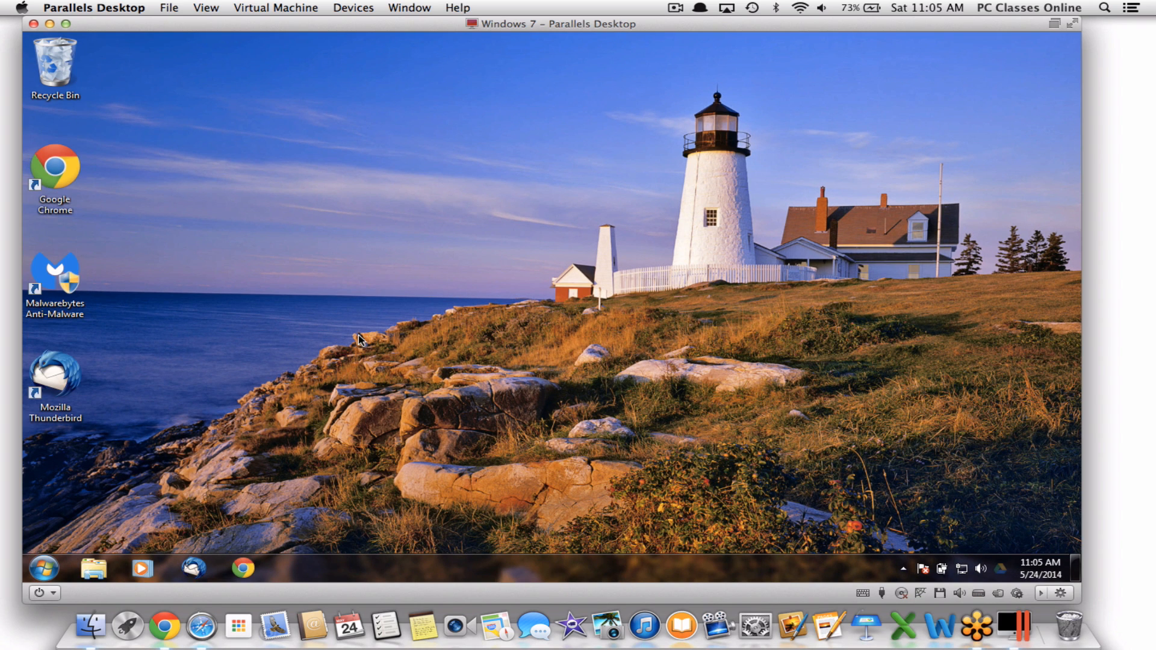
Choose File > New to launch the New Virtual Machine wizard
left_click(164, 8)
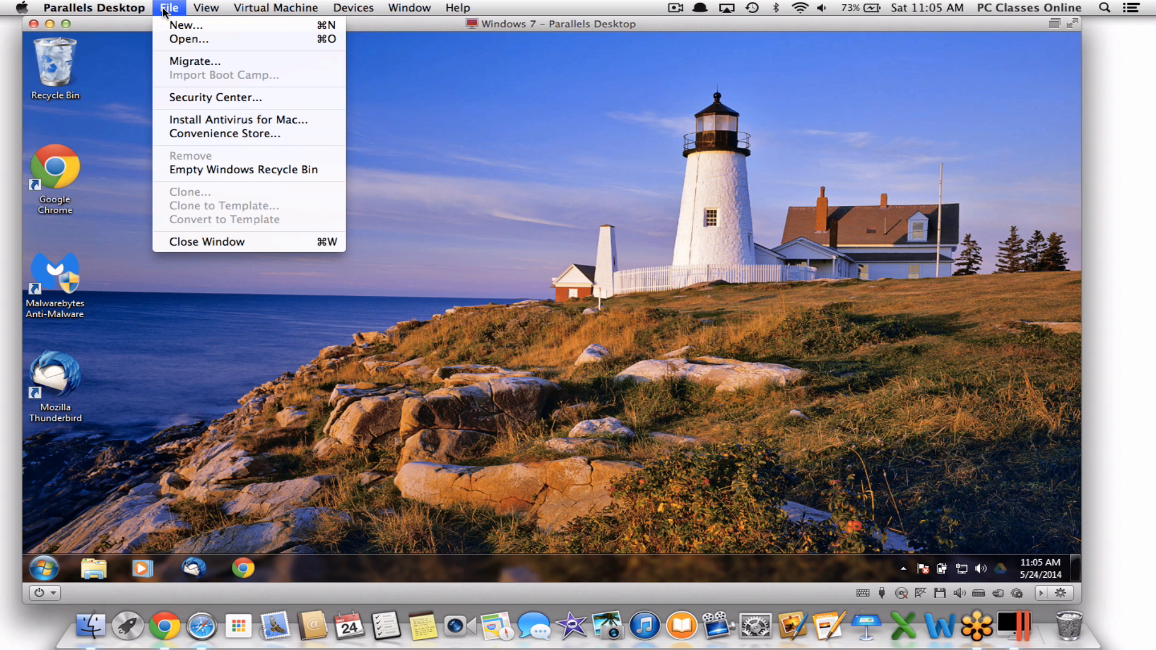
left_click(167, 26)
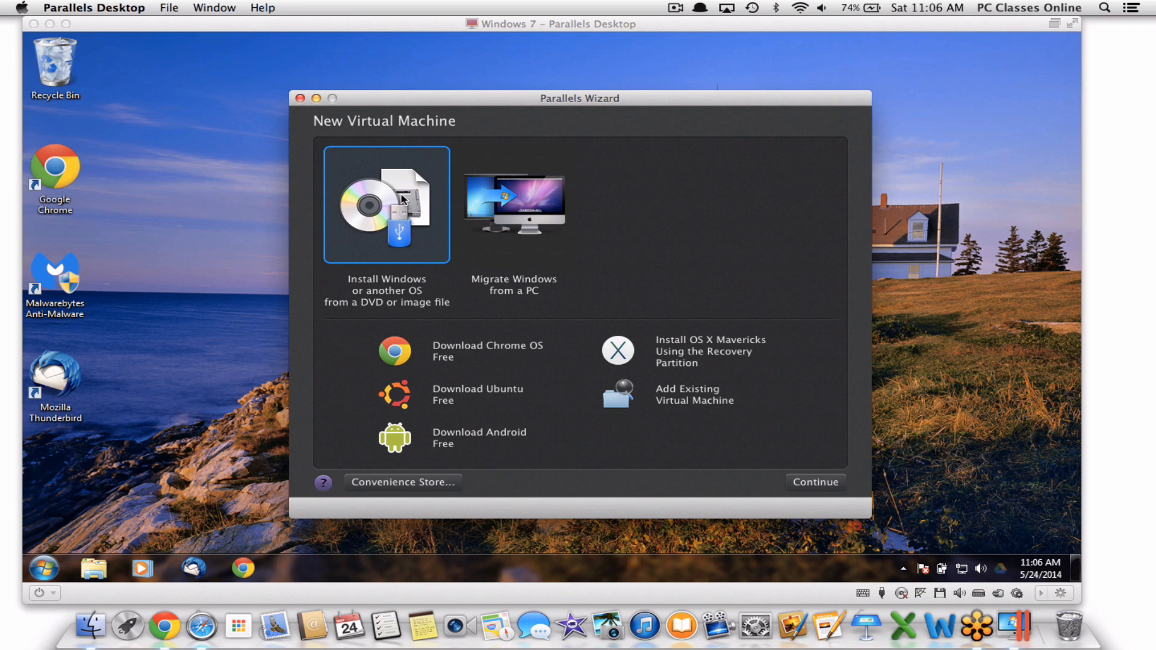
Close the New Virtual Machine wizard to return to the Windows 7 desktop
left_click(300, 99)
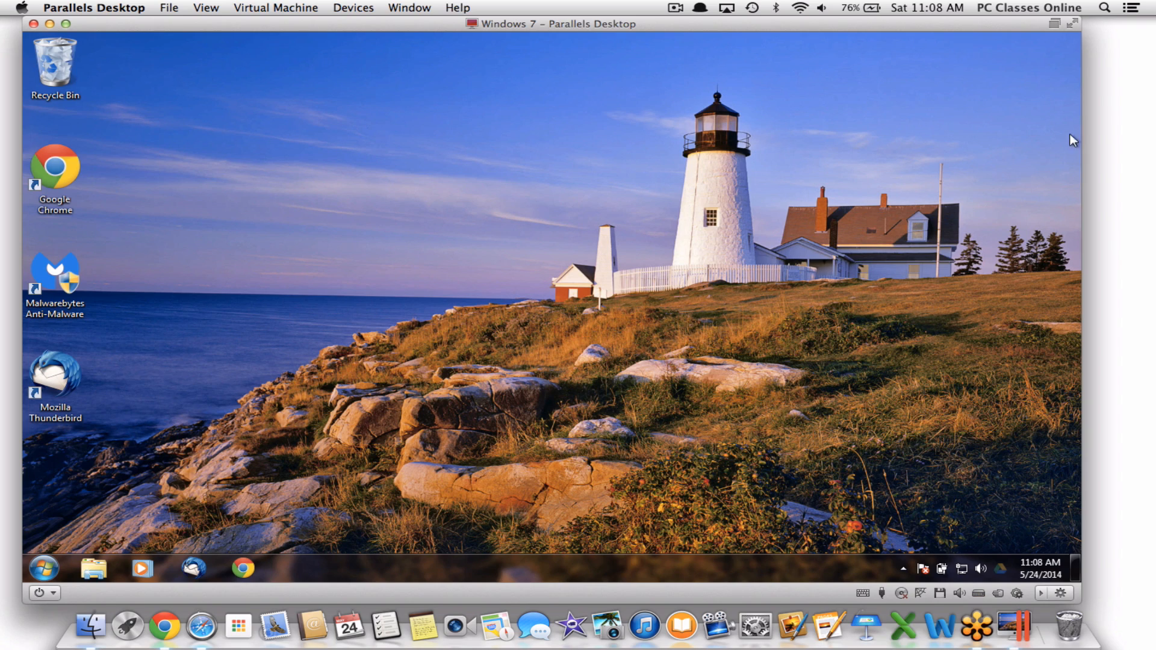
left_click(1072, 24)
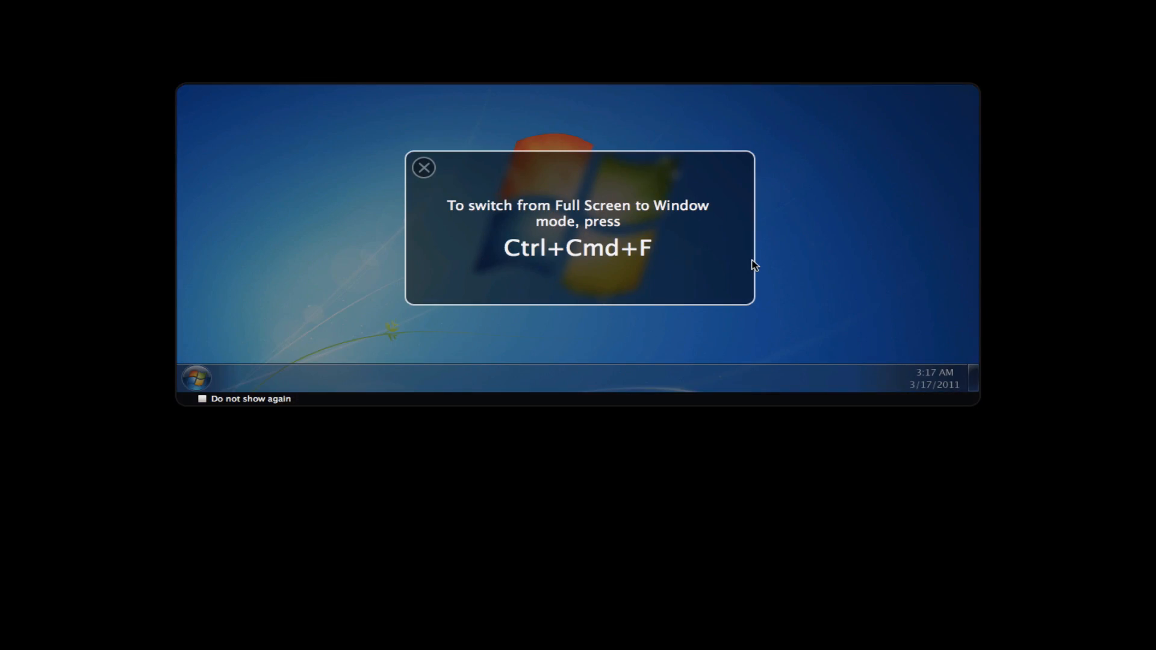
left_click(424, 168)
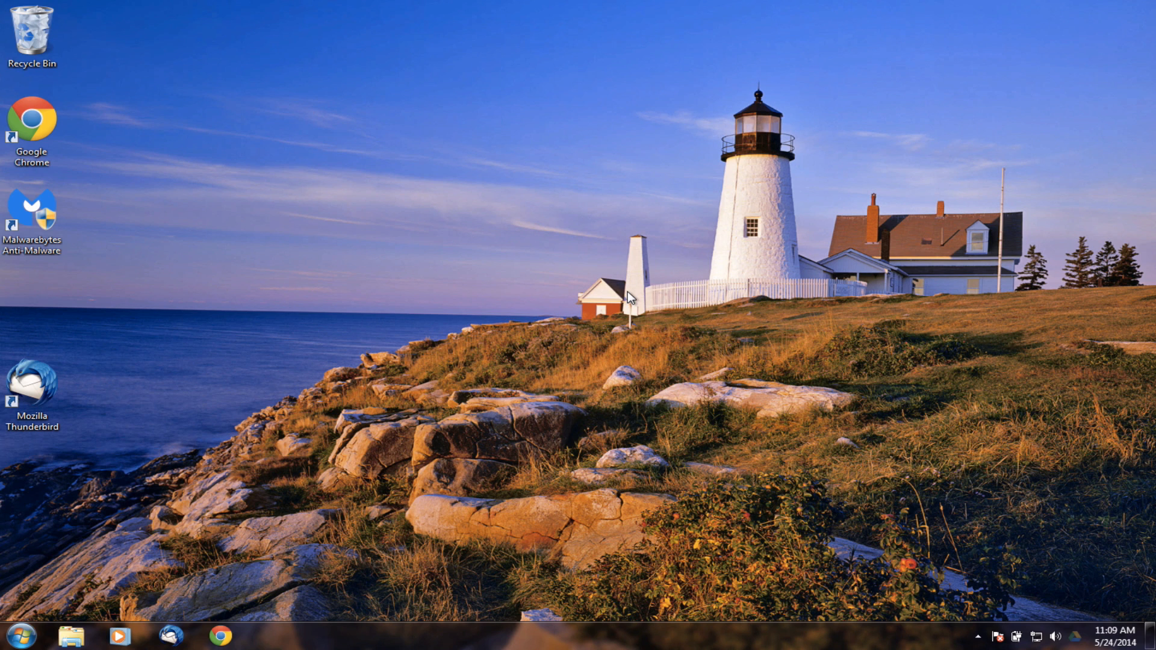
key("ctrl+super+f")
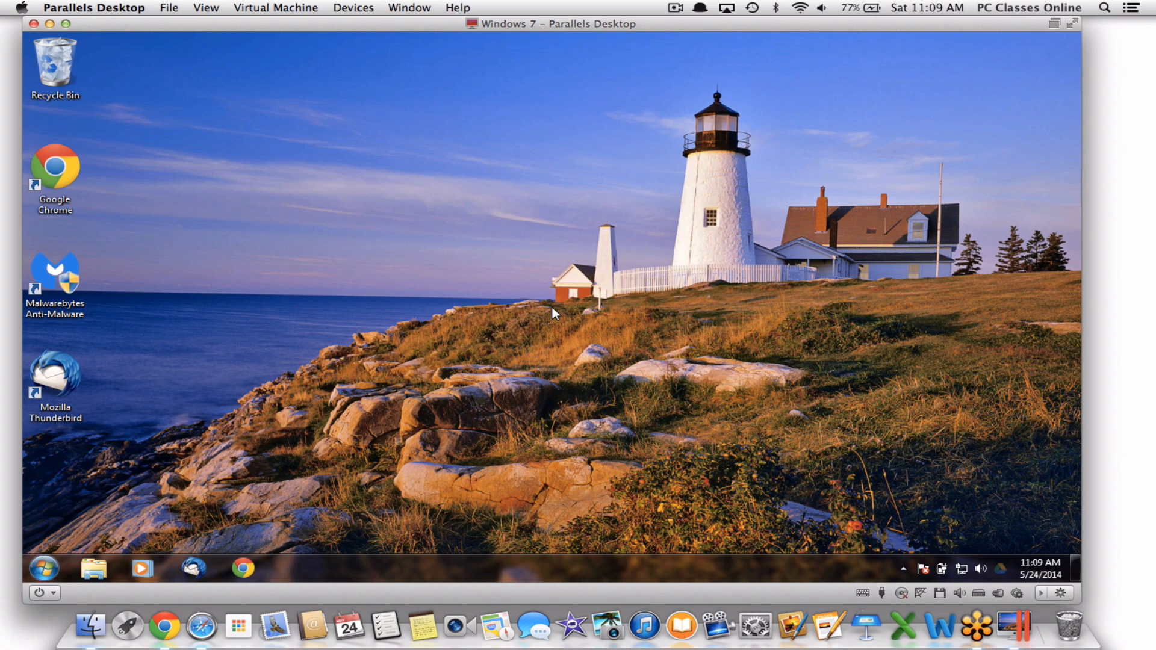
key("ctrl+super+f")
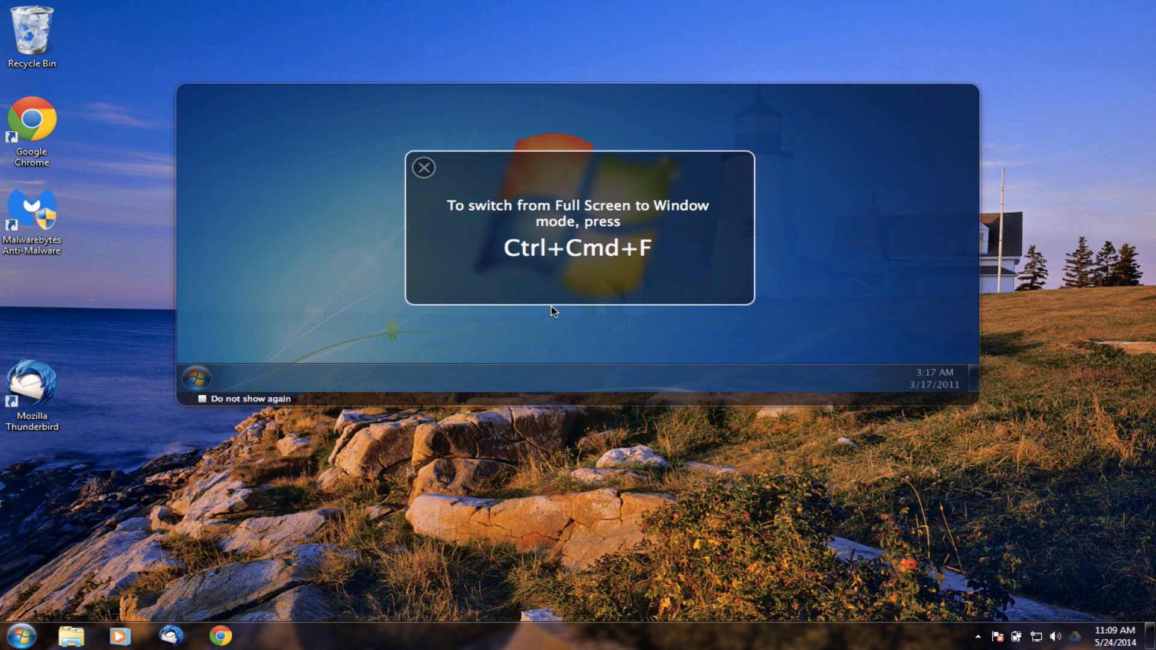
left_click(424, 168)
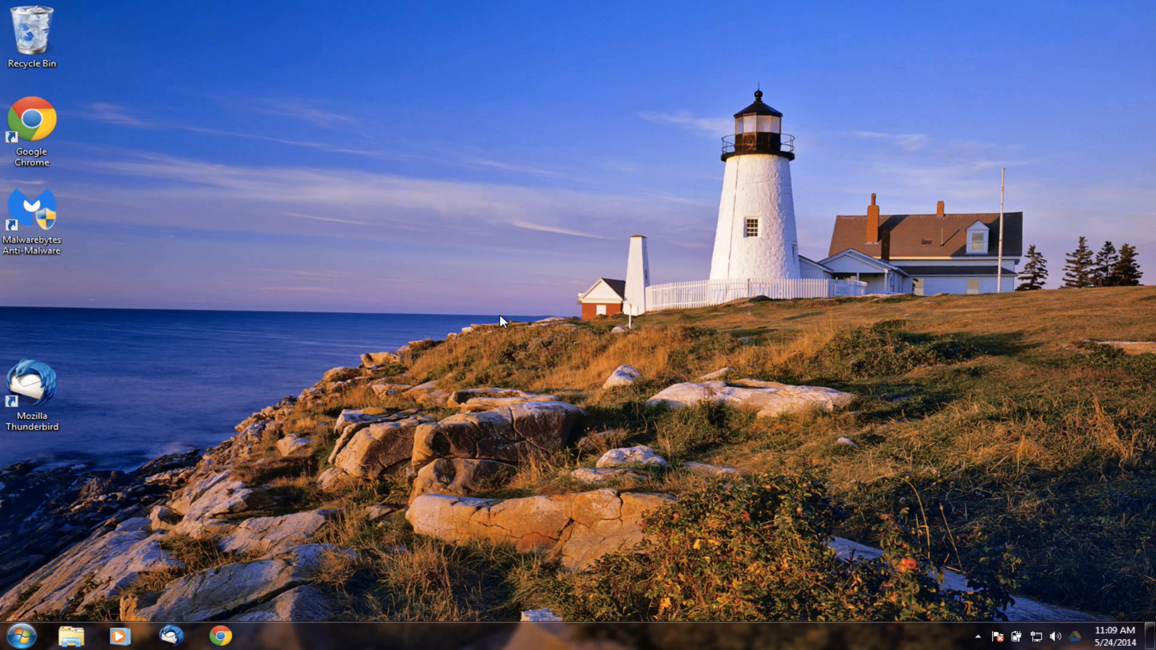
key("ctrl+super+f")
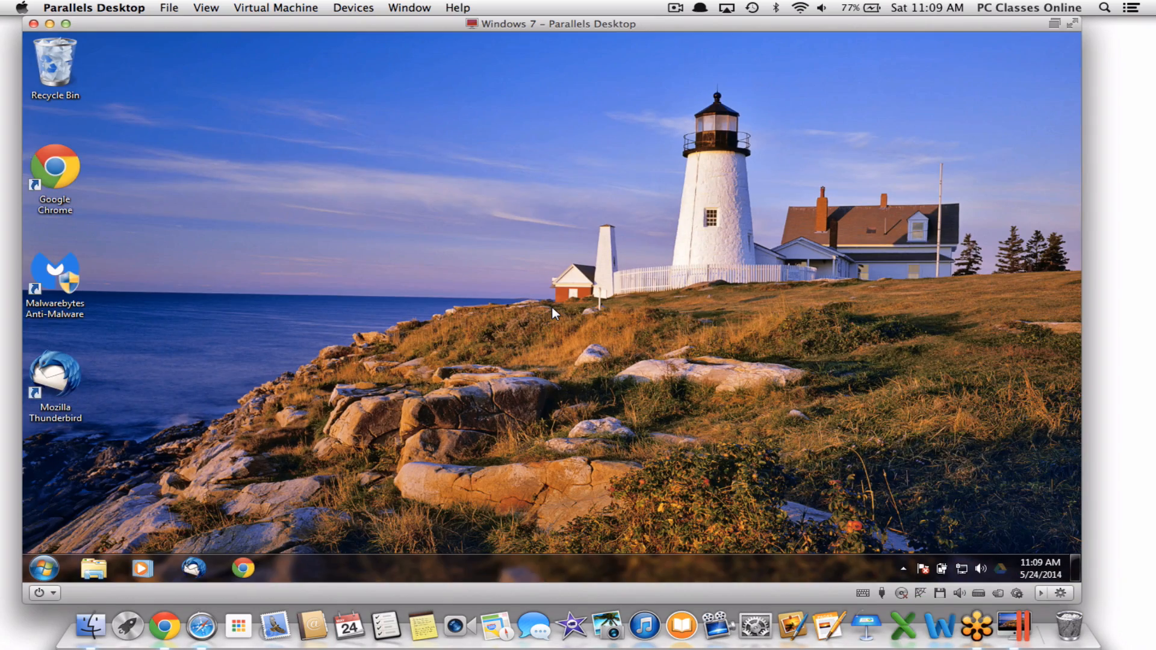
mouse_move(262, 25)
left_mouse_down()
mouse_move(315, 116)
mouse_move(821, 142)
mouse_move(189, 145)
mouse_move(516, 121)
mouse_move(299, 64)
mouse_move(253, 31)
left_mouse_up()
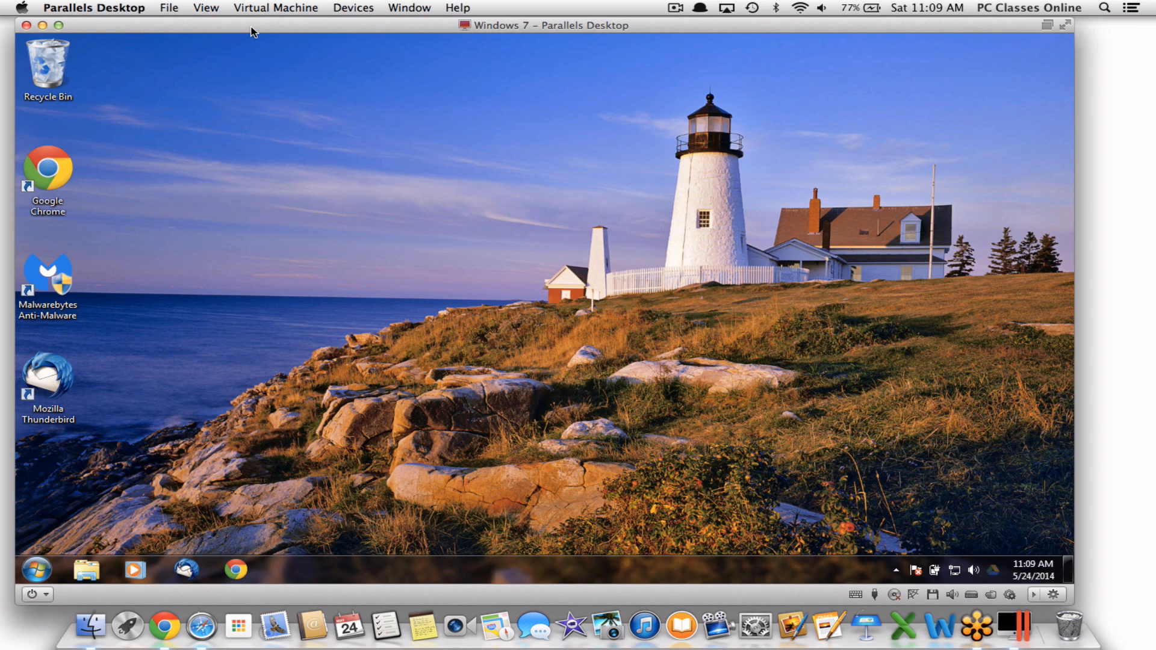
Turn Dock hiding on from the Apple menu's Dock submenu
left_click(22, 7)
mouse_move(77, 84)
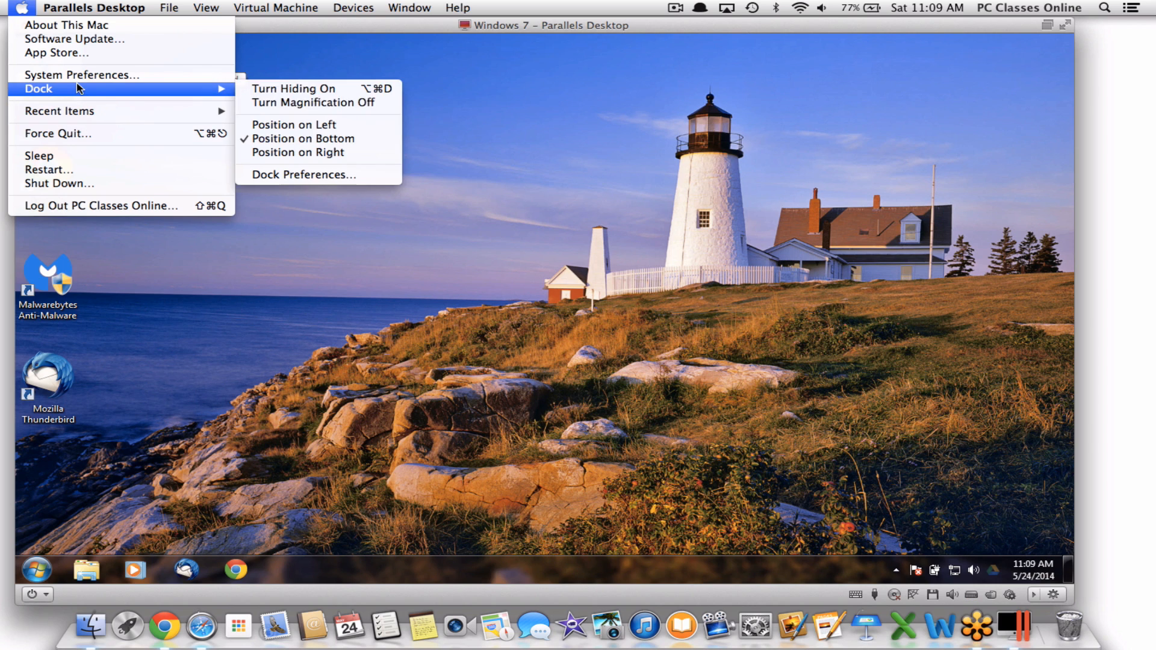
left_click(284, 90)
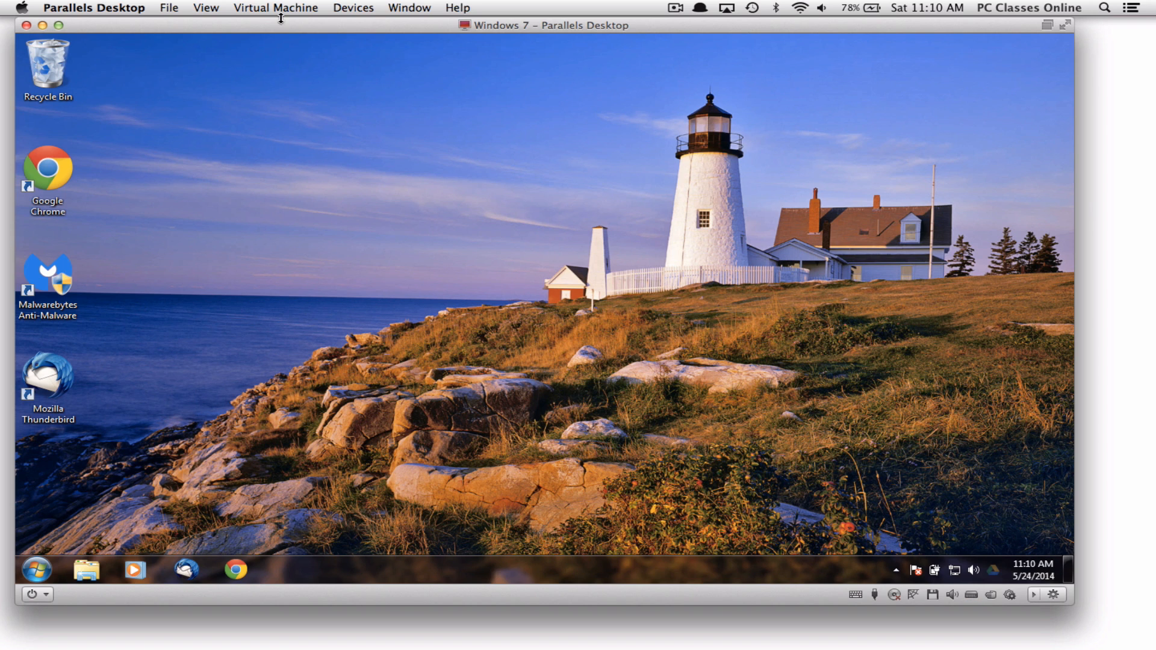
left_click(348, 6)
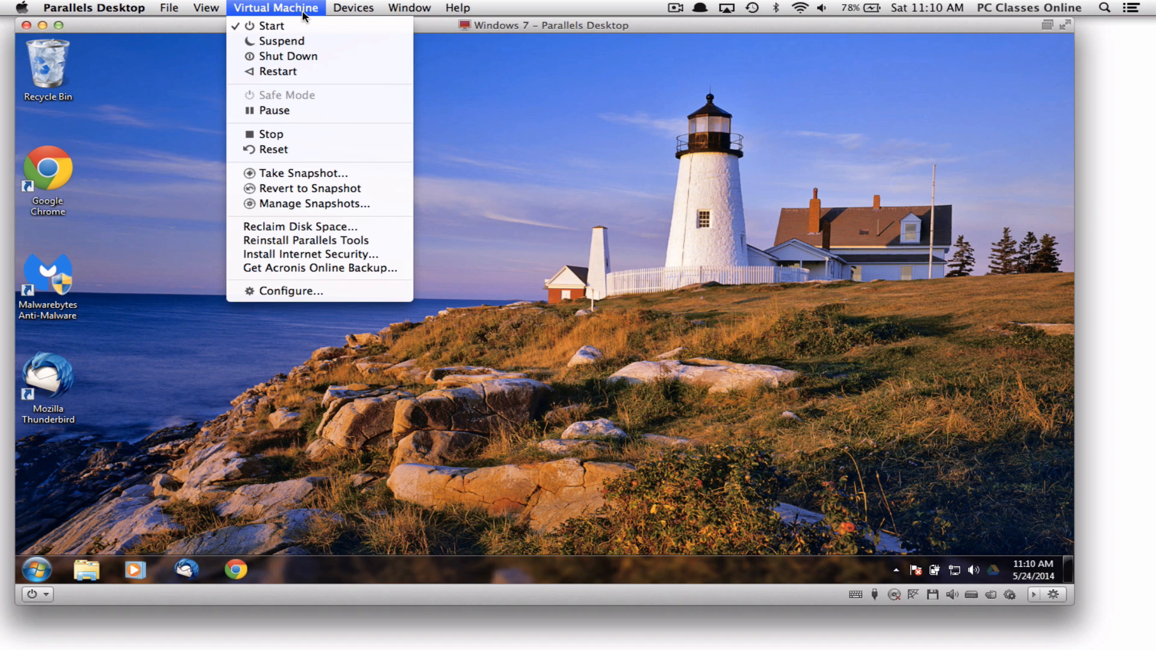
left_click(305, 292)
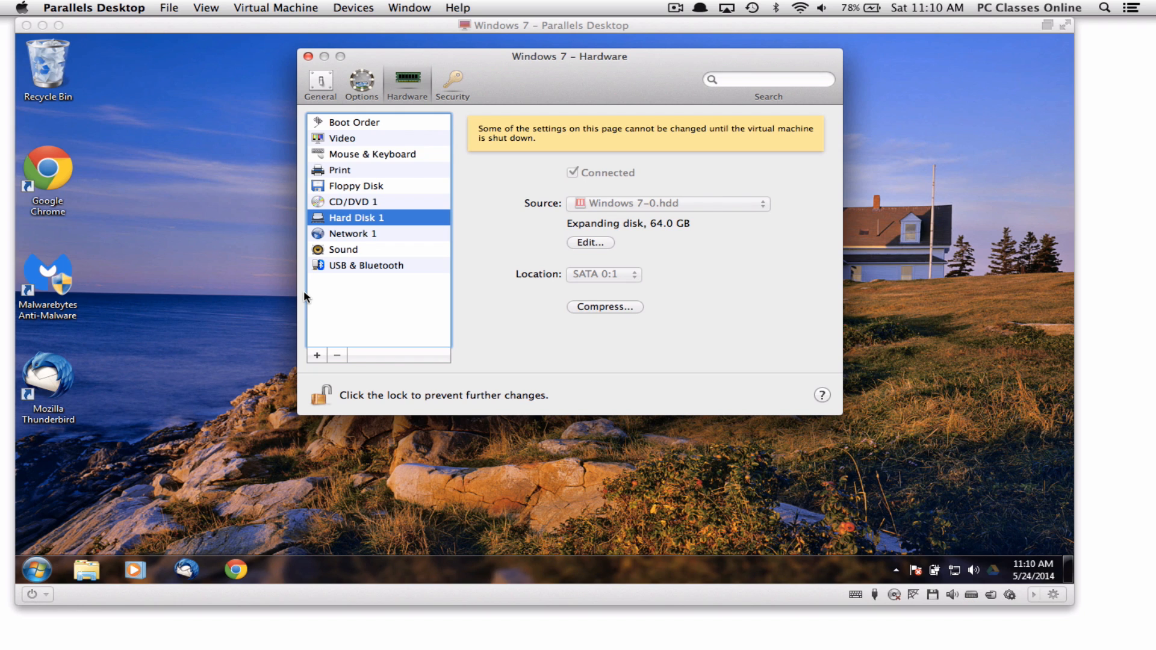
left_click(235, 208)
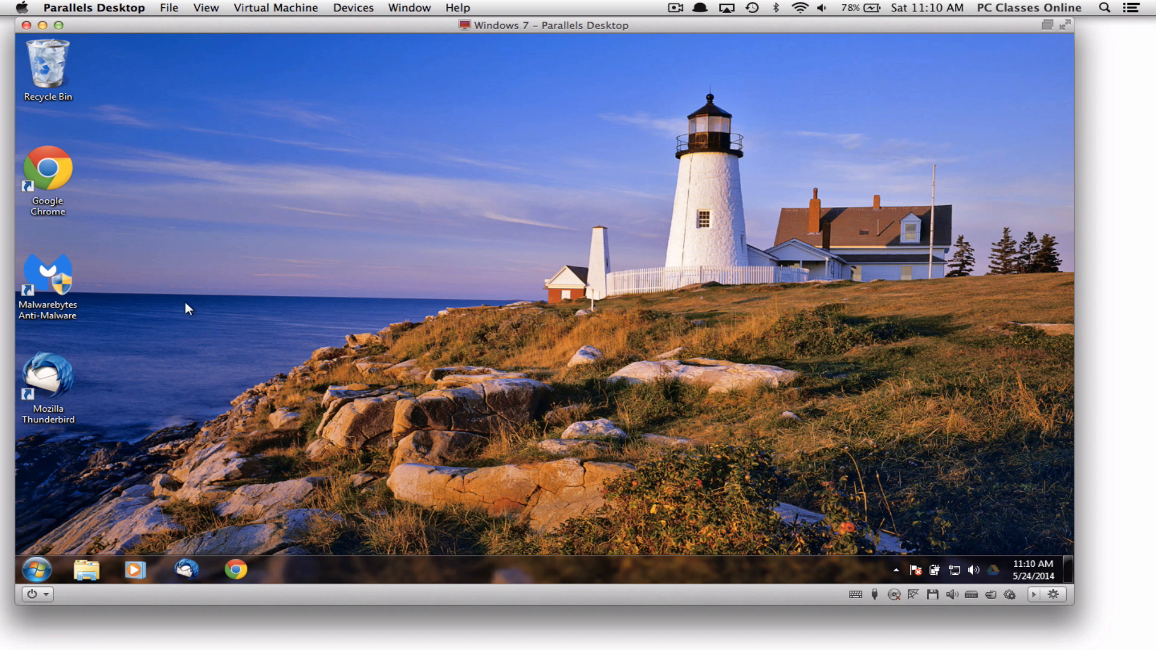
Force shut down Windows 7 via Virtual Machine > Shut Down, then view its General settings
left_click(37, 569)
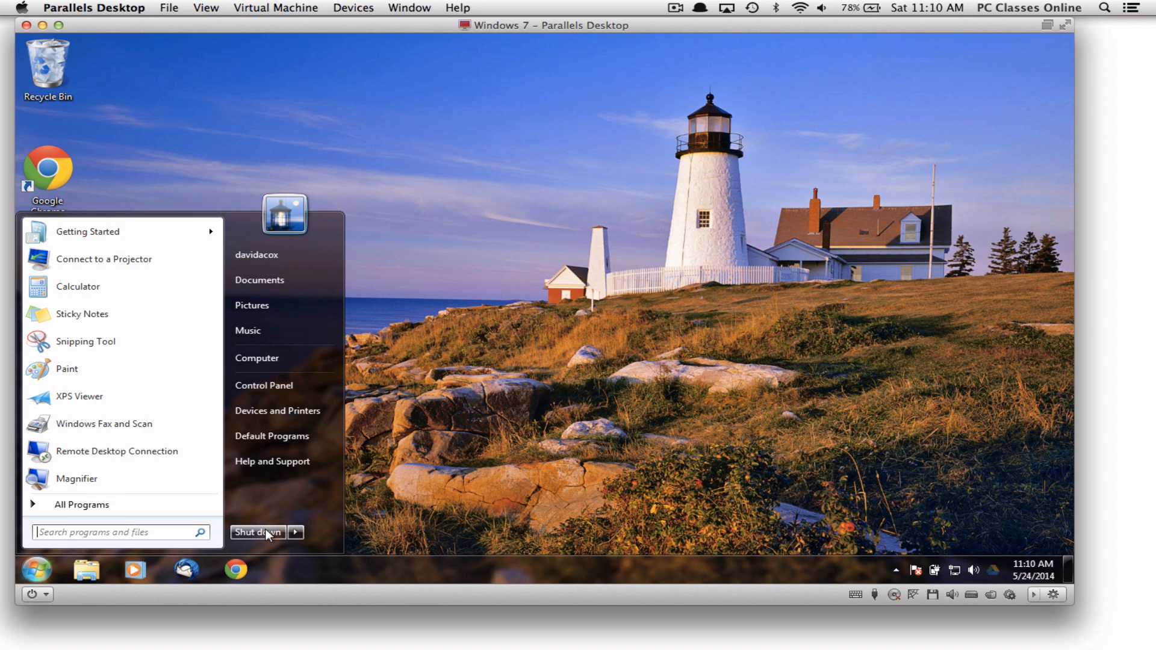
left_click(470, 262)
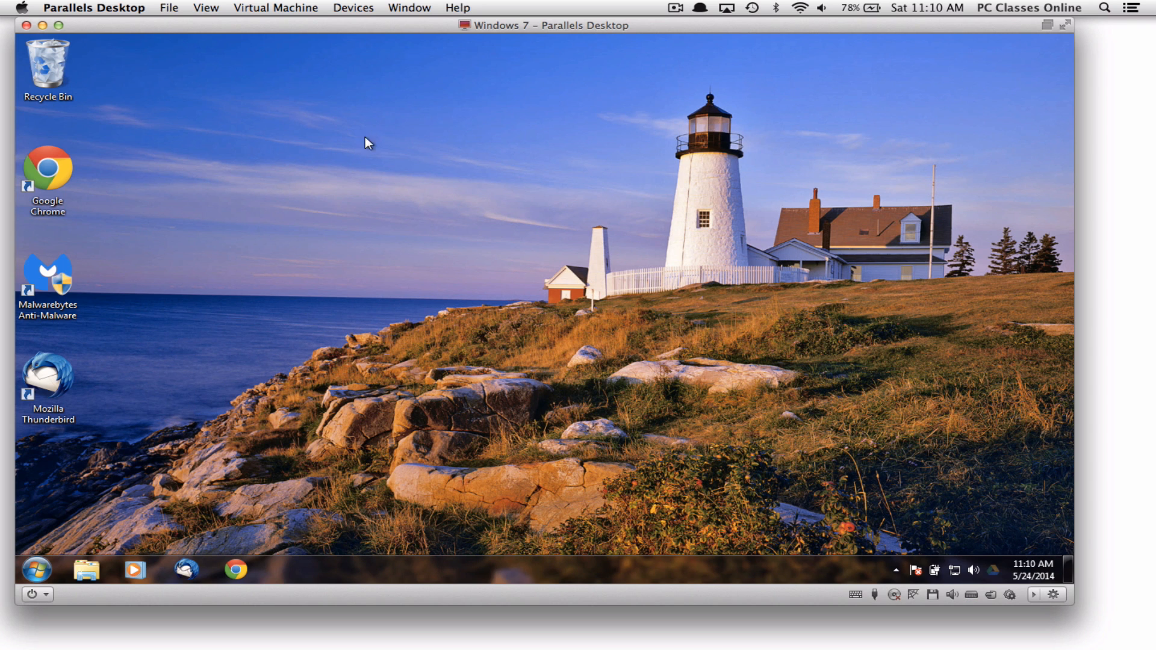
left_click(259, 8)
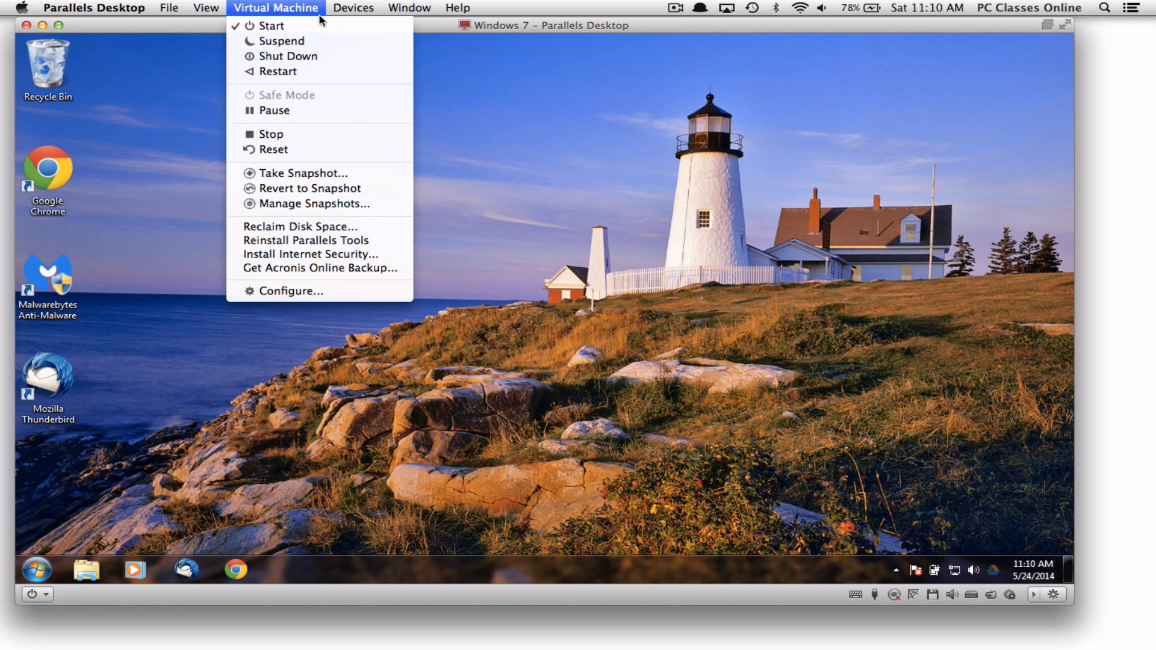
left_click(315, 57)
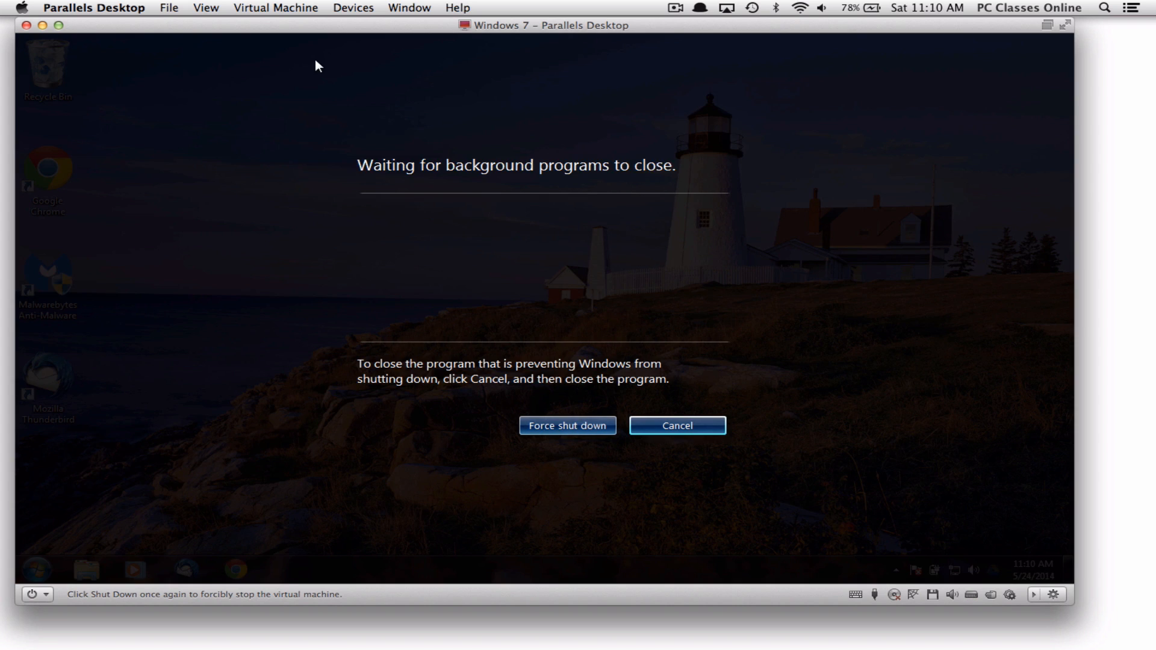
left_click(540, 422)
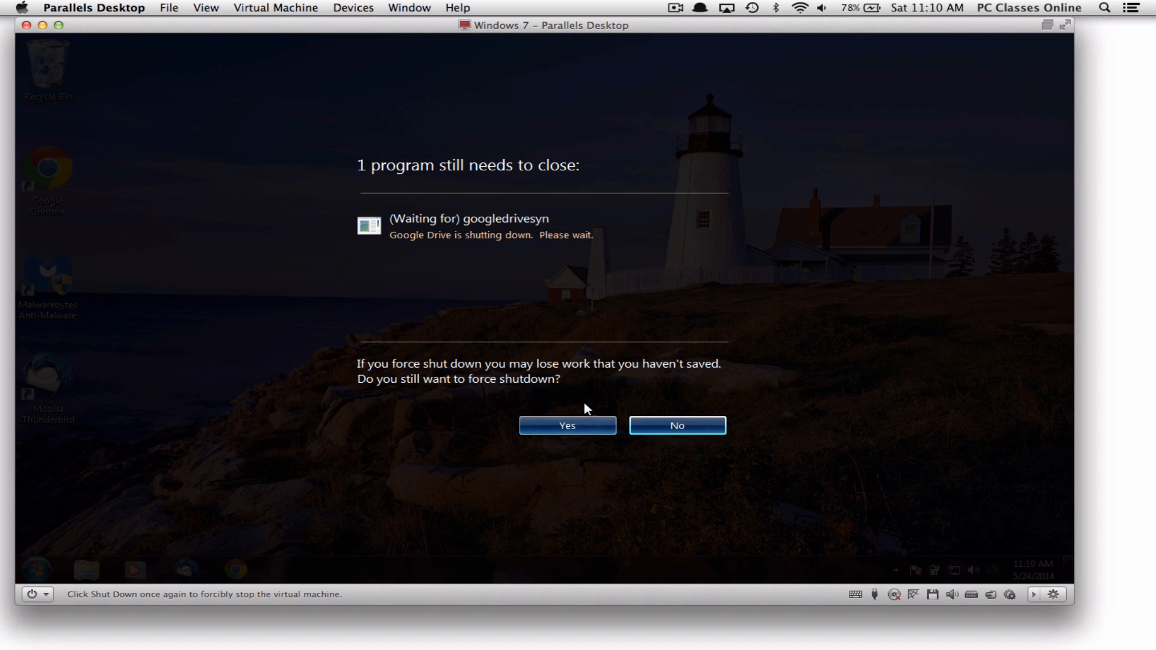
left_click(566, 425)
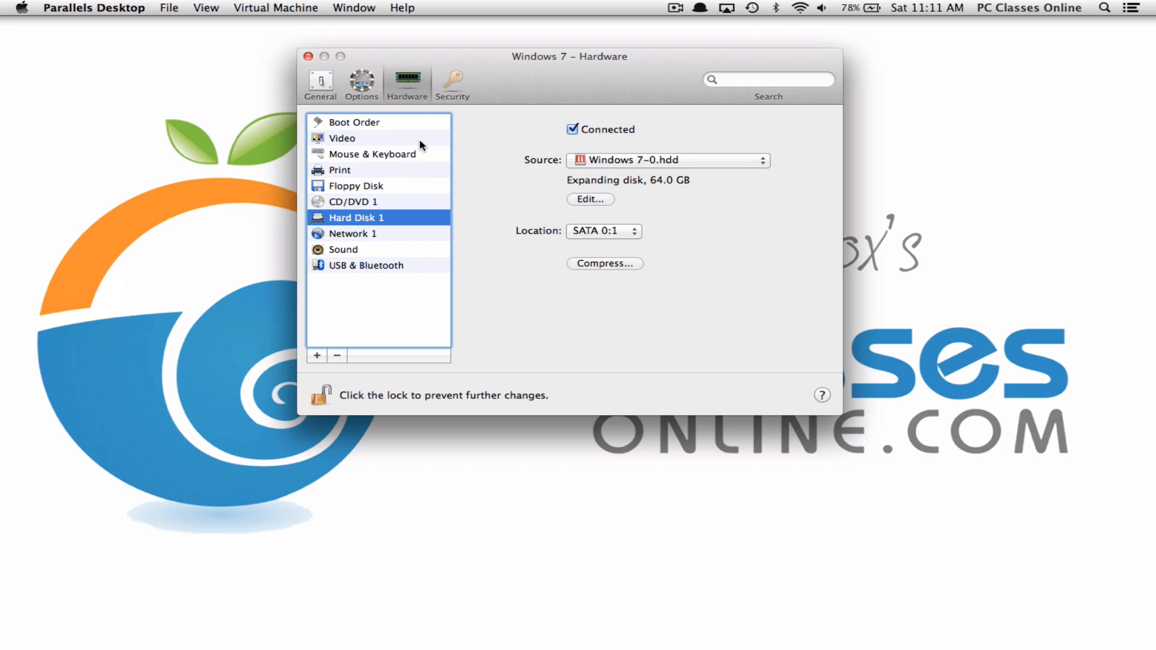
left_click(322, 81)
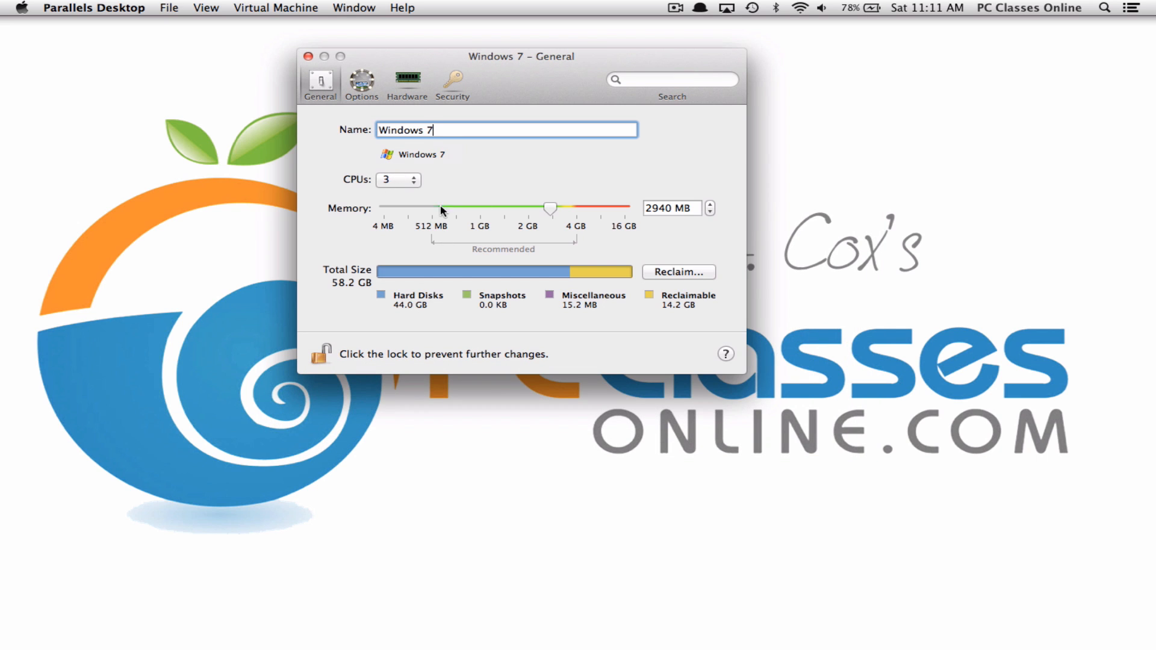
left_click(267, 7)
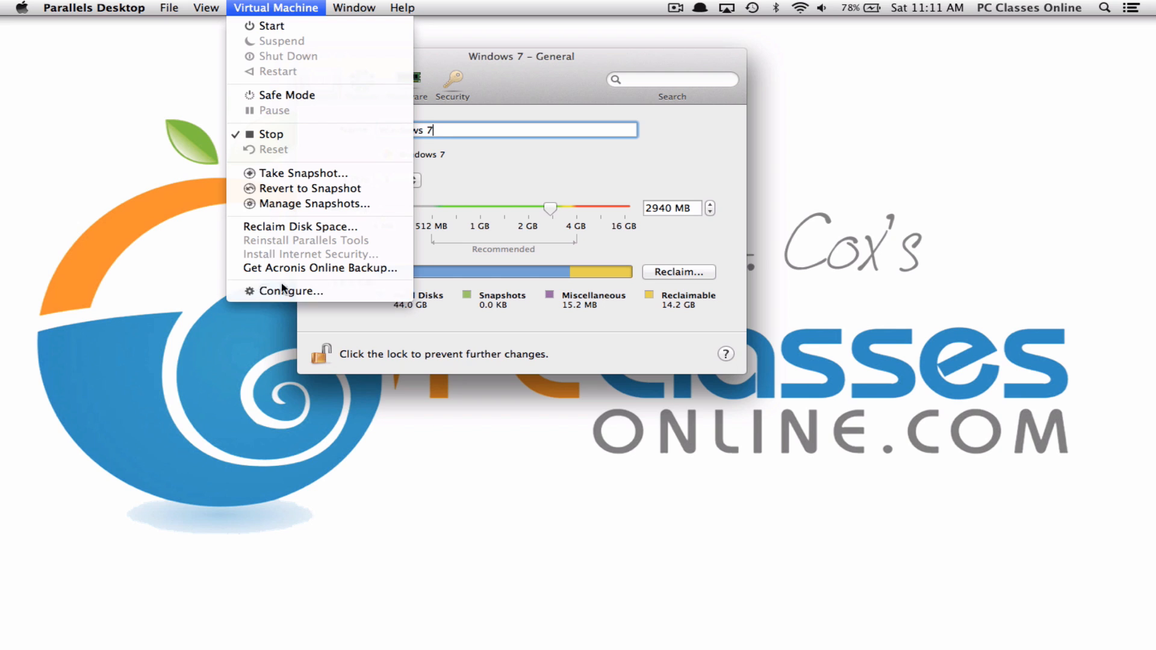
left_click(584, 142)
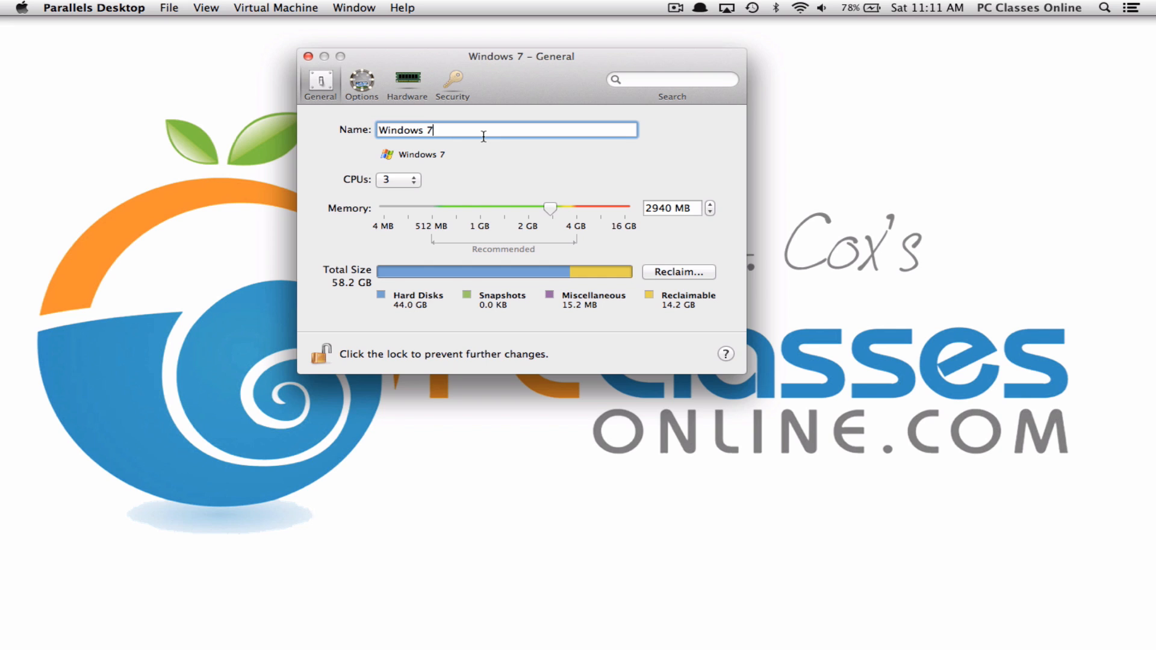
left_click(406, 184)
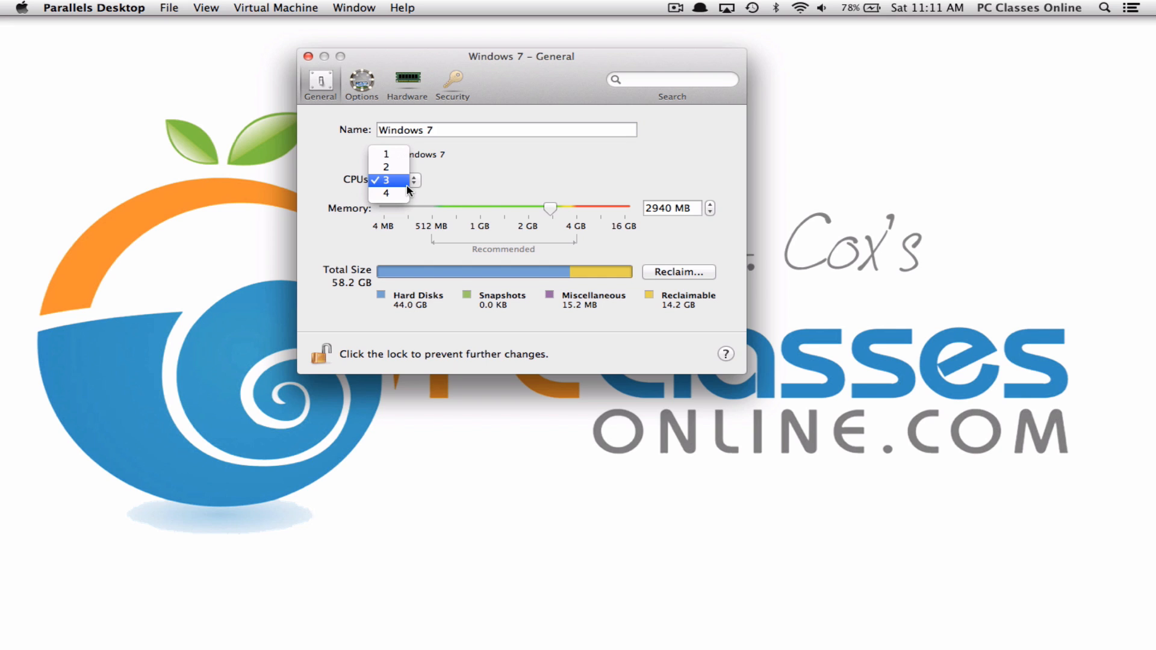
left_click(403, 181)
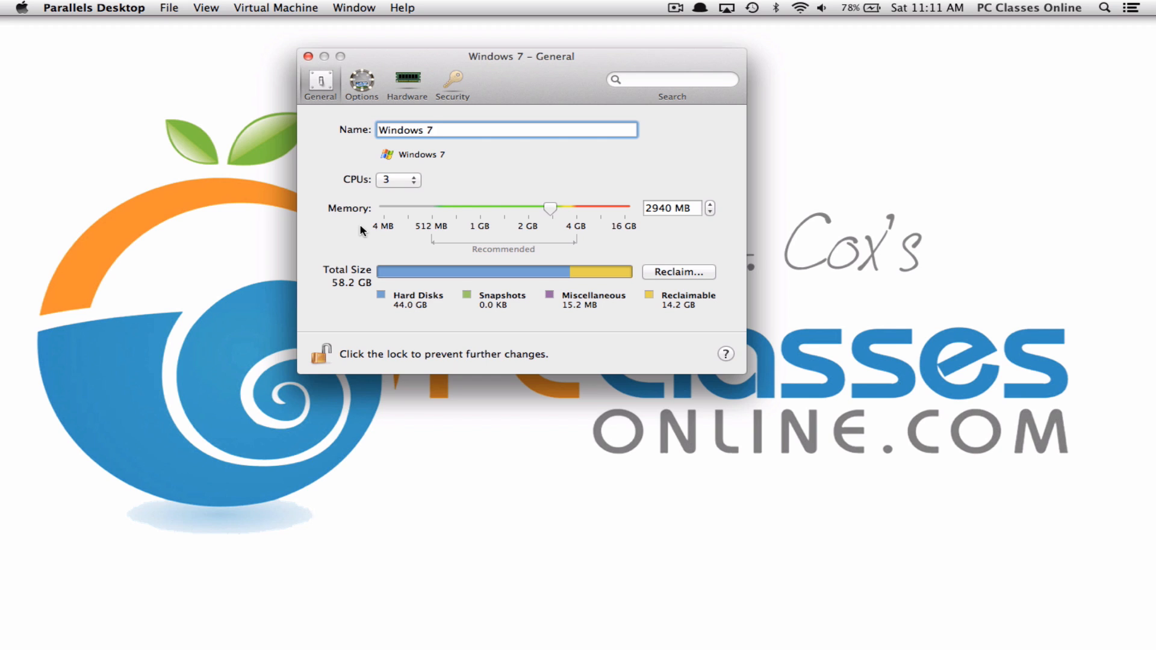
left_click(398, 181)
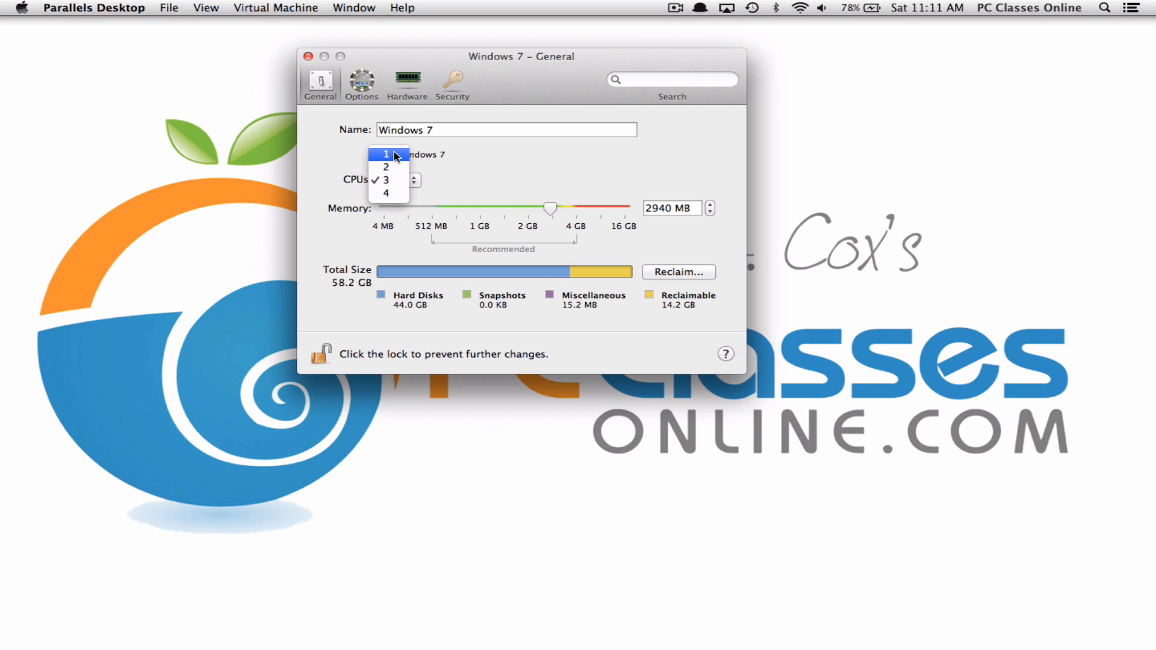
left_click(398, 176)
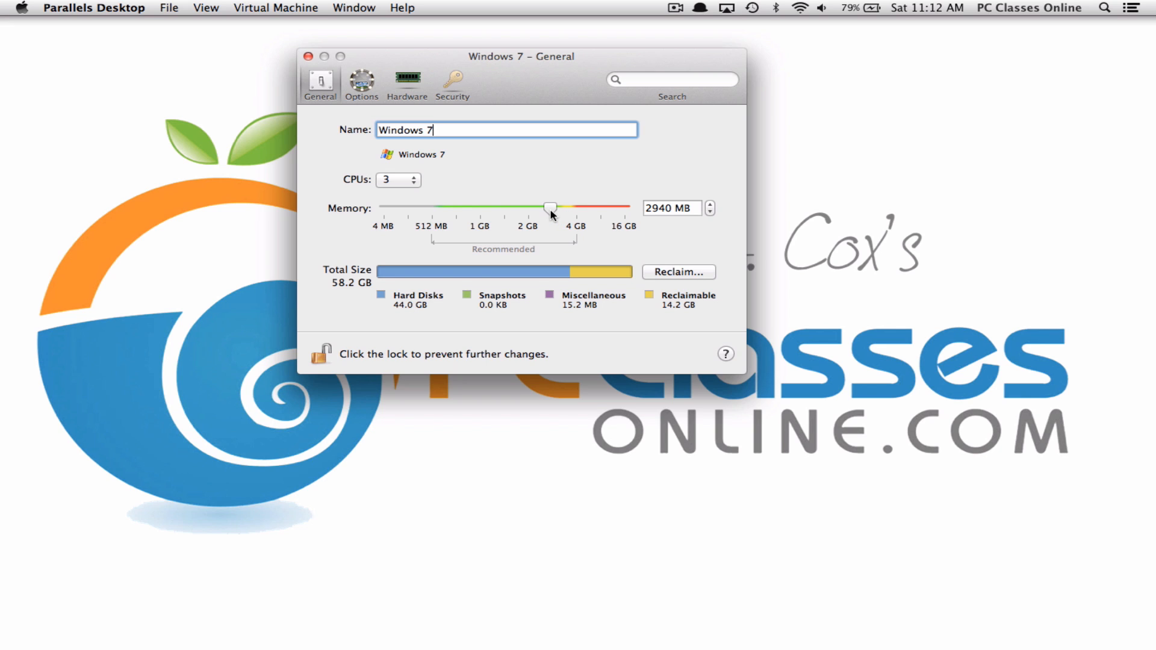
Drag the Memory slider to cut the VM's memory from 2940 MB to 2196 MB
left_click_drag(550, 211, 529, 210)
Go to Options, pass through Startup and Shutdown, and show the Optimization page
left_click(369, 89)
left_click(350, 124)
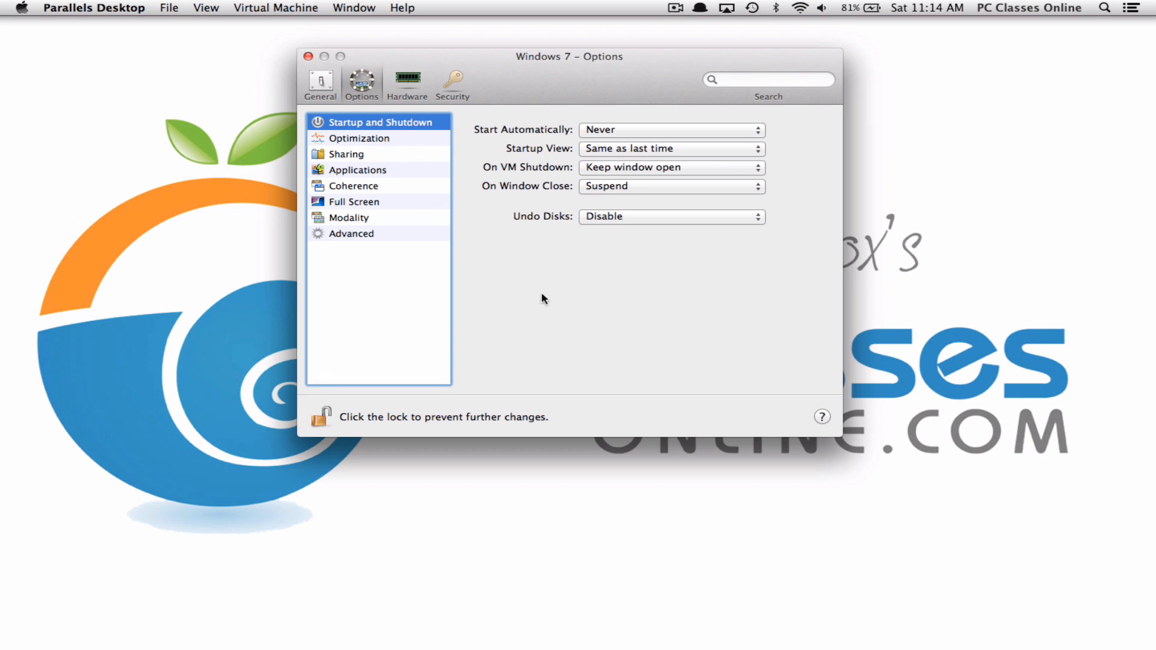
left_click(389, 139)
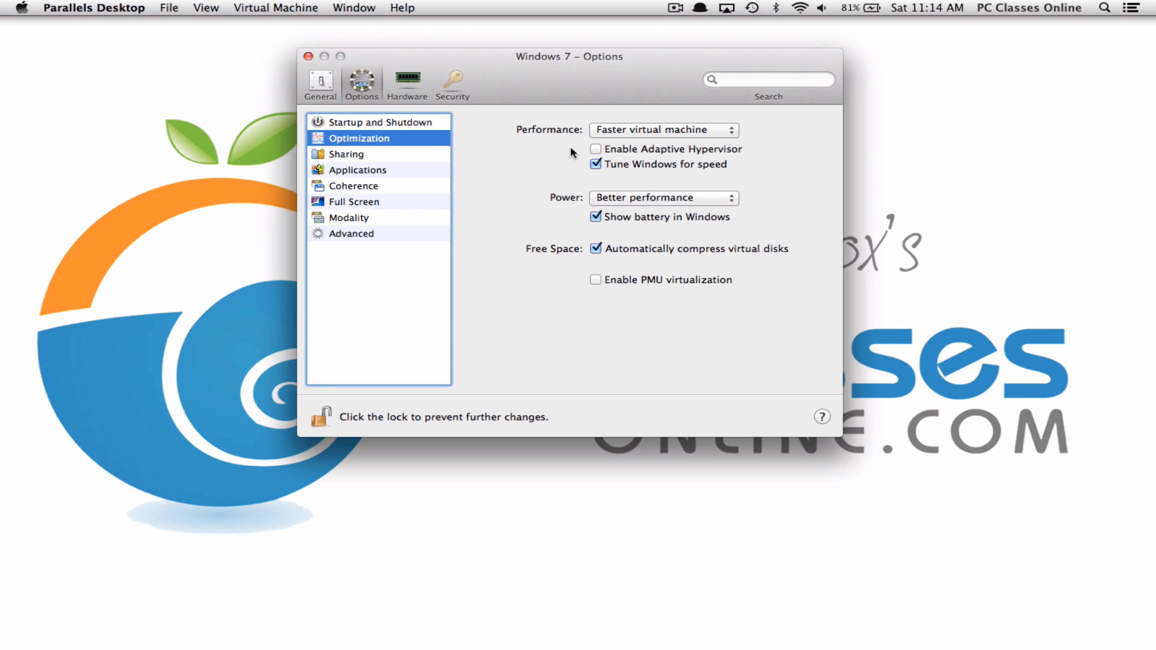
left_click(702, 131)
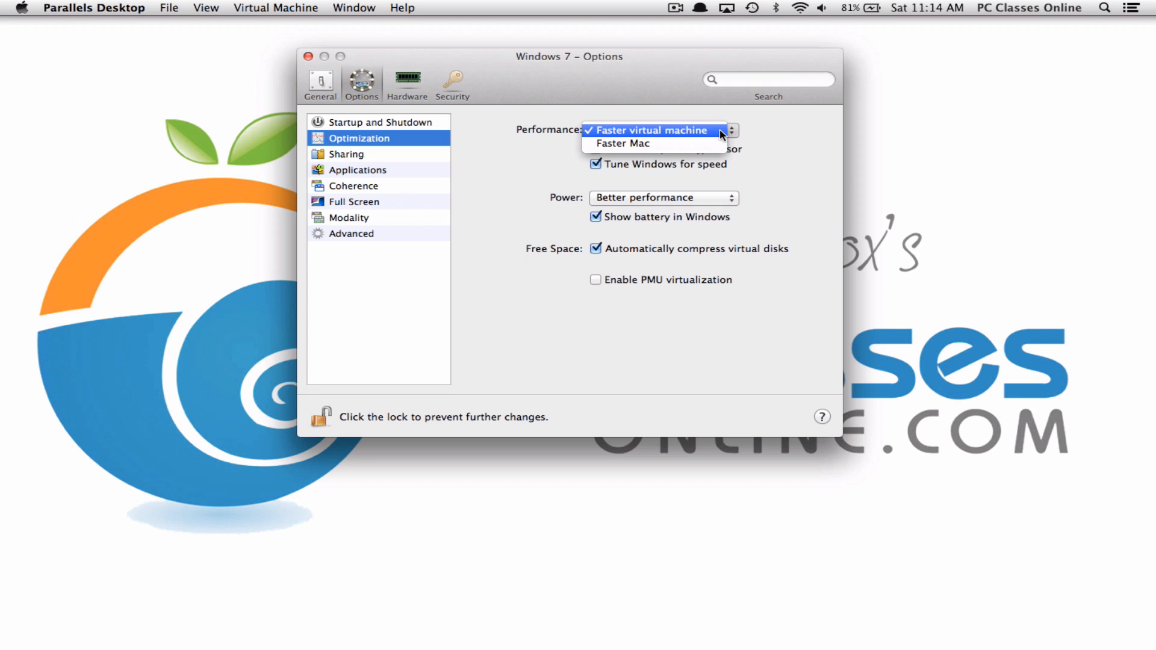
left_click(719, 130)
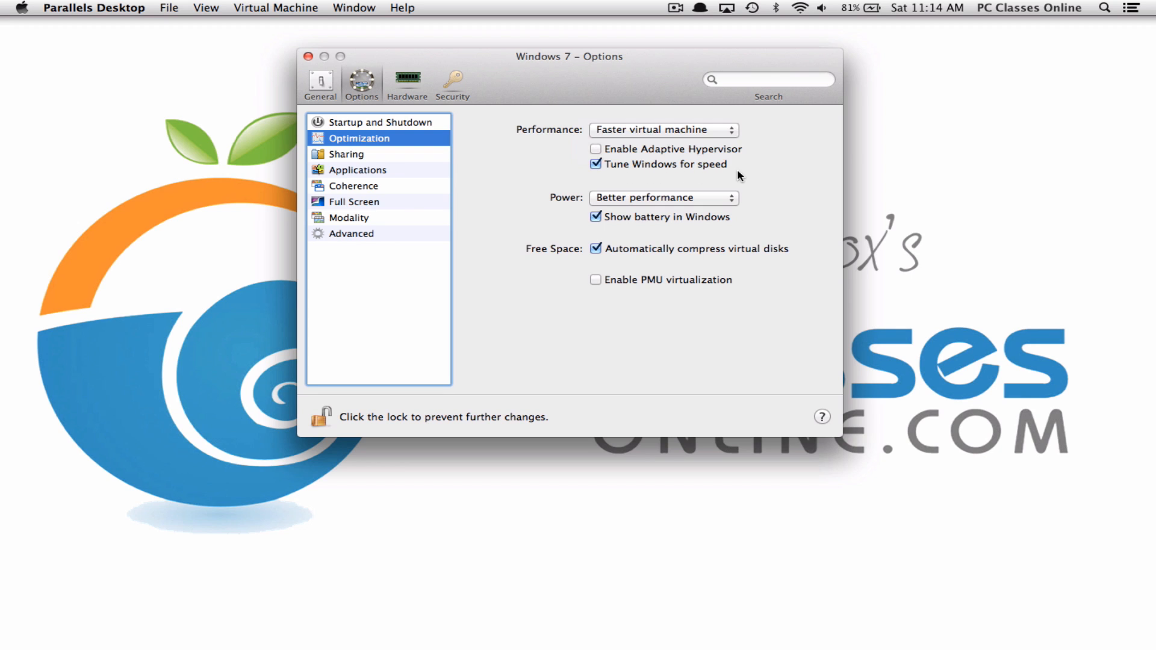
left_click(692, 199)
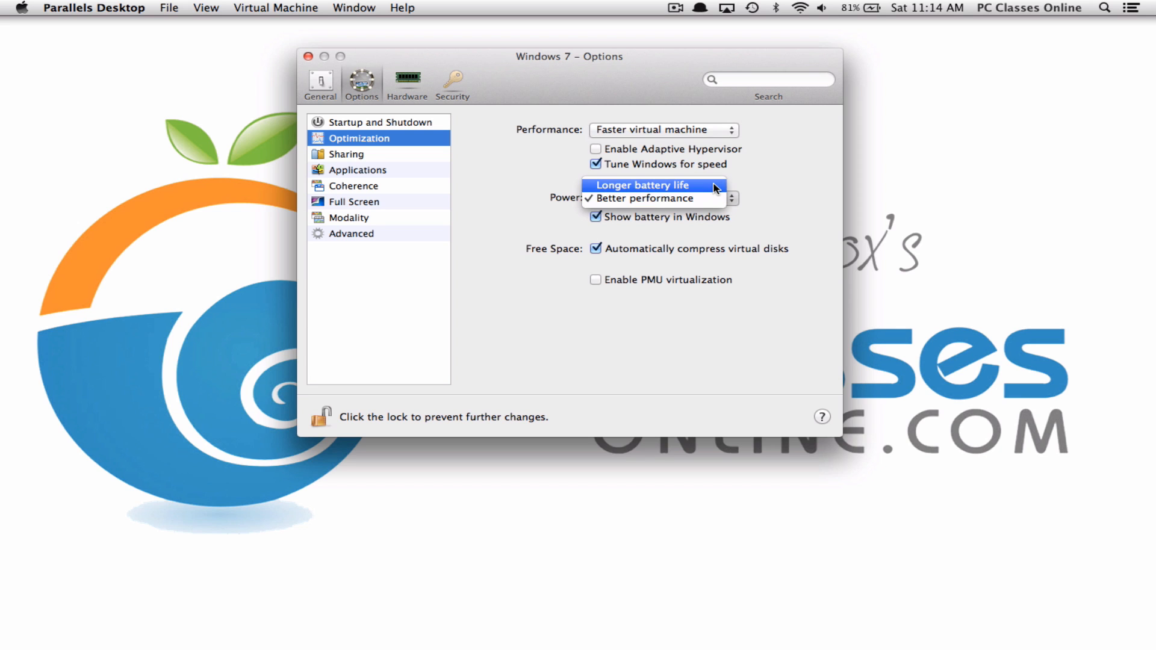
mouse_move(500, 648)
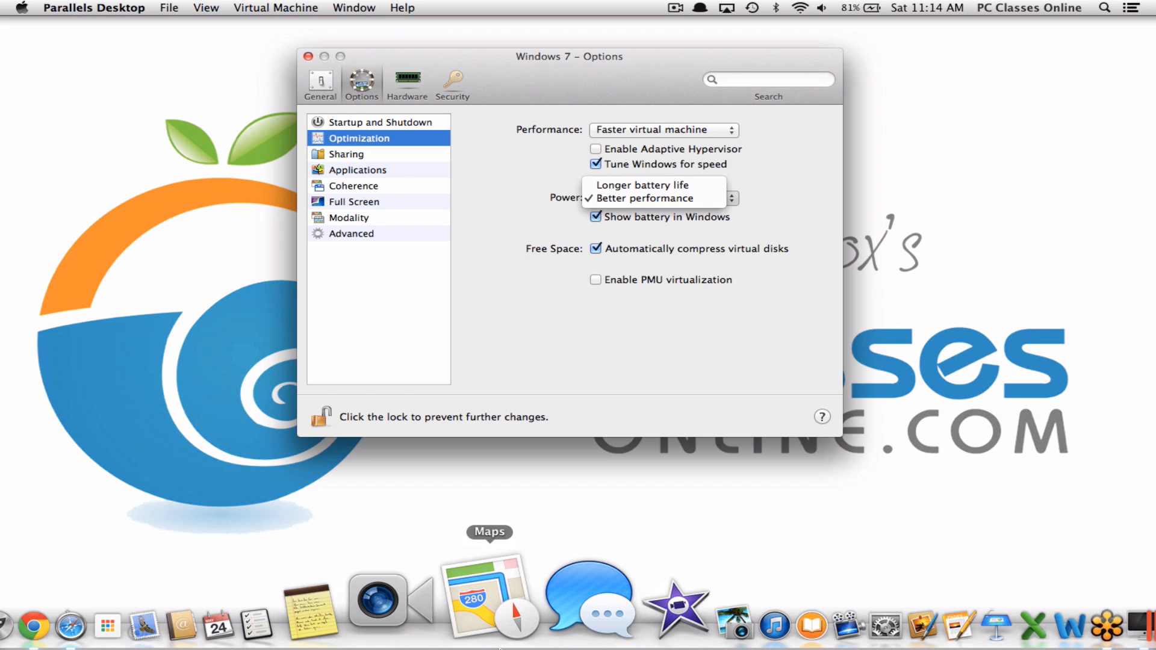
left_click(686, 199)
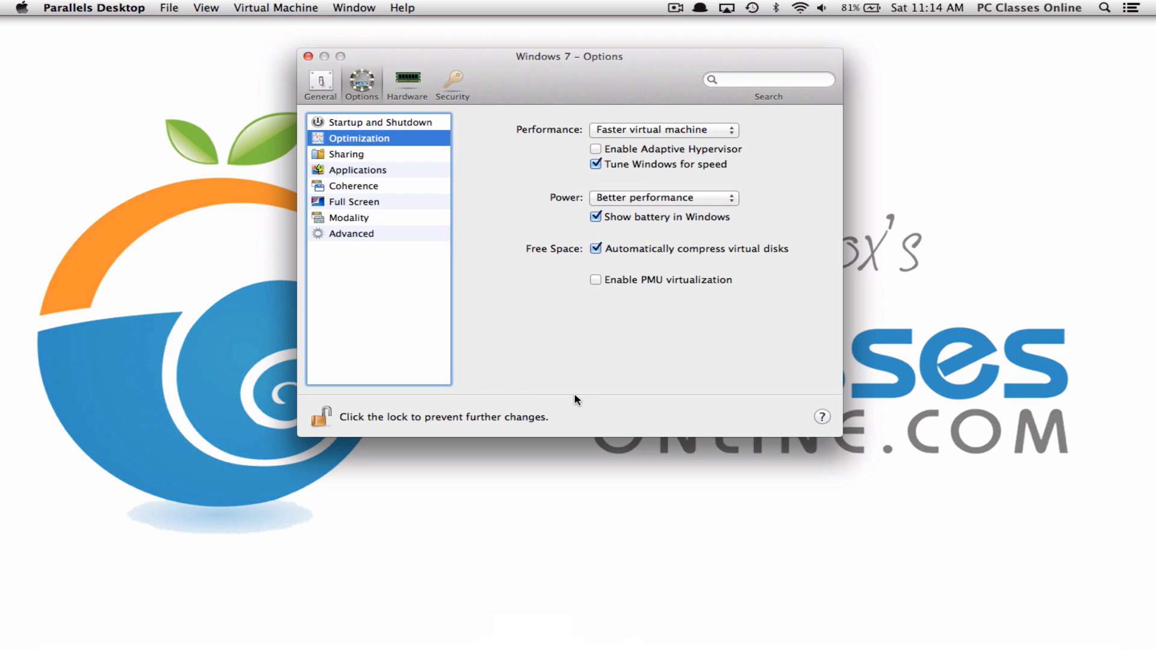
Set Share Folders to None on the Sharing page and confirm disabling folder sharing
left_click(360, 155)
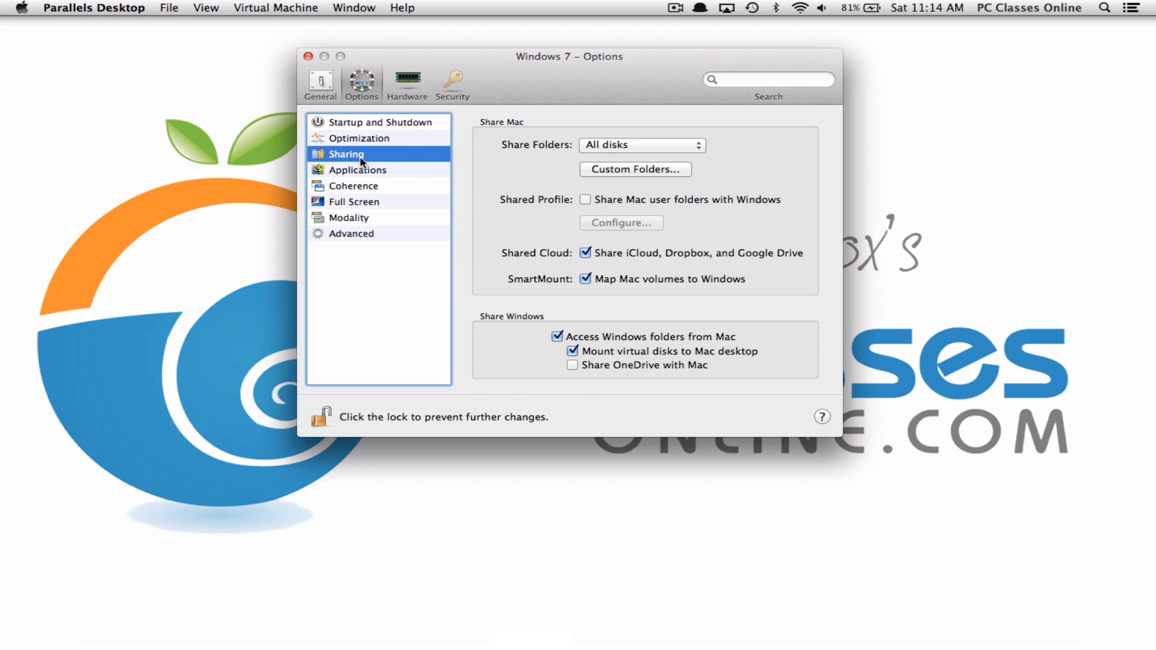
left_click(658, 146)
left_click(650, 119)
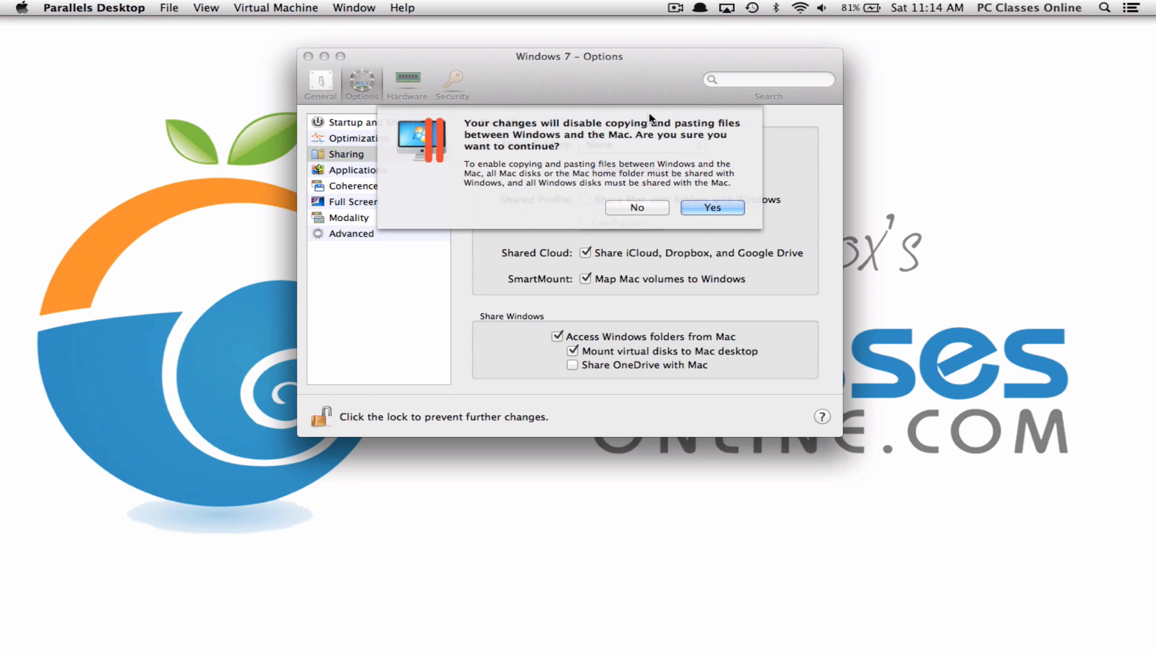
left_click(705, 209)
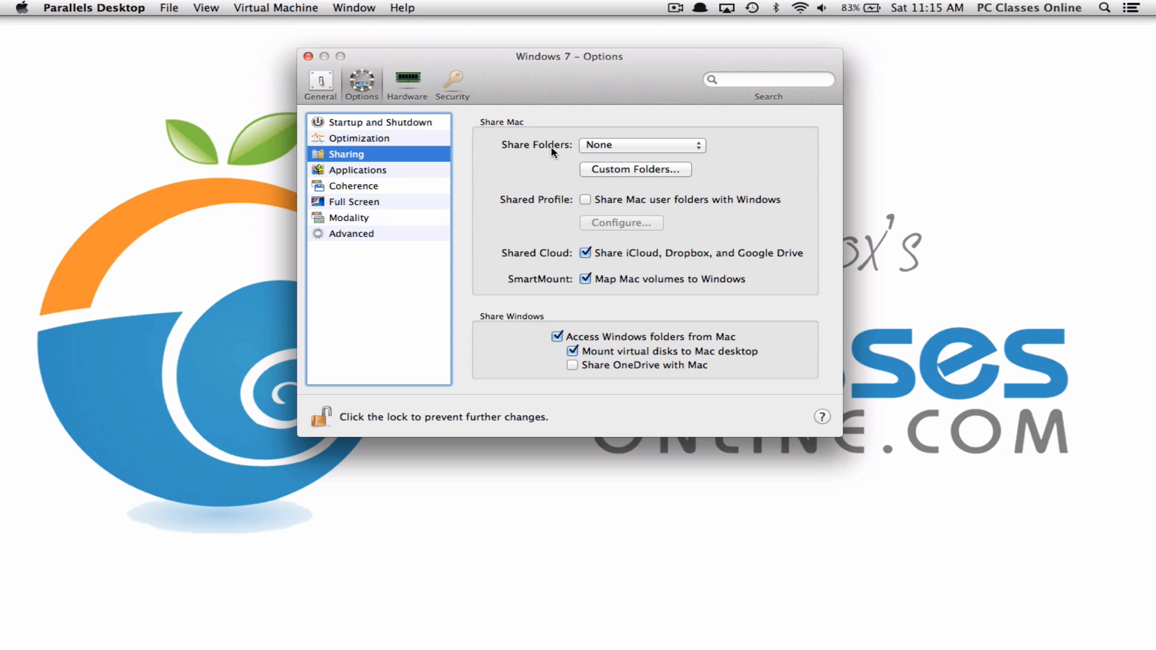
left_click(612, 145)
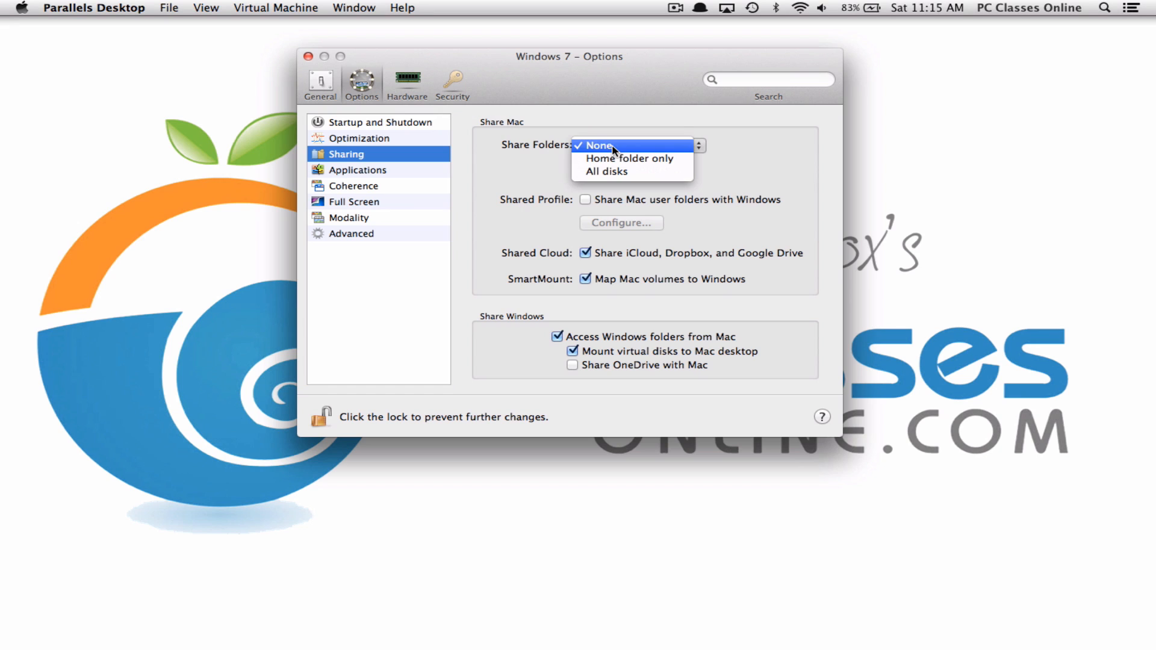
left_click(672, 149)
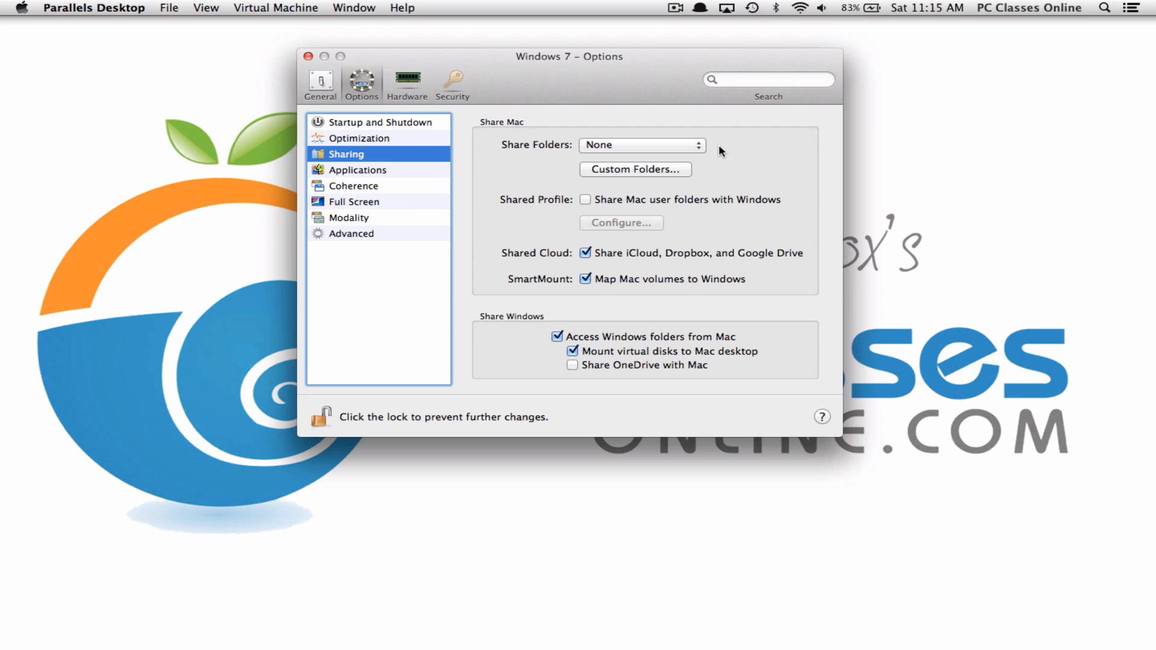
left_click(23, 8)
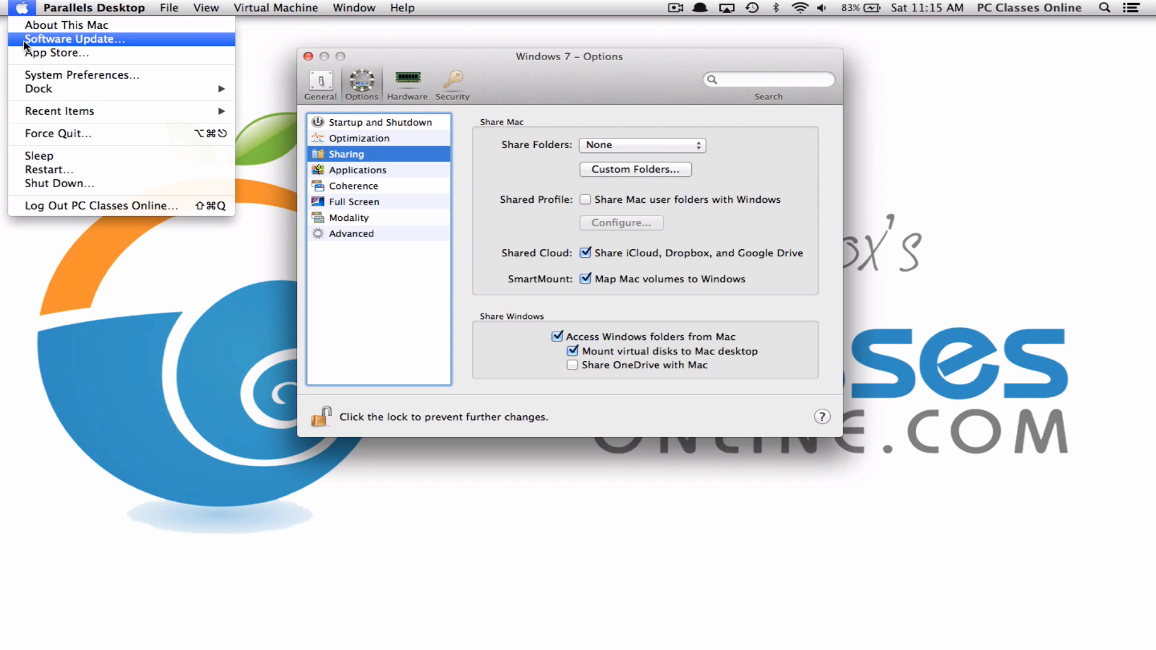
left_click(24, 11)
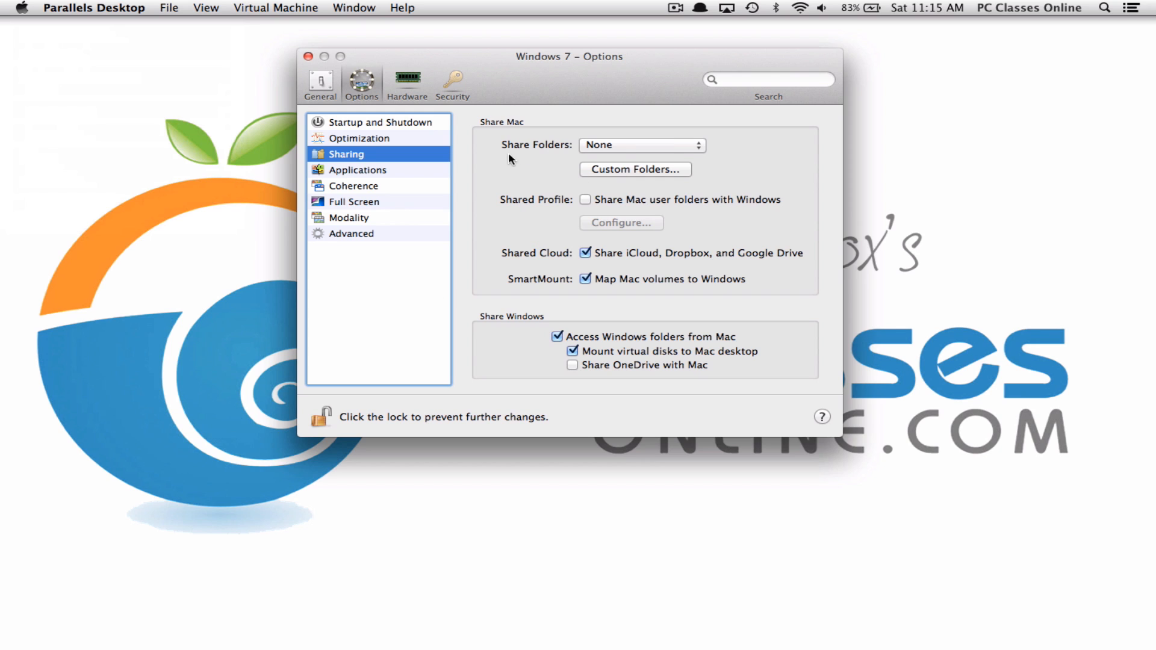
Confirm Share Folders remains None, then show the Applications sharing page
left_click(620, 147)
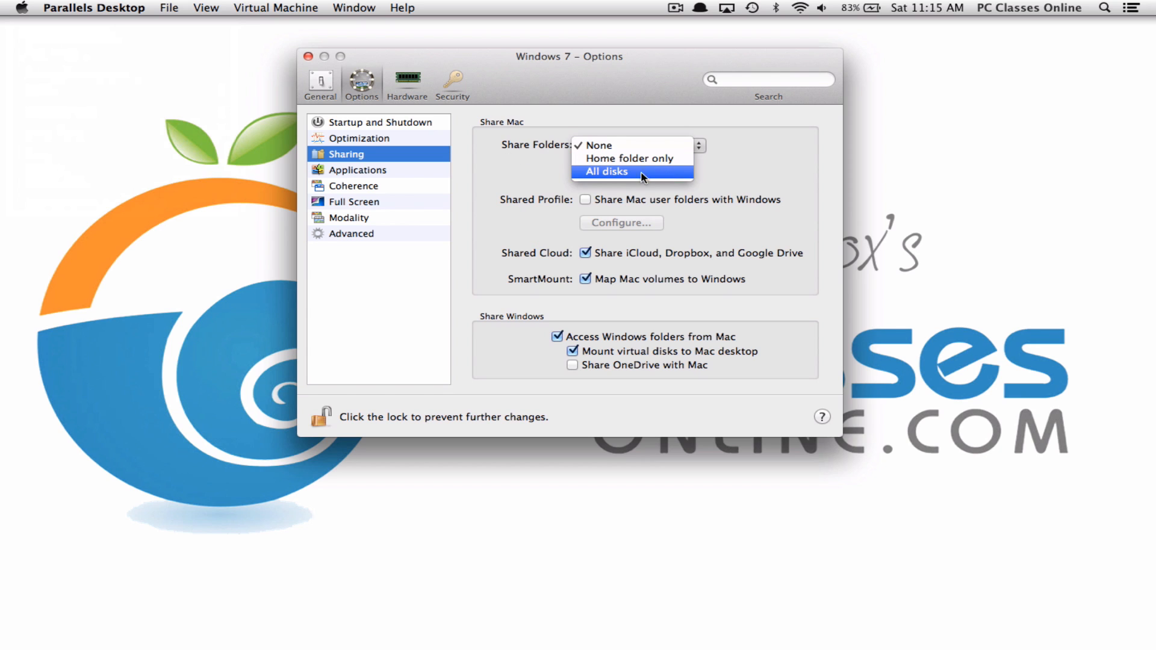
left_click(749, 163)
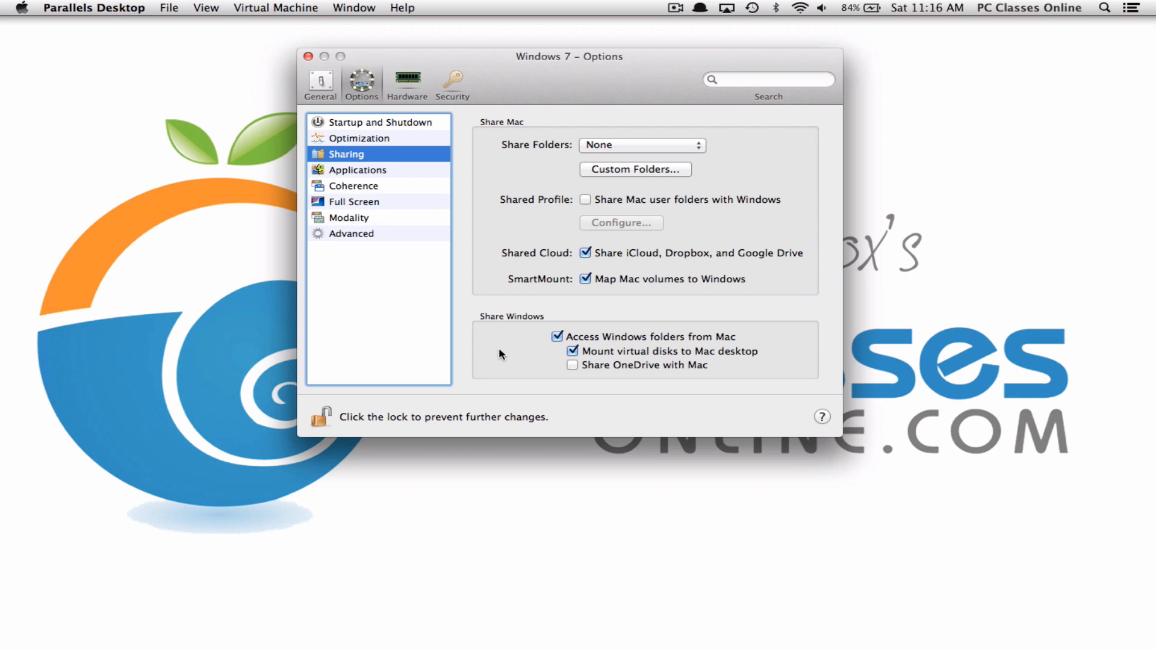
left_click(369, 173)
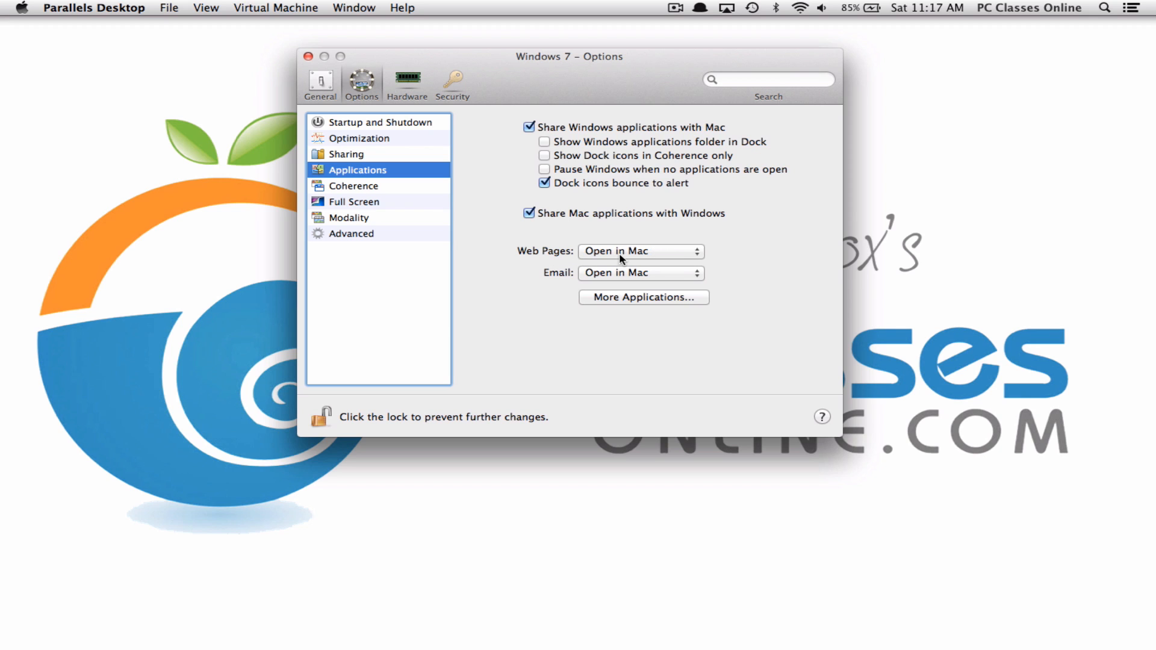
Review the Coherence, Full Screen, Modality, Advanced and Startup and Shutdown option pages
left_click(361, 187)
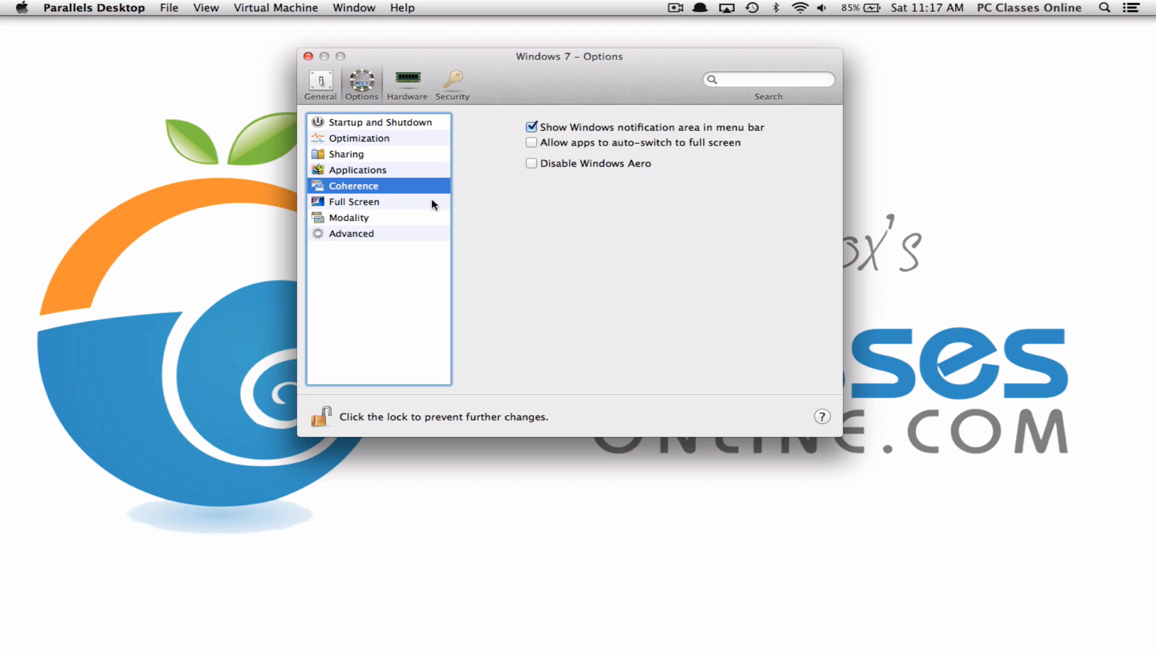
left_click(371, 205)
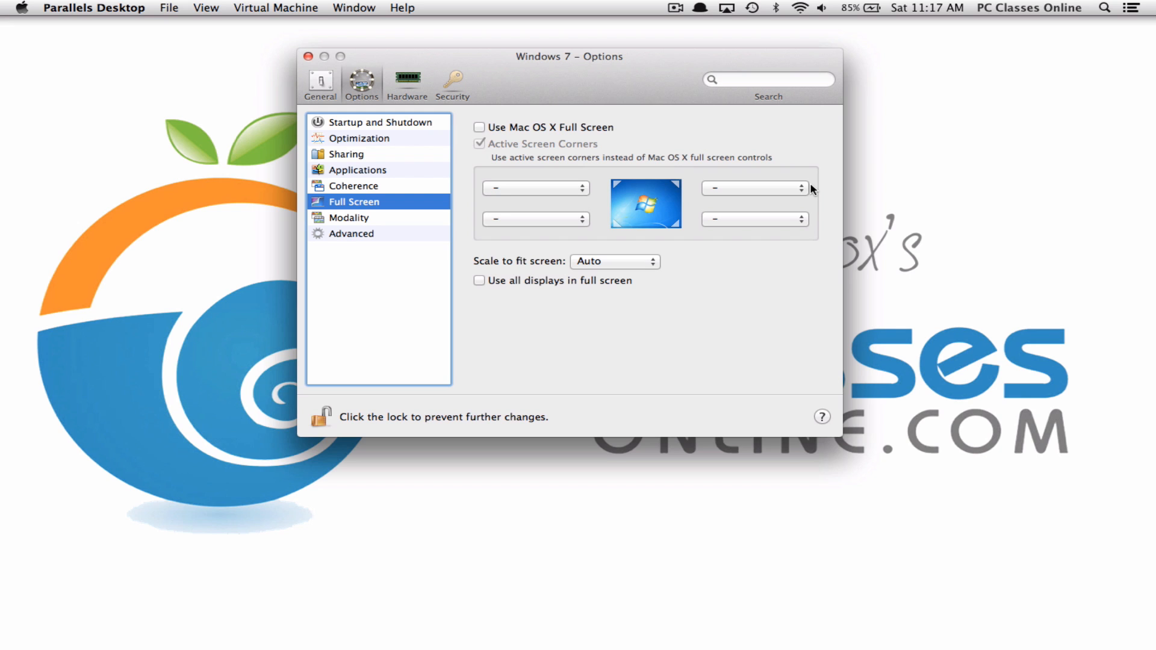
left_click(365, 218)
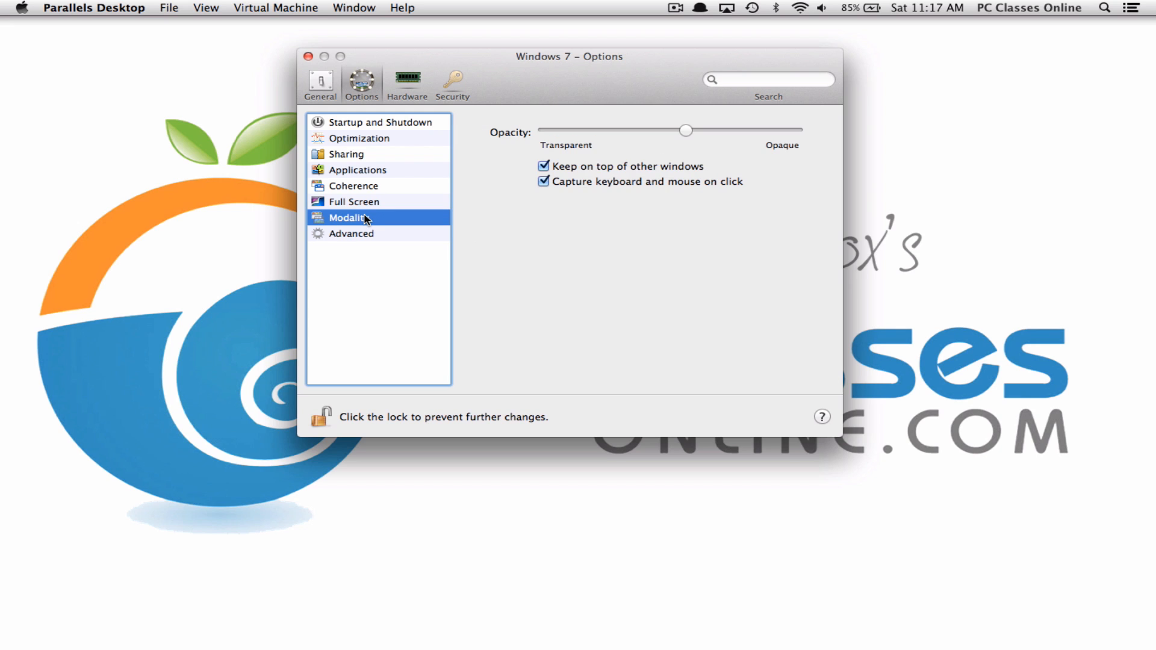
left_click(350, 232)
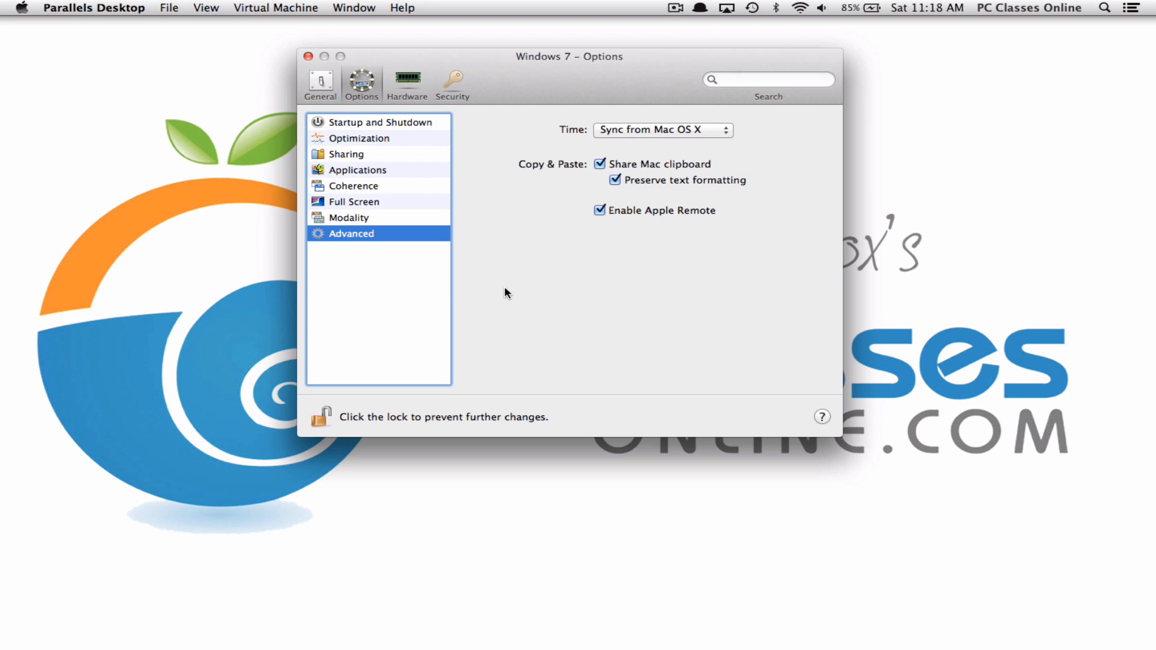
left_click(381, 124)
left_click(415, 82)
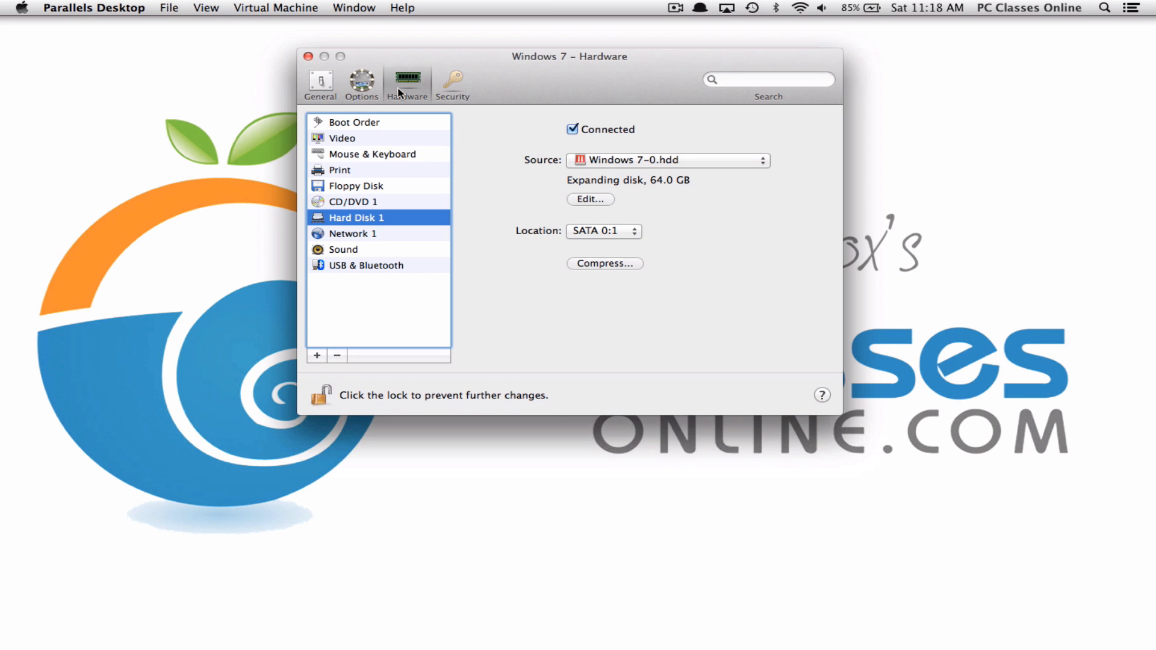
left_click(373, 124)
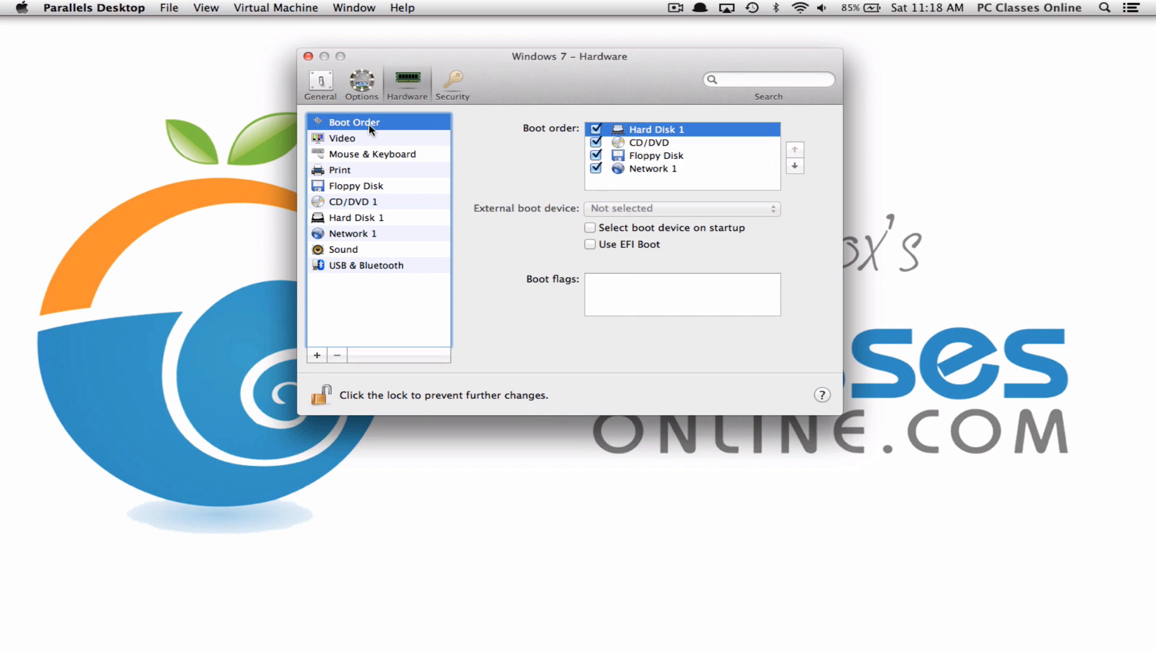
left_click(371, 138)
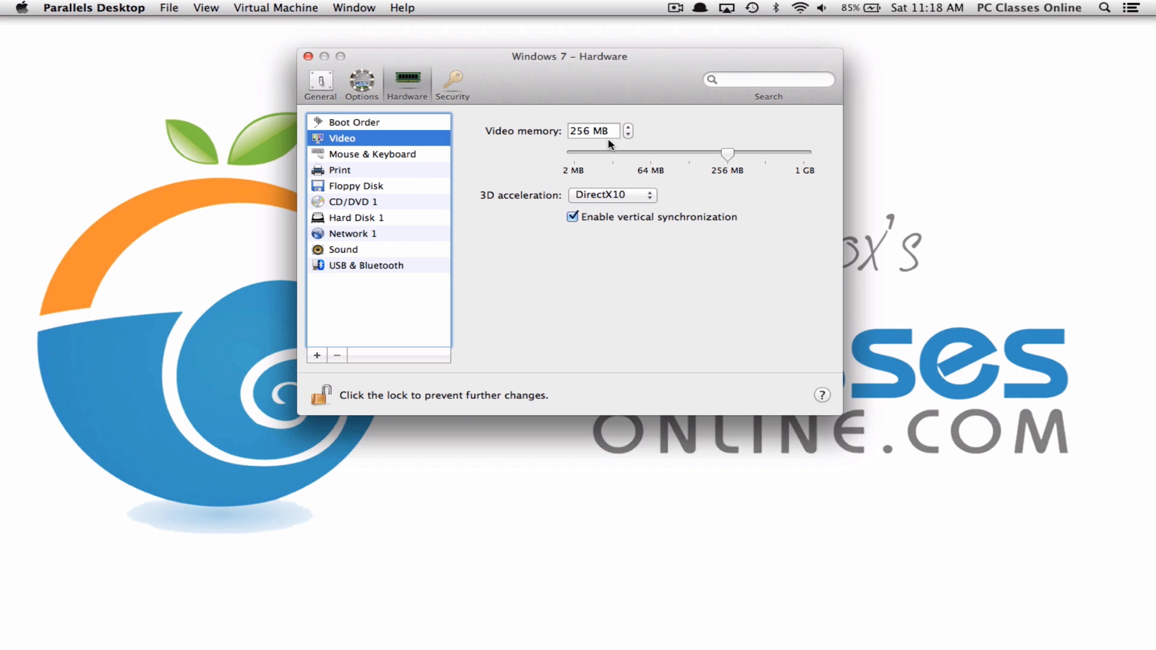
left_click(383, 157)
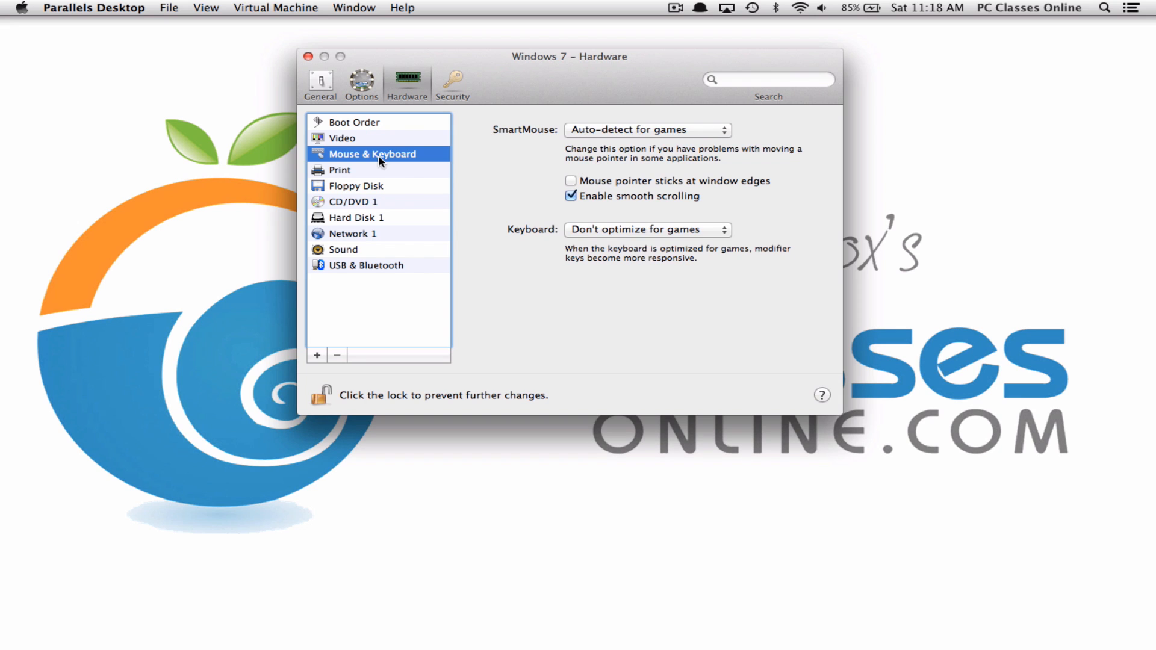
left_click(361, 171)
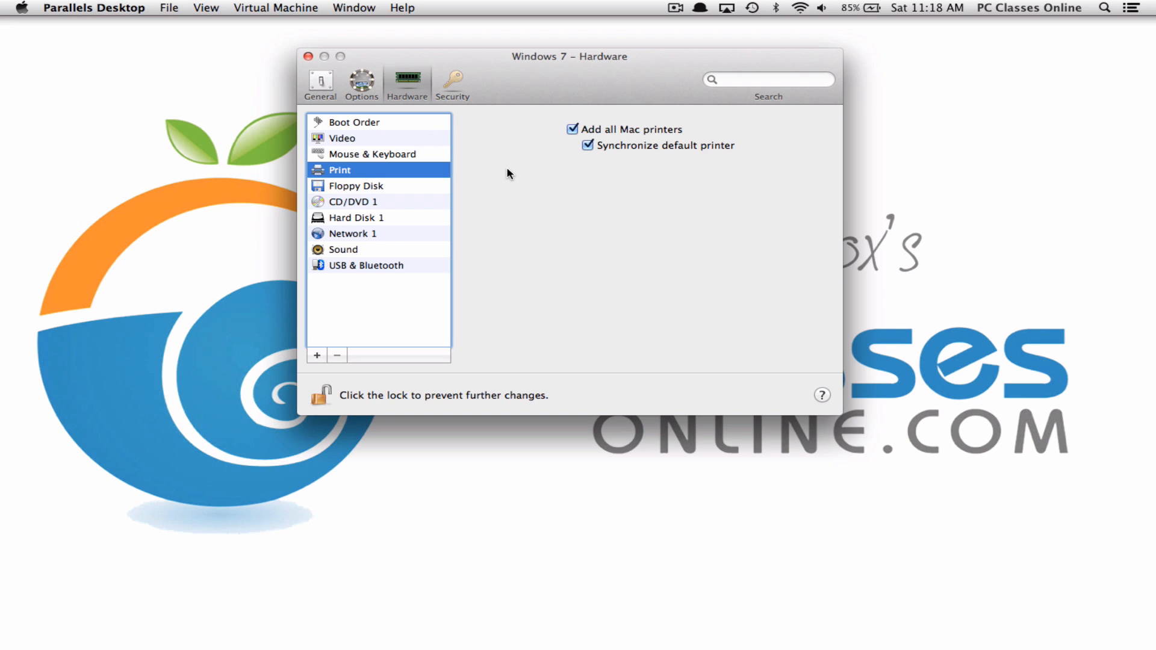
left_click(415, 187)
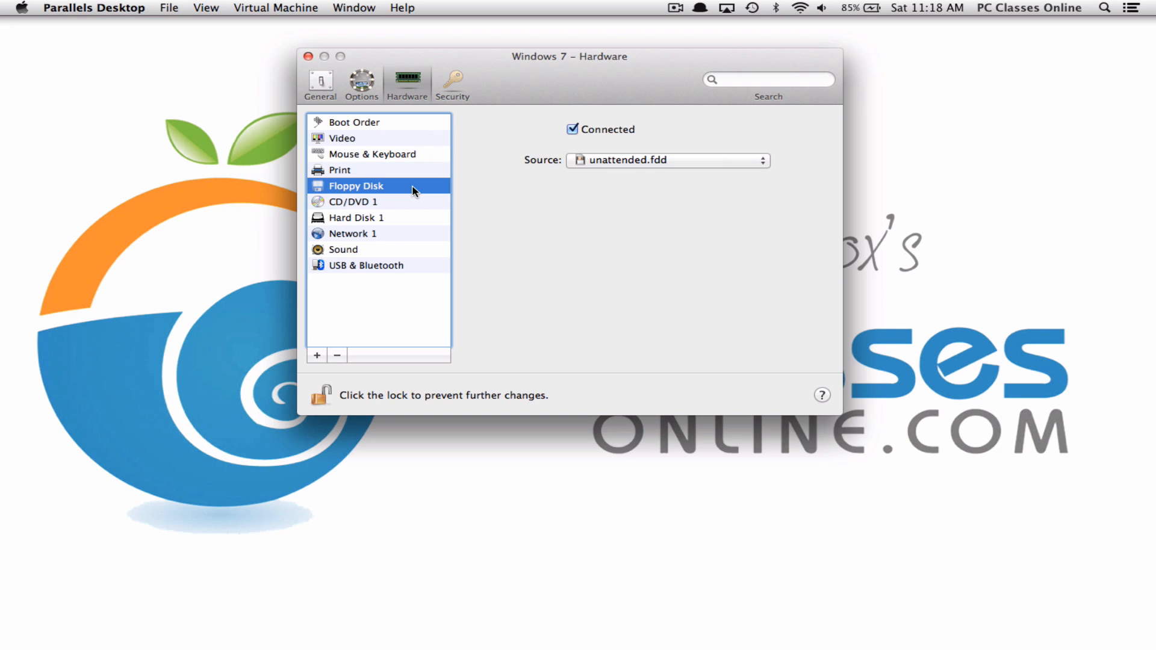
left_click(388, 205)
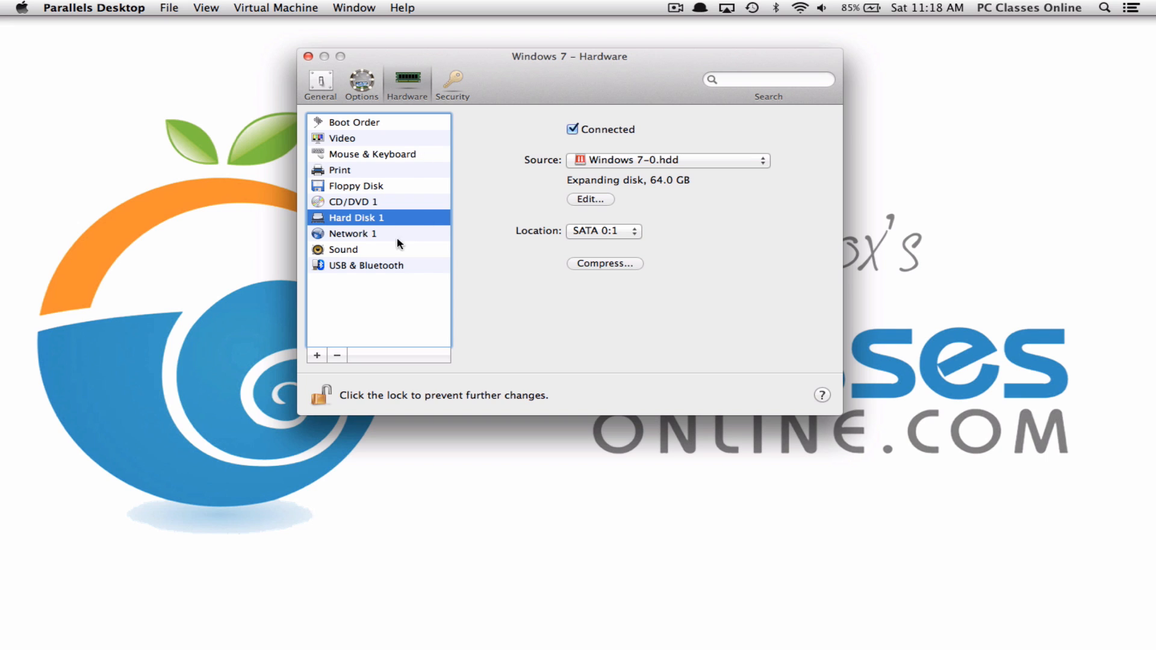
Check Hard Disk 1's resize sheet without changes, then show the Network 1 adapter settings
left_click(586, 200)
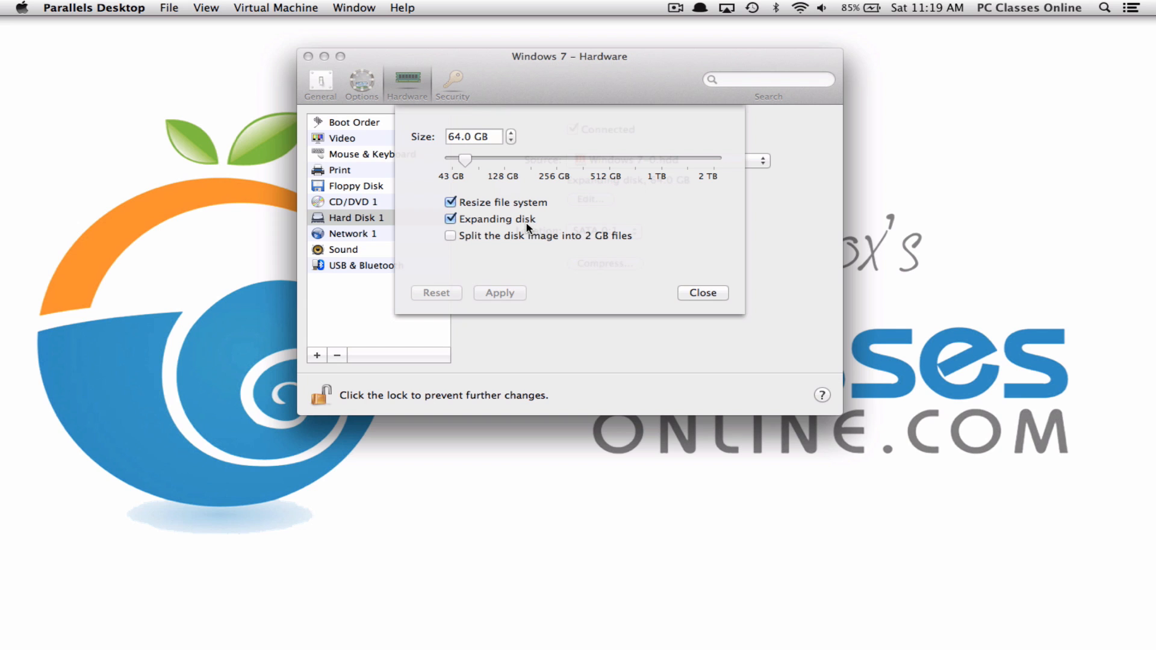
left_click(711, 294)
left_click(393, 234)
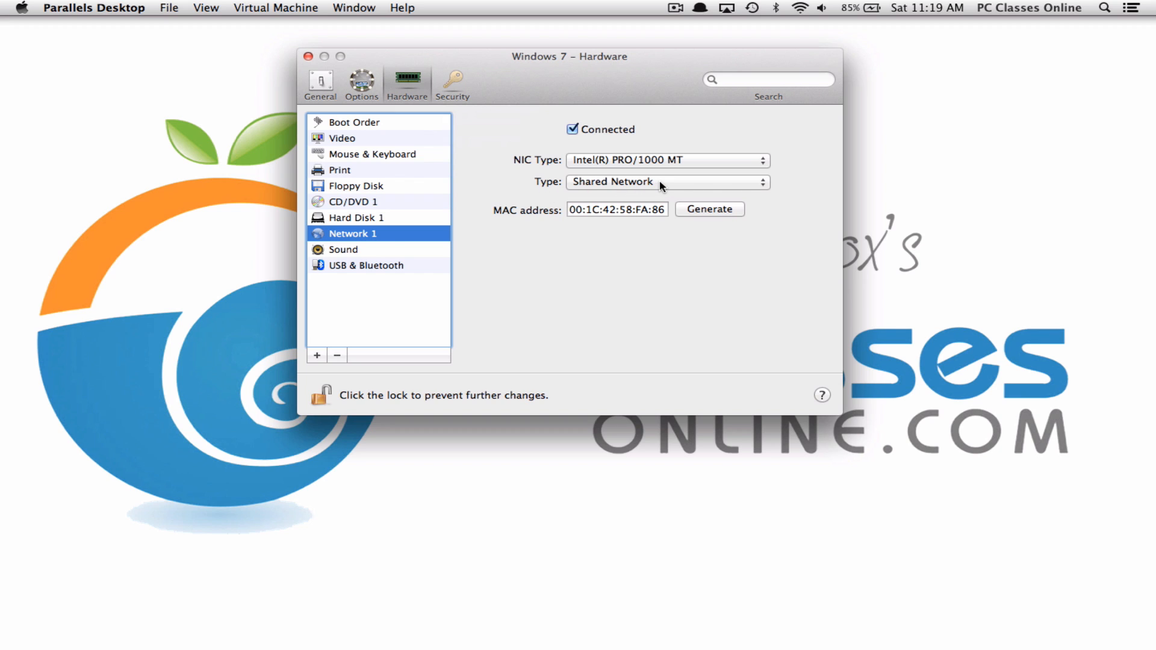
Review the Sound and USB & Bluetooth settings, then close the Windows 7 hardware window
left_click(380, 250)
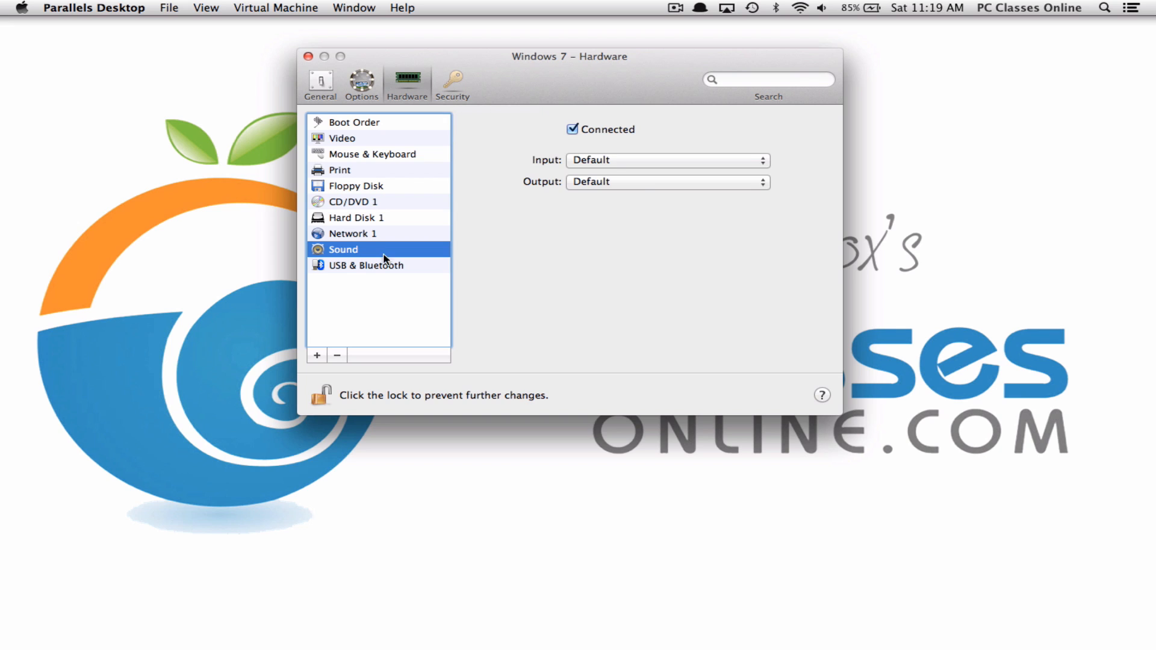
left_click(395, 265)
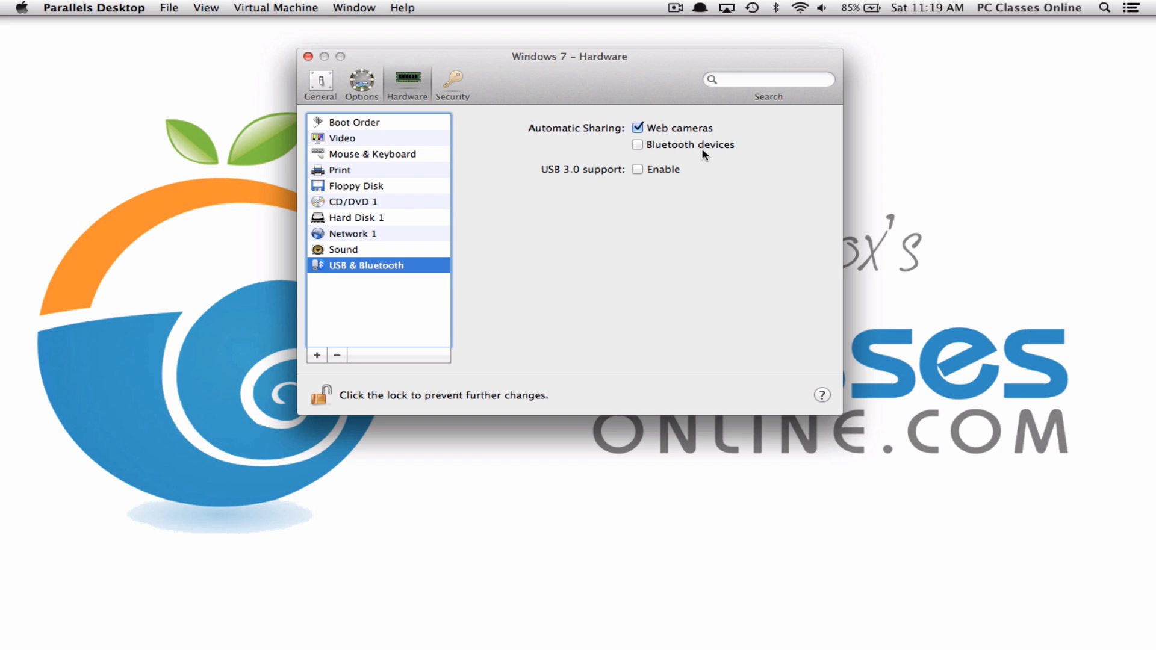
left_click(308, 57)
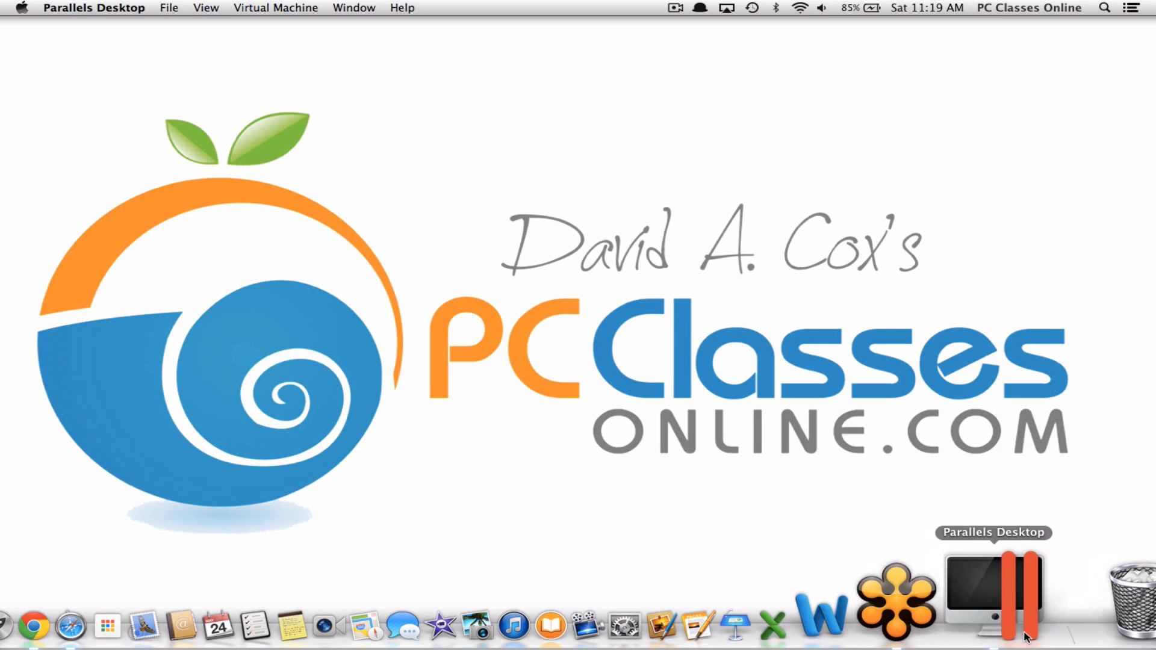
Open Parallels Desktop Preferences from the Dock app and go to the General pane
left_click(1026, 635)
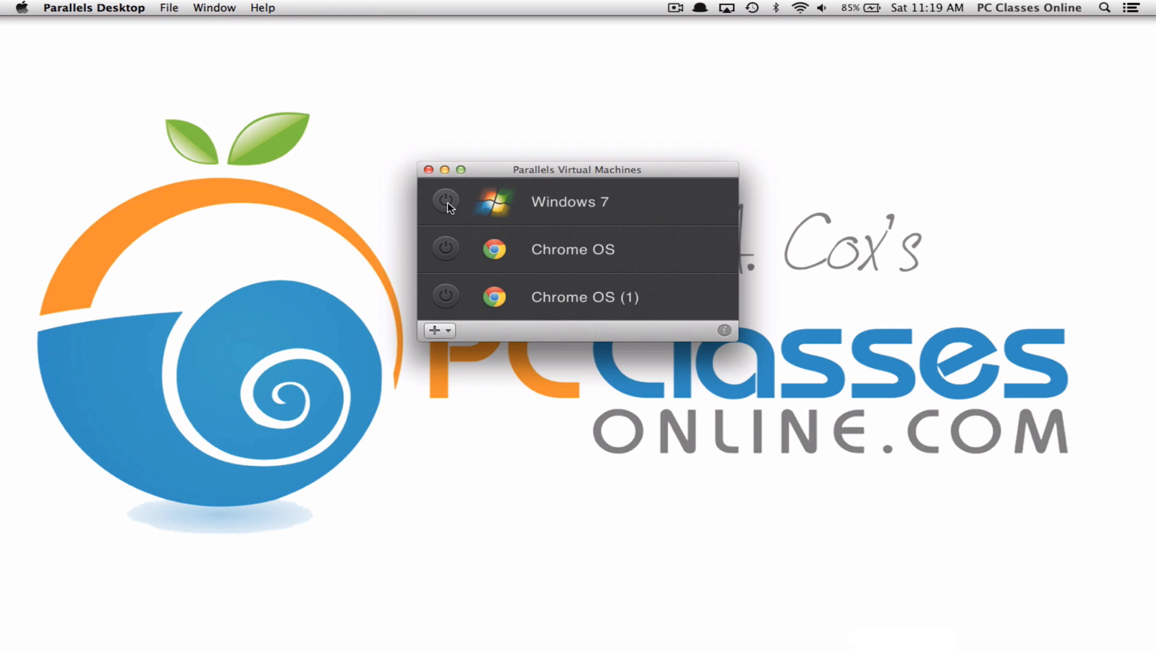
left_click(101, 10)
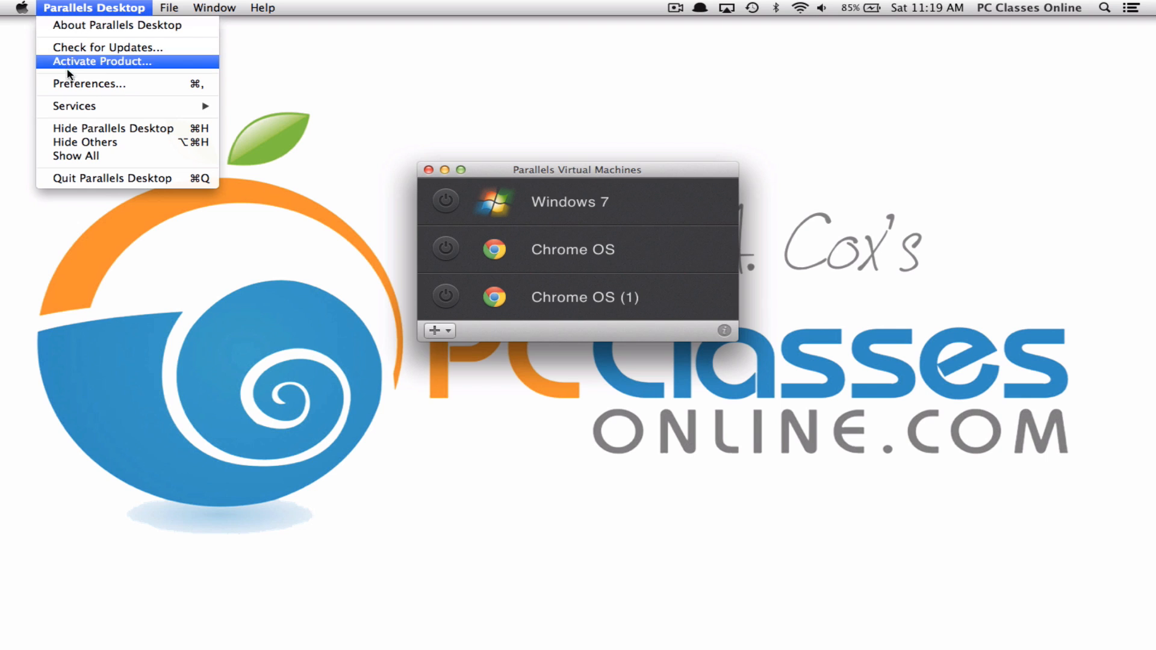
left_click(137, 85)
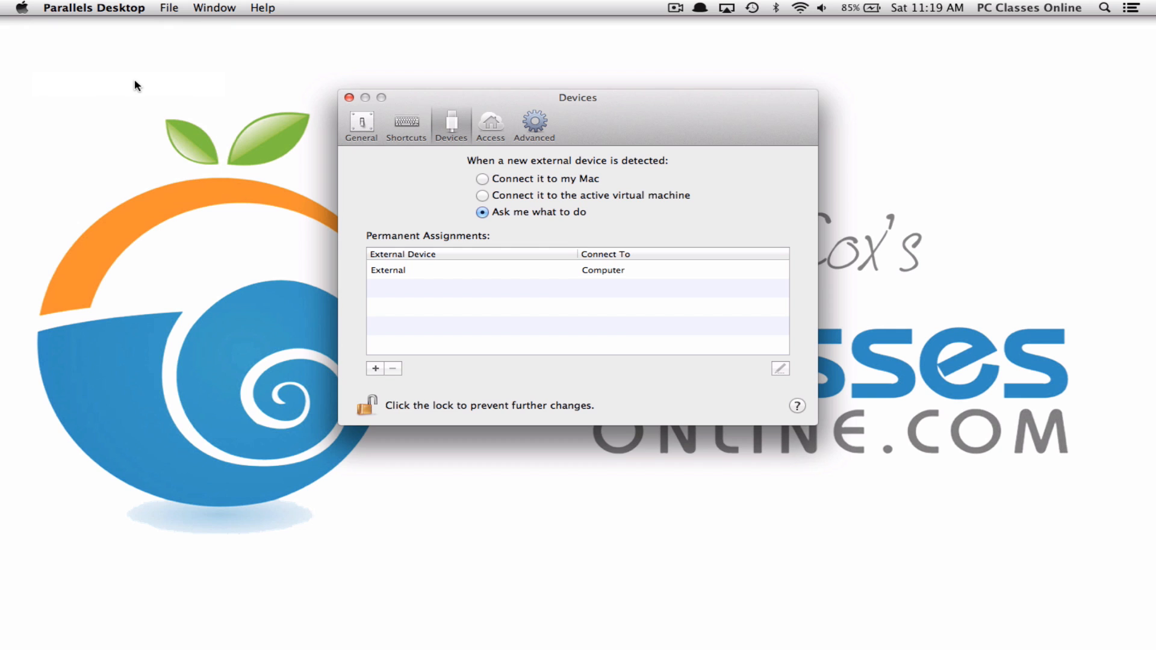
left_click(402, 120)
left_click(361, 126)
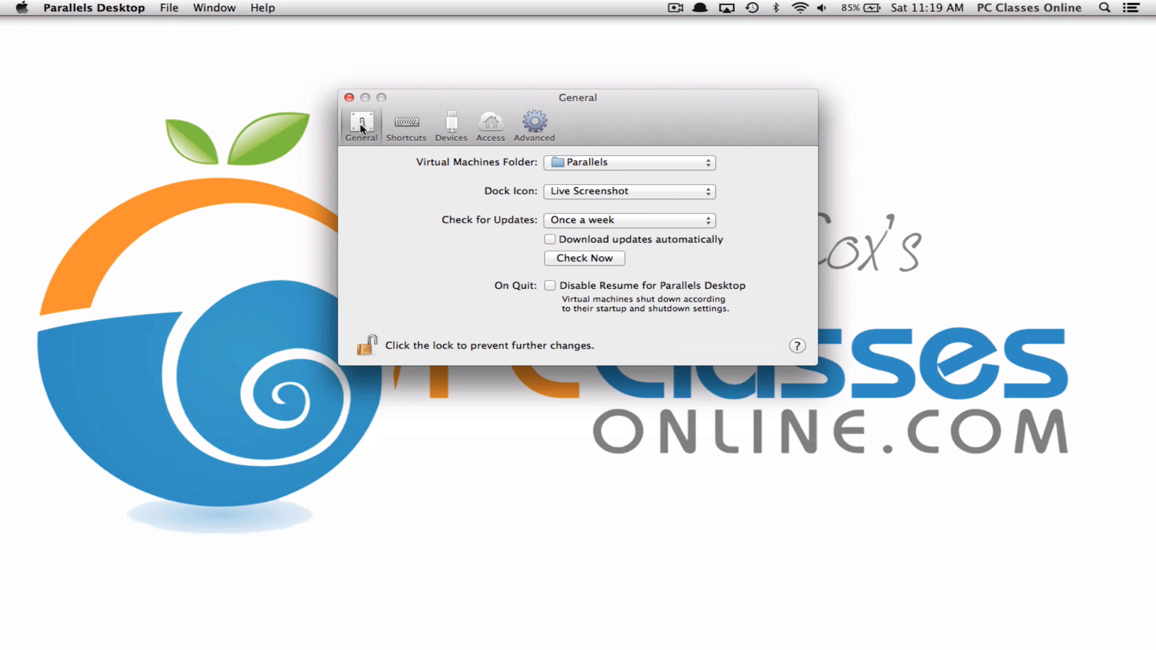
Keep the virtual machines folder as Parallels and enable automatic update downloads
left_click(612, 162)
left_click(477, 171)
left_click(612, 241)
Turn update downloads back off and delete the Windows 7 ⌃⌥⌫ → Ctrl+Alt+Delete shortcut
left_click(661, 241)
left_click(405, 130)
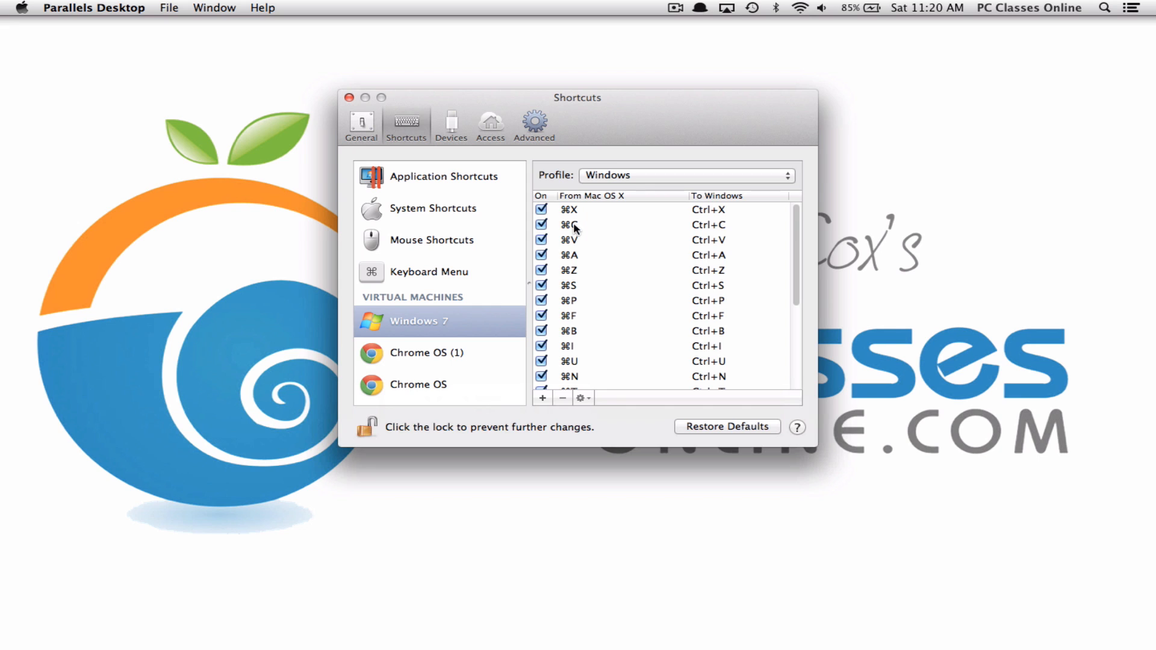
scroll(658, 269, "down", 5)
left_click(622, 379)
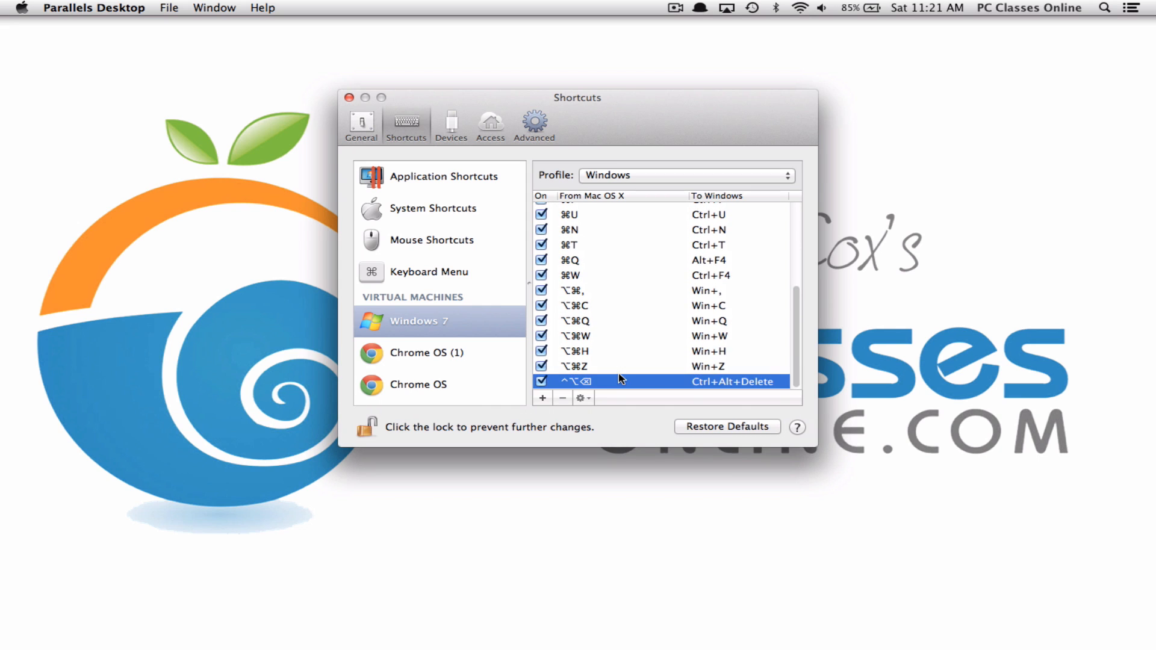
left_click(562, 398)
Select the ⌘C → Ctrl+C mapping in the Windows 7 shortcut profile
scroll(629, 296, "up", 5)
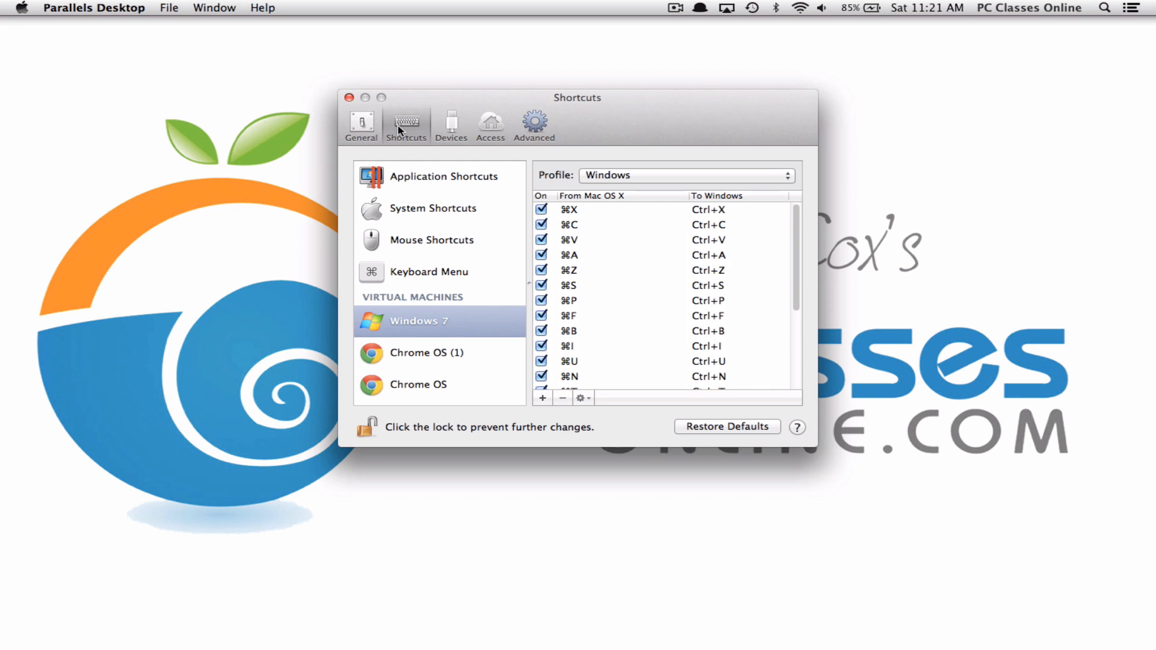
left_click(402, 317)
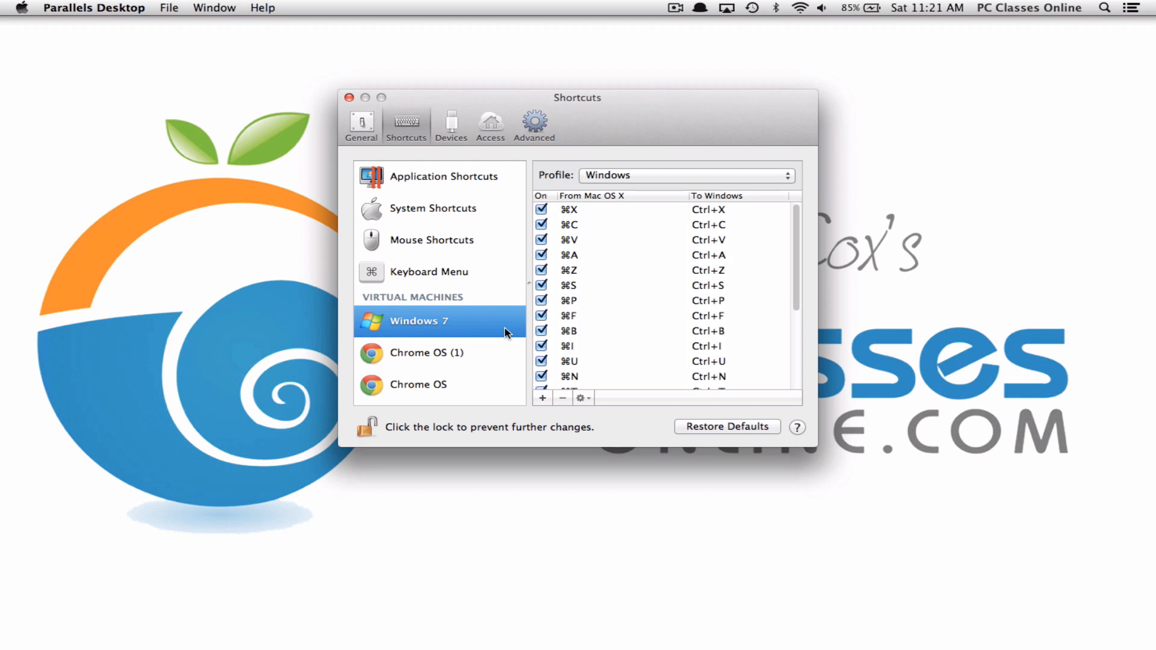
left_click(563, 230)
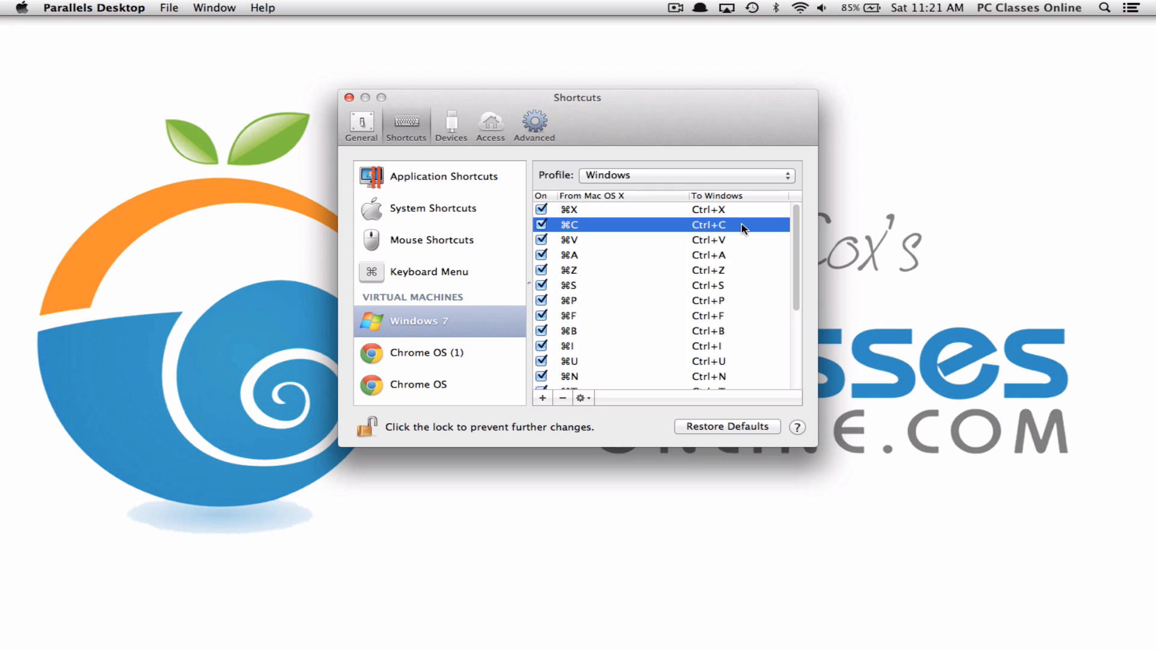
scroll(744, 229, "down", 3)
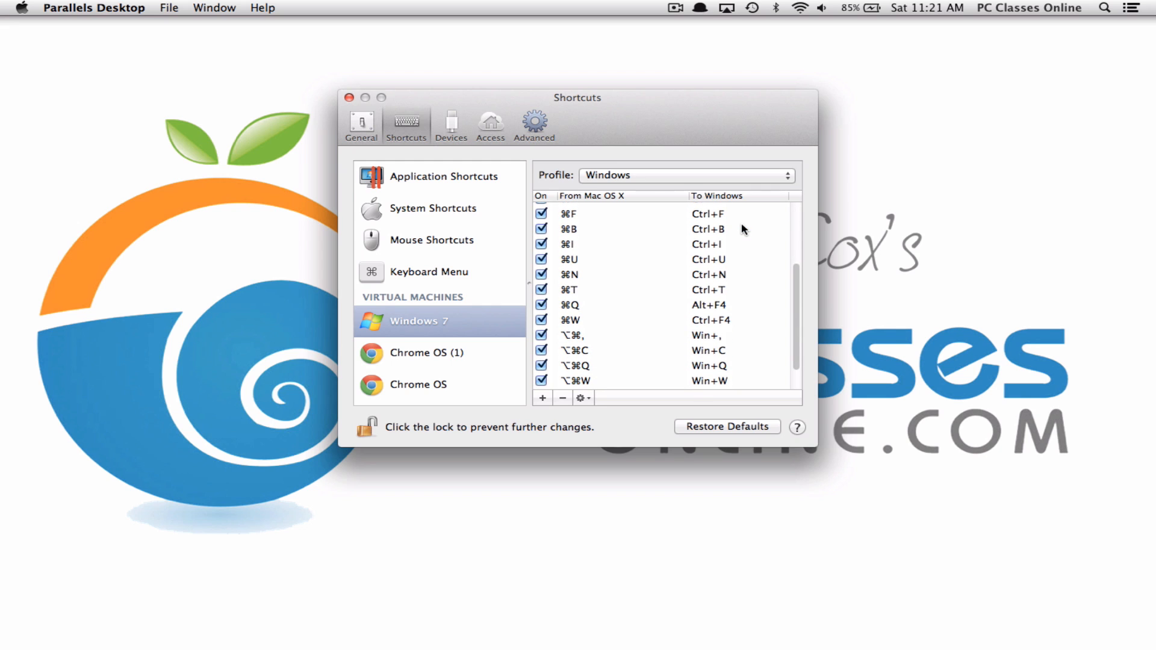
scroll(744, 229, "up", 3)
left_click(744, 225)
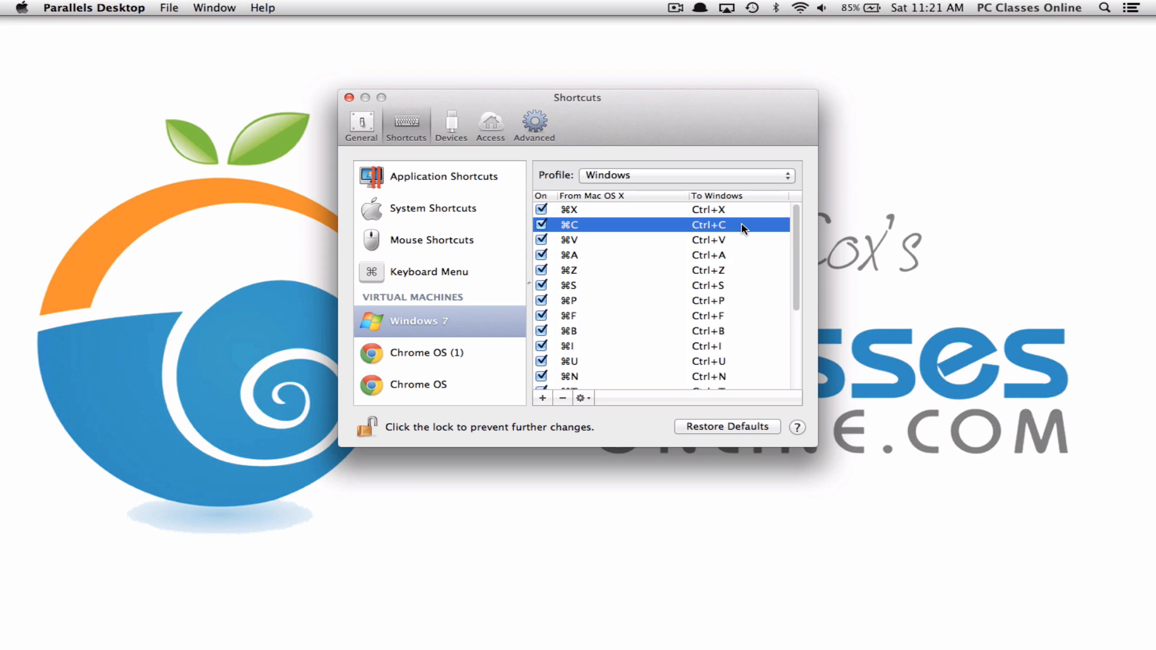
Create and save a new shortcut: Mac Control+Option+Delete sends Windows Ctrl+Alt+Delete
left_click(542, 398)
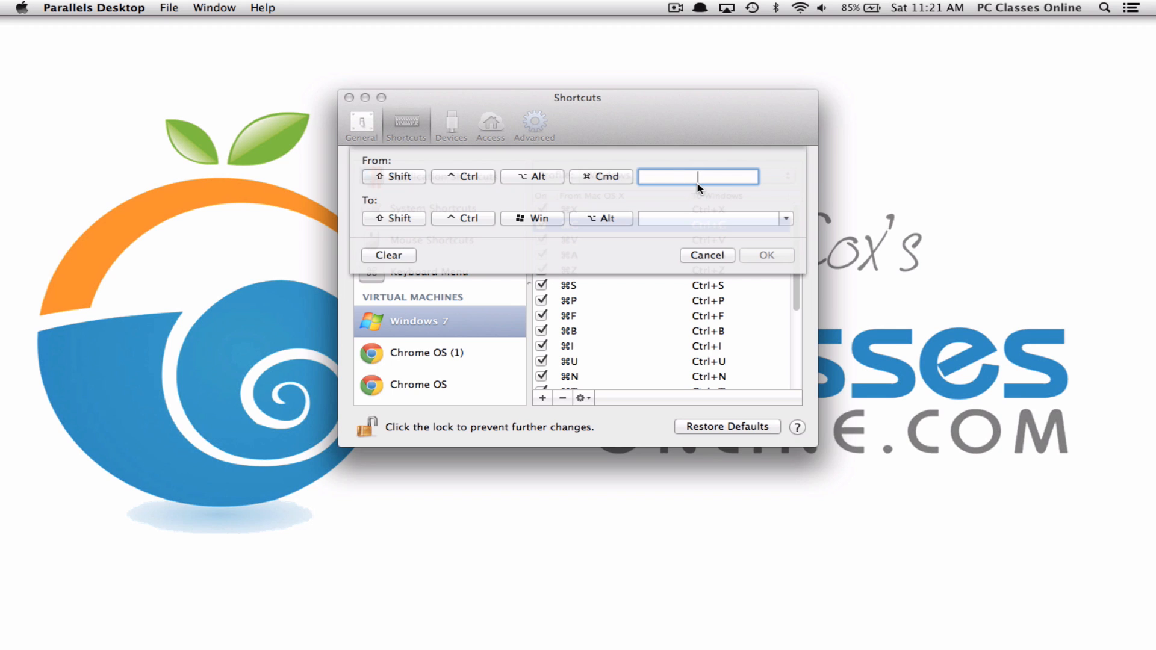
key("BackSpace")
left_click(455, 180)
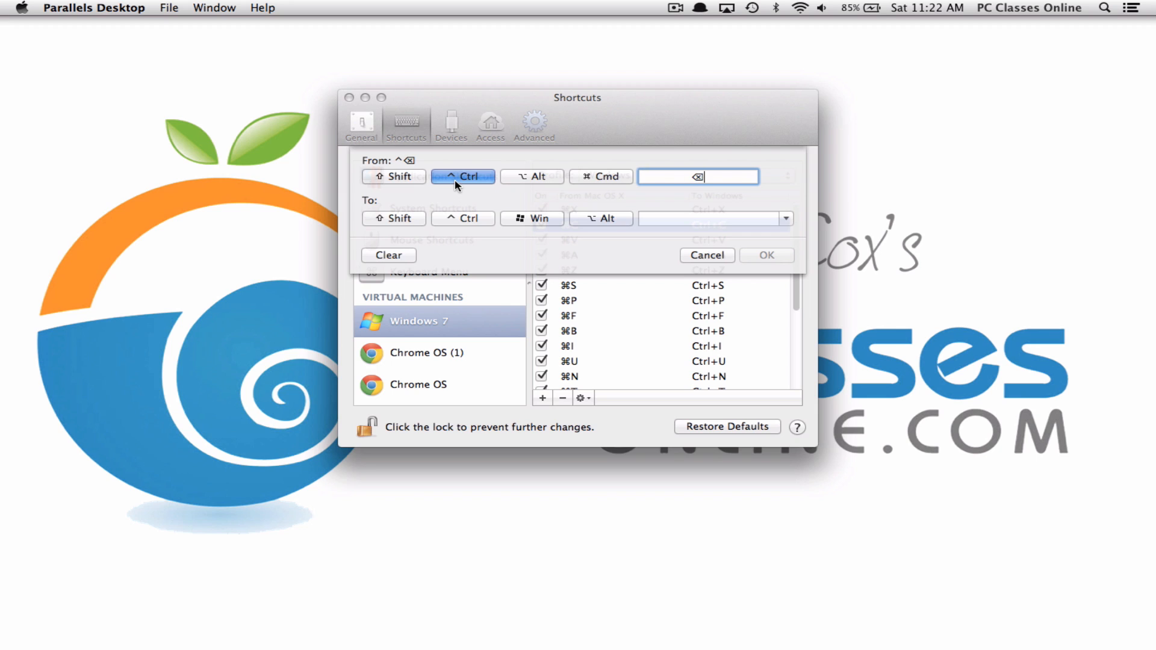
left_click(542, 178)
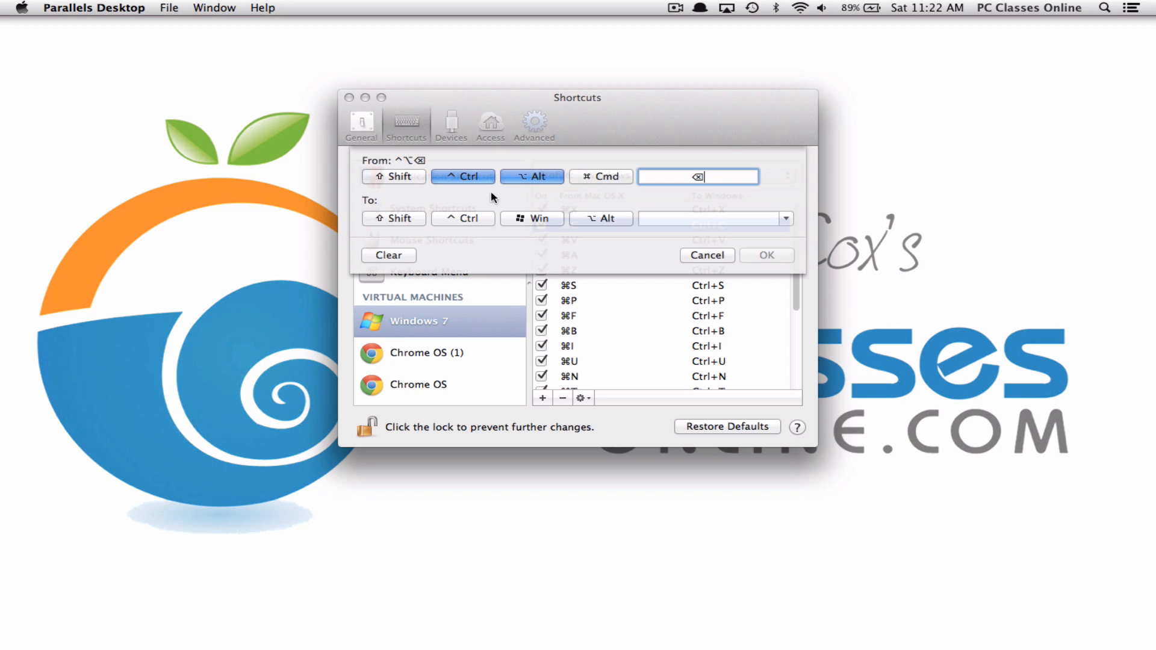
left_click(462, 219)
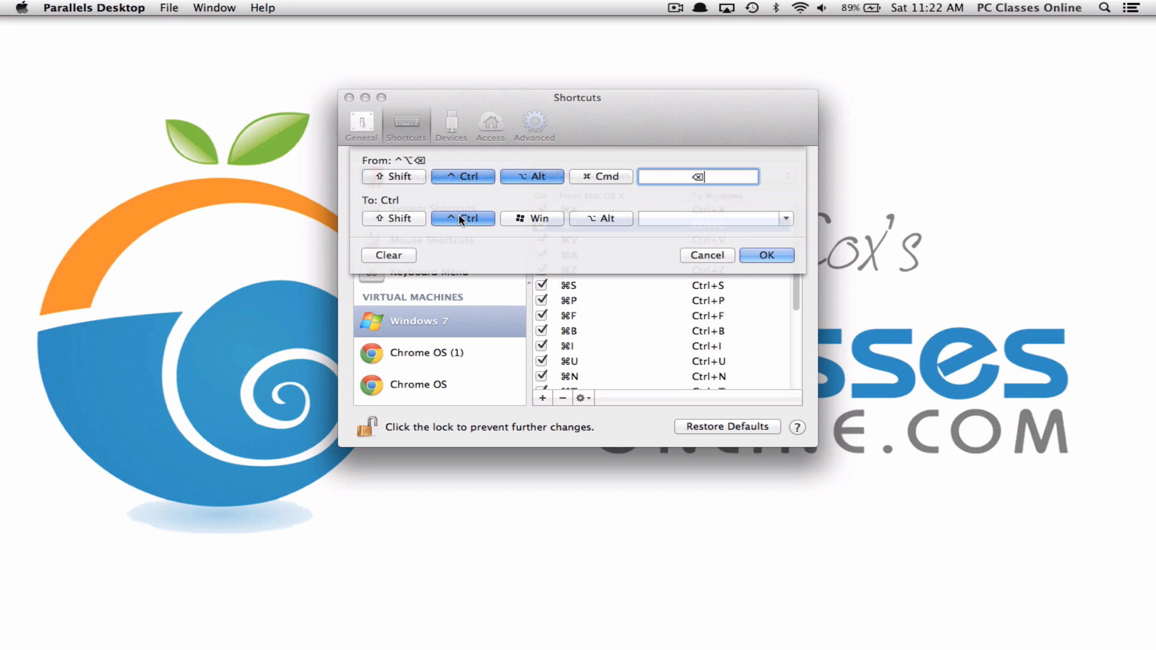
left_click(599, 217)
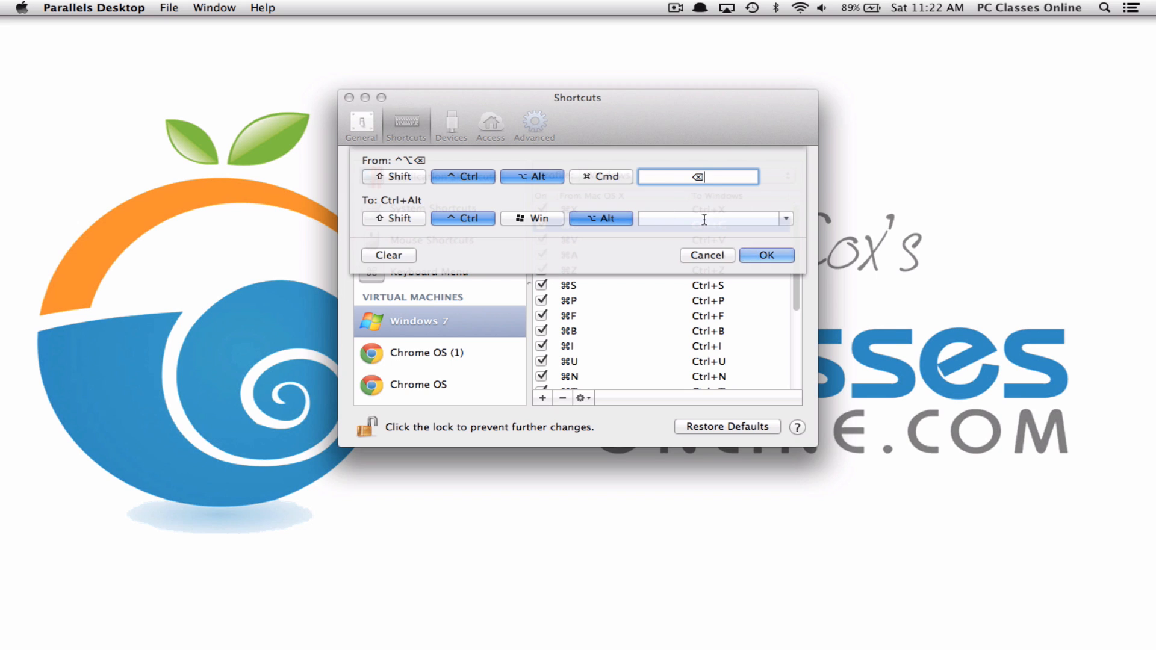
left_click(786, 219)
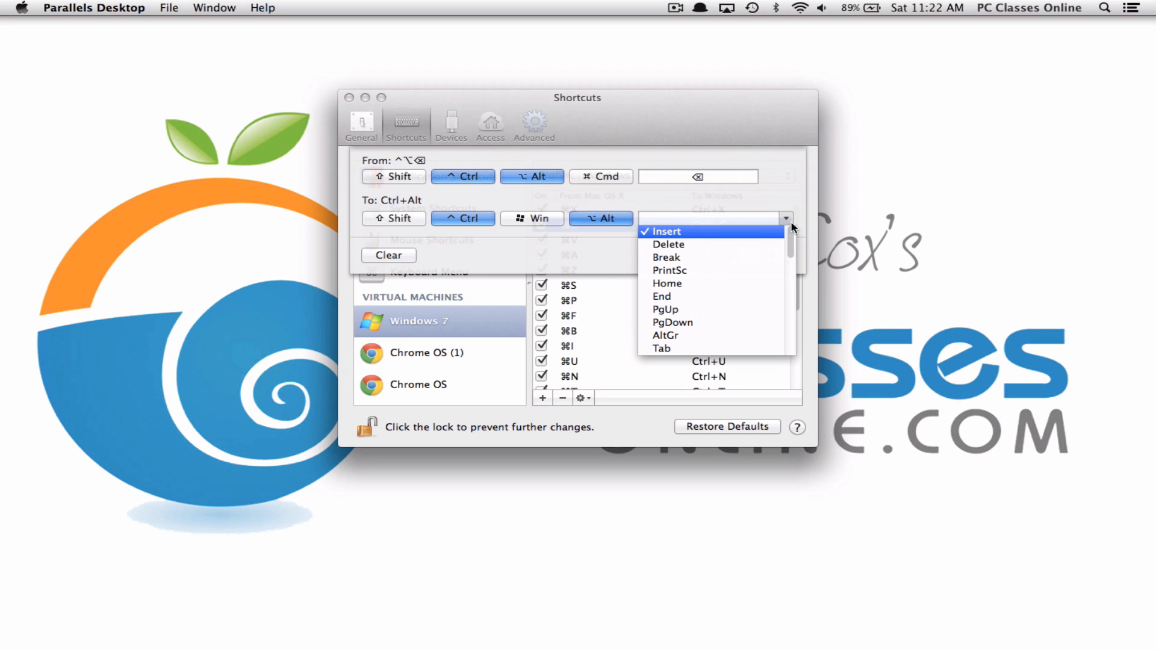
left_click(697, 244)
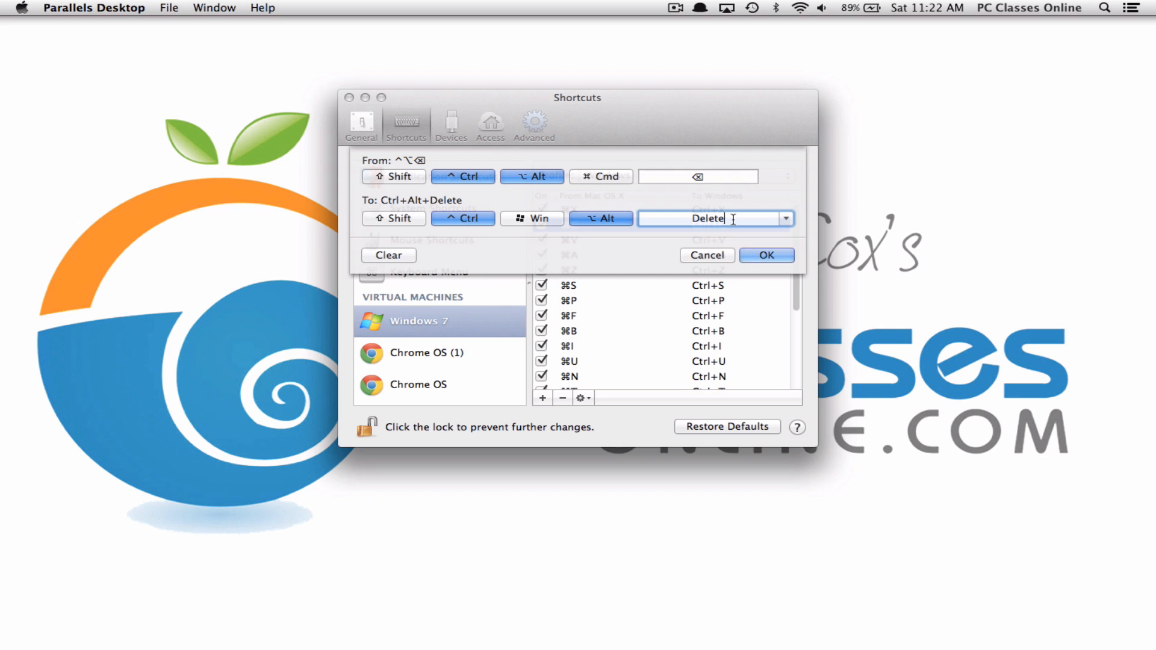
left_click(732, 254)
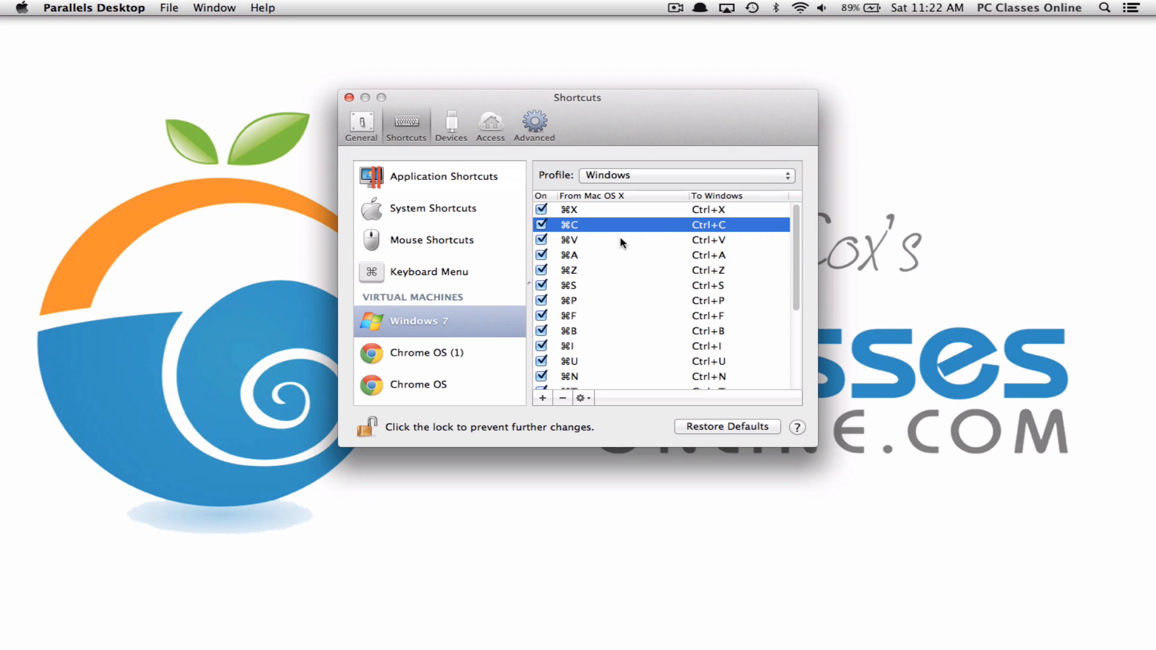
Show the Devices preferences, where new external devices are set to Ask me what to do
left_click(446, 137)
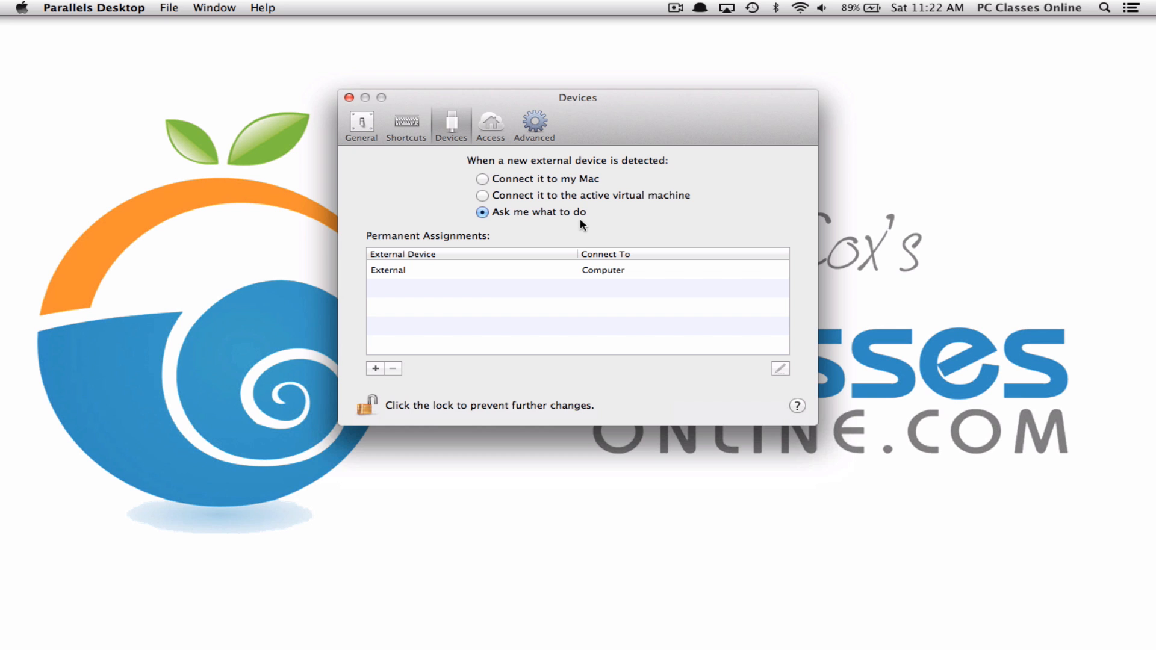
mouse_move(964, 645)
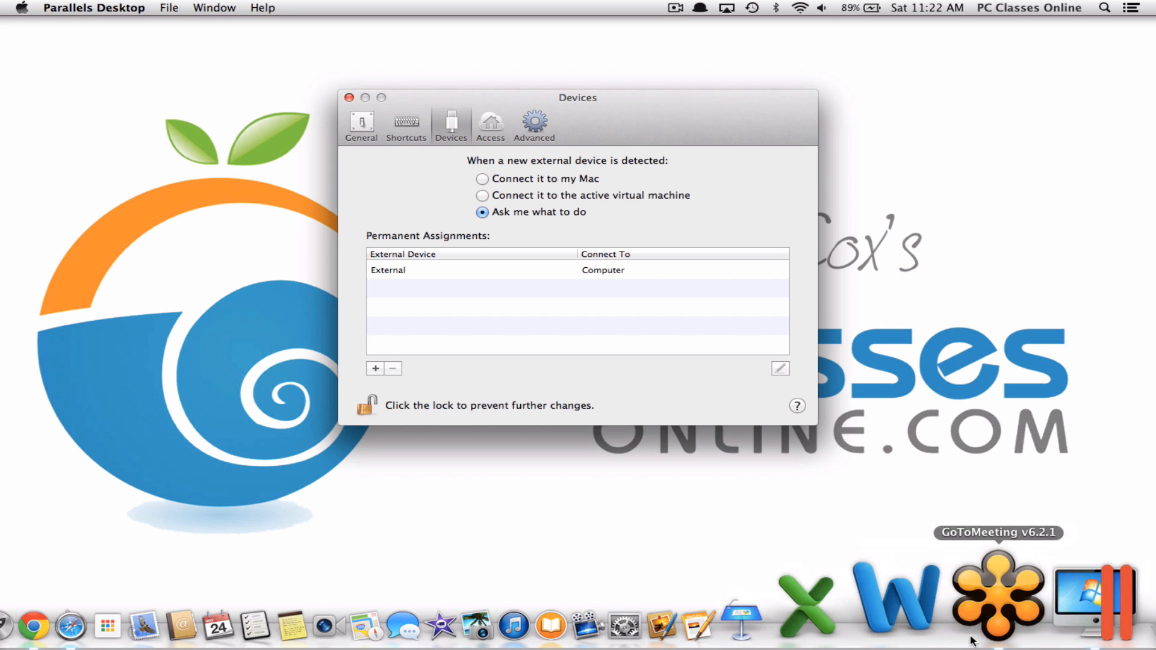
left_click(1018, 620)
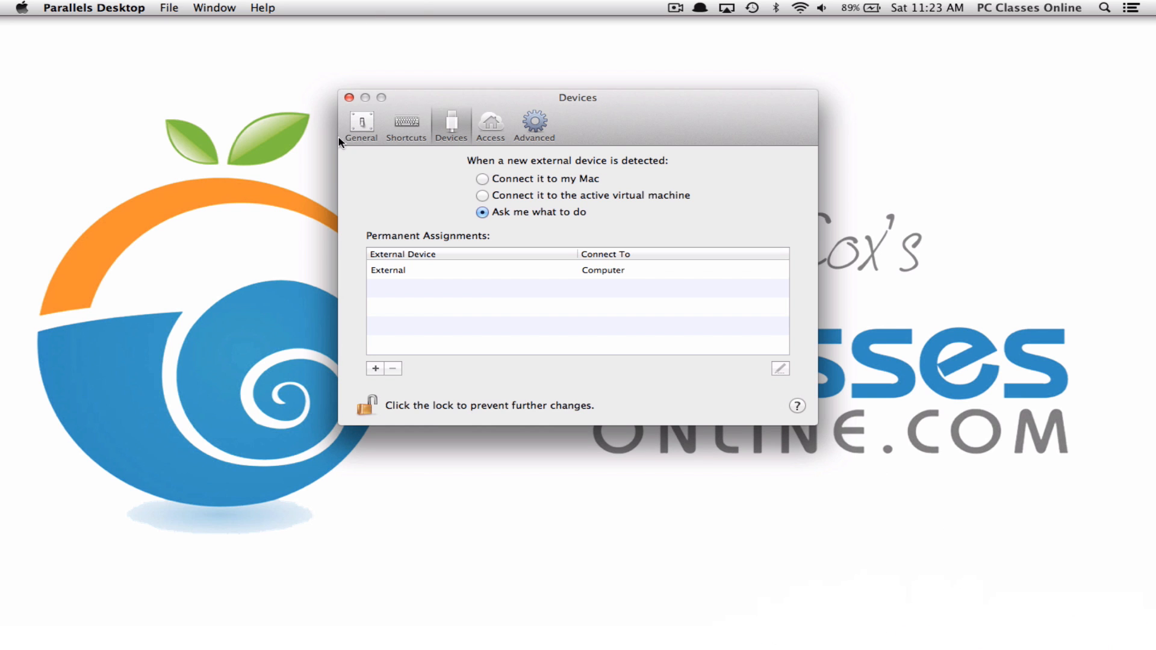
Close Preferences, boot the Windows 7 VM, and close the Dropbox Setup window
left_click(349, 98)
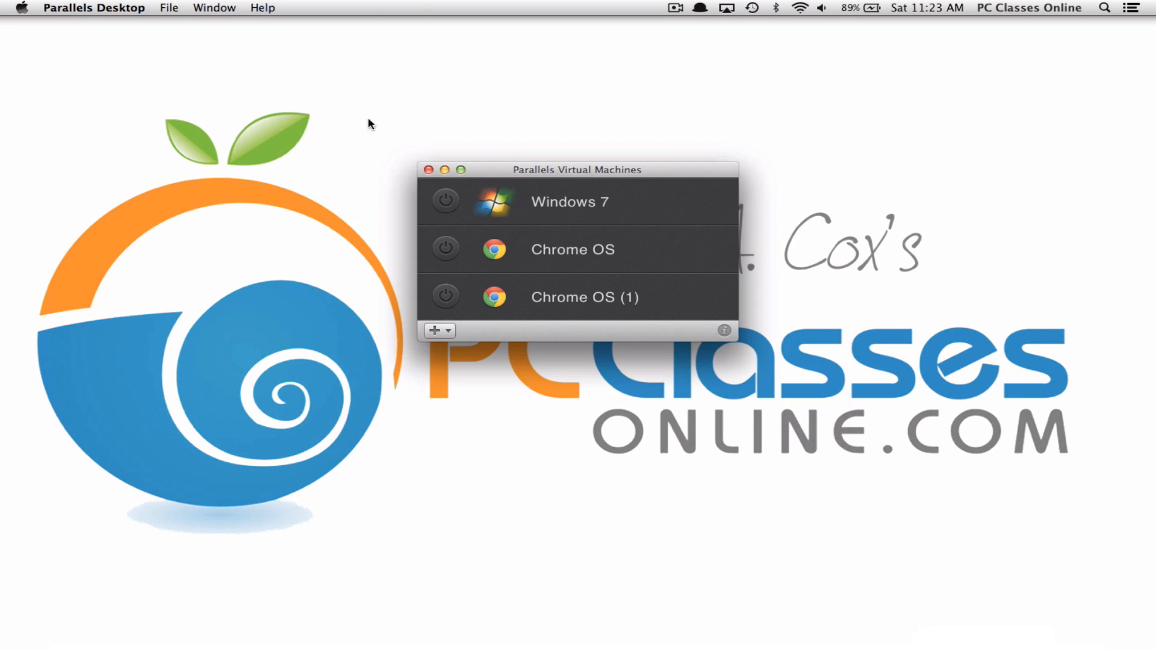
double_click(445, 205)
left_click(125, 285)
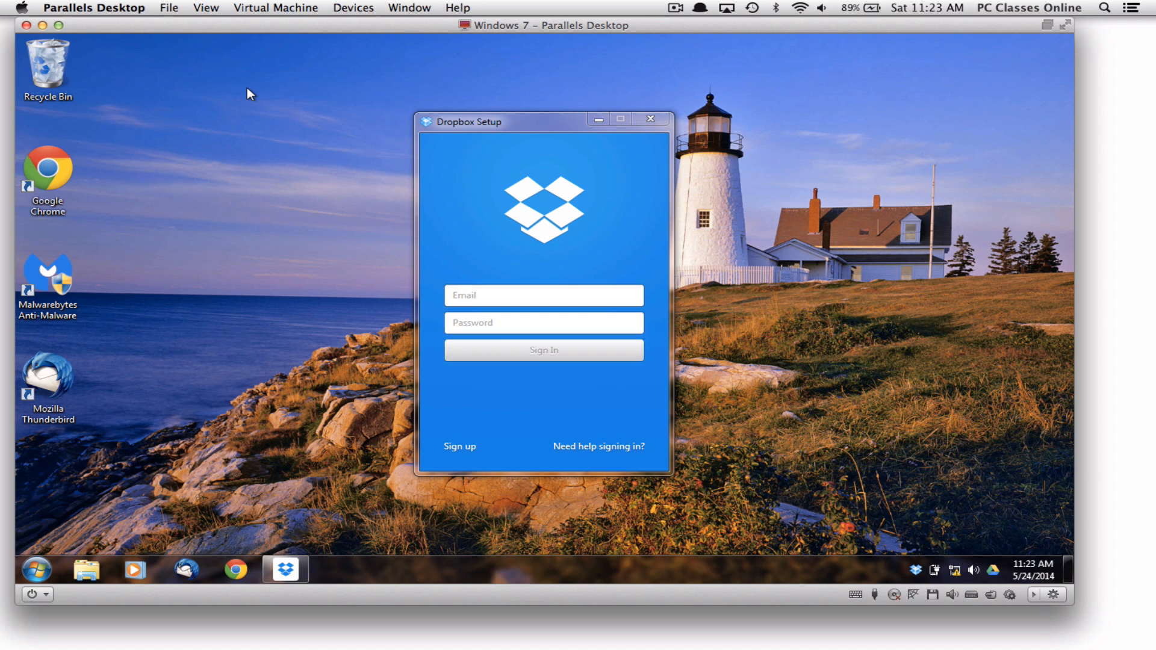
left_click(654, 120)
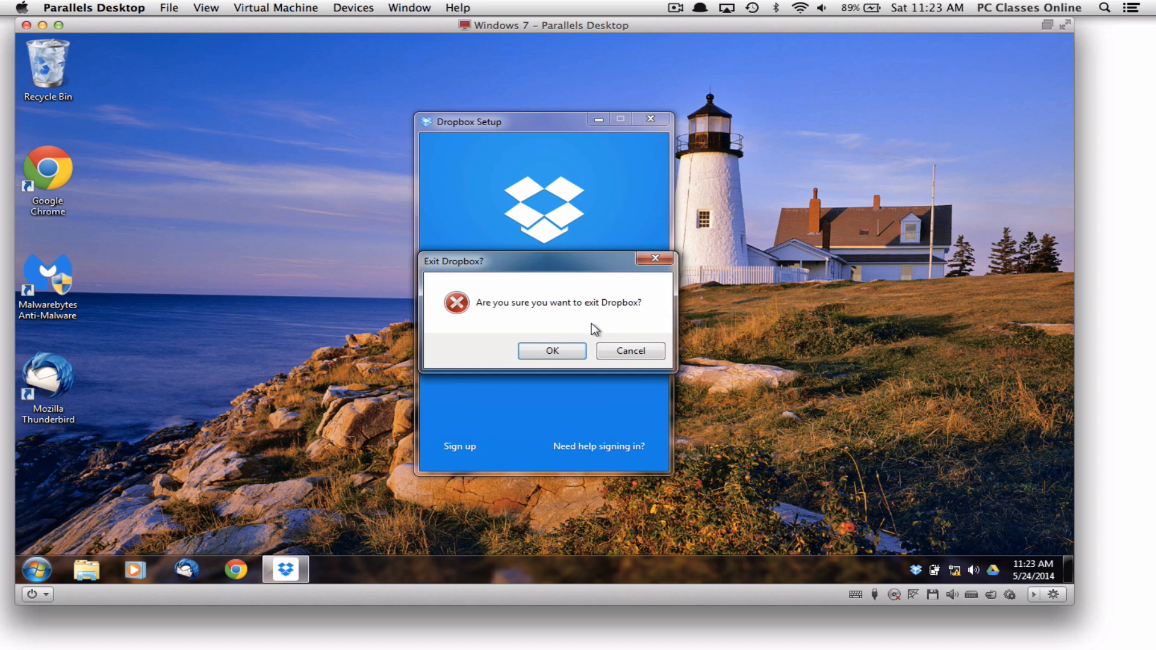
Confirm exiting Dropbox, connect the MT1806 device to Windows 7, and dismiss its ready notice
left_click(564, 349)
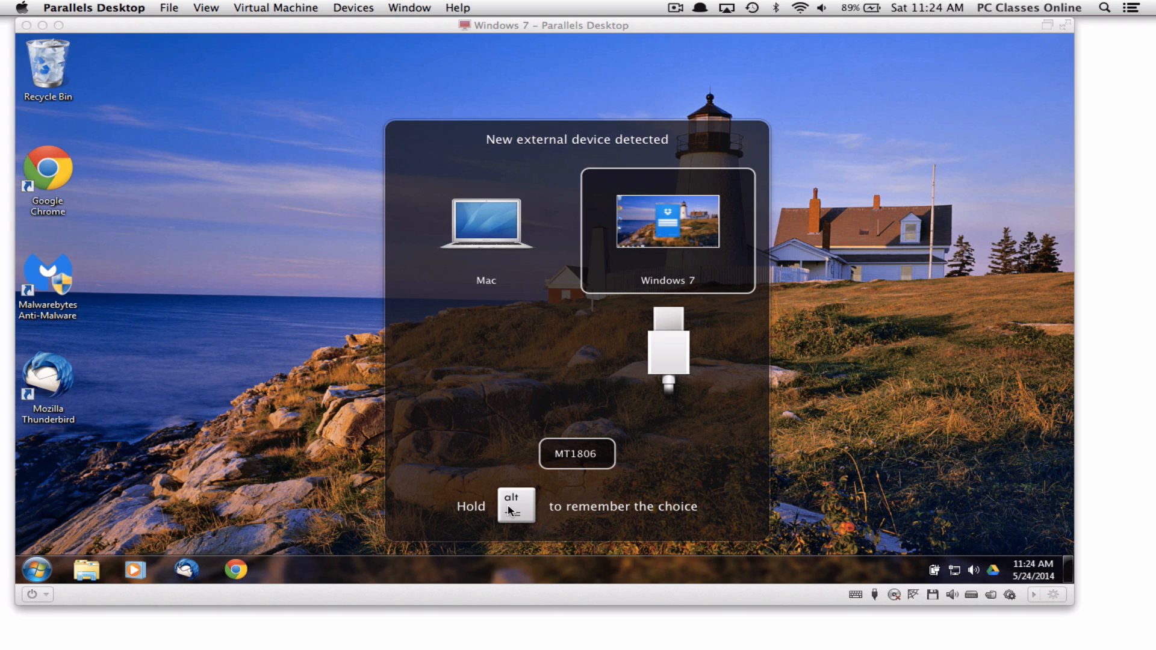
left_click(700, 226)
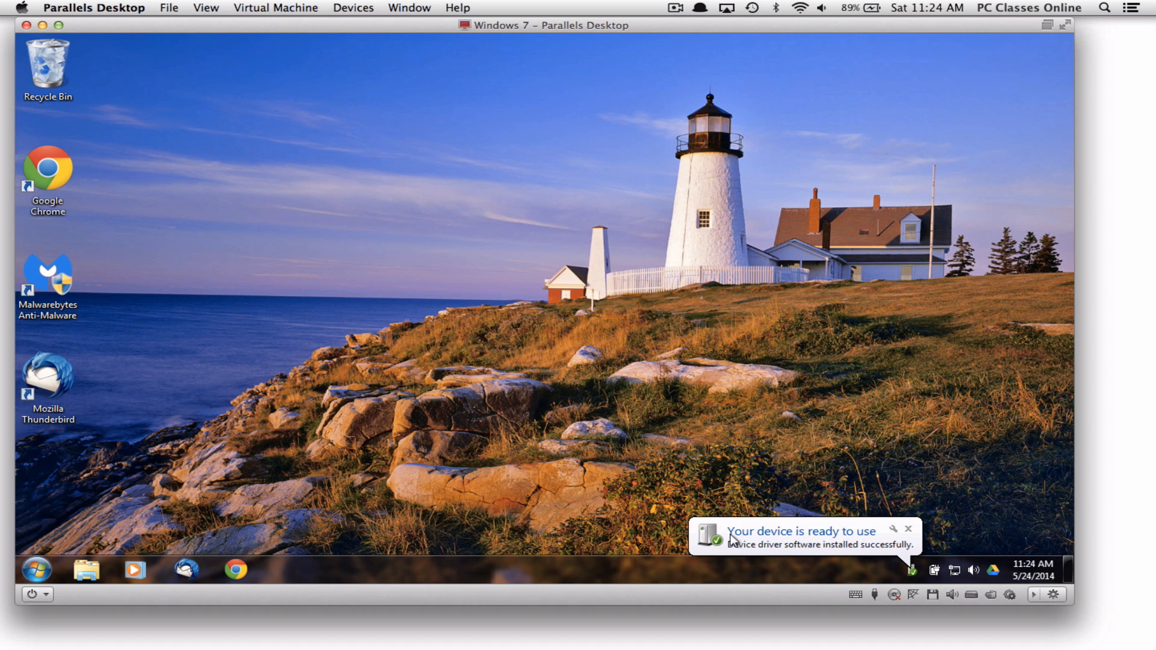
left_click(909, 529)
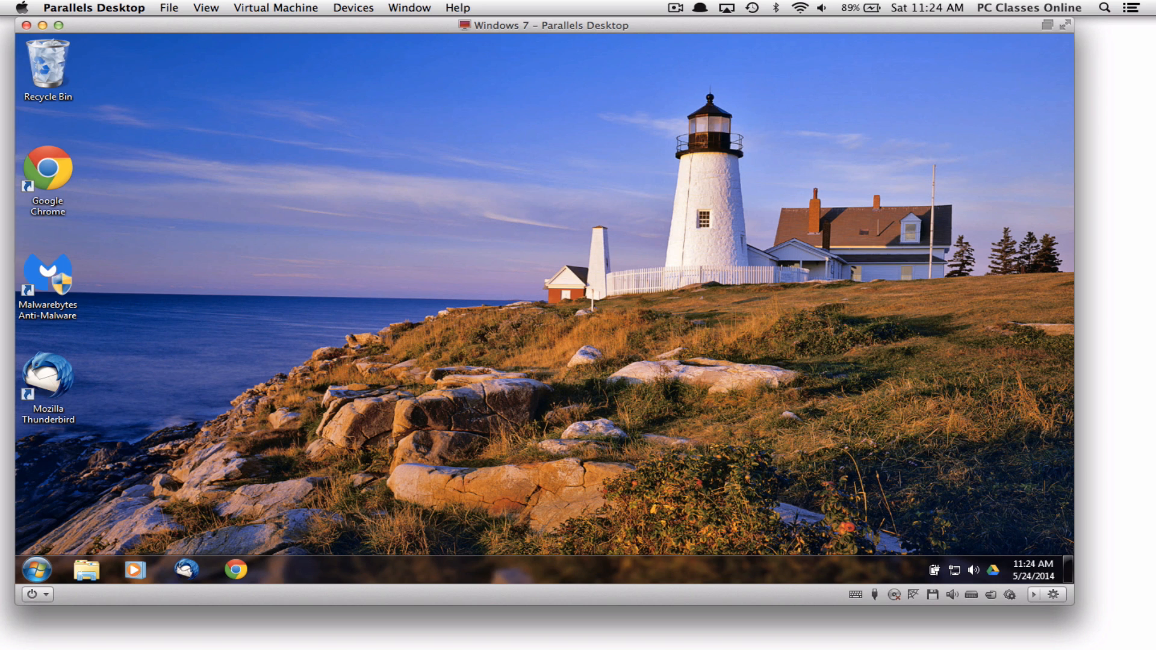
left_click(95, 6)
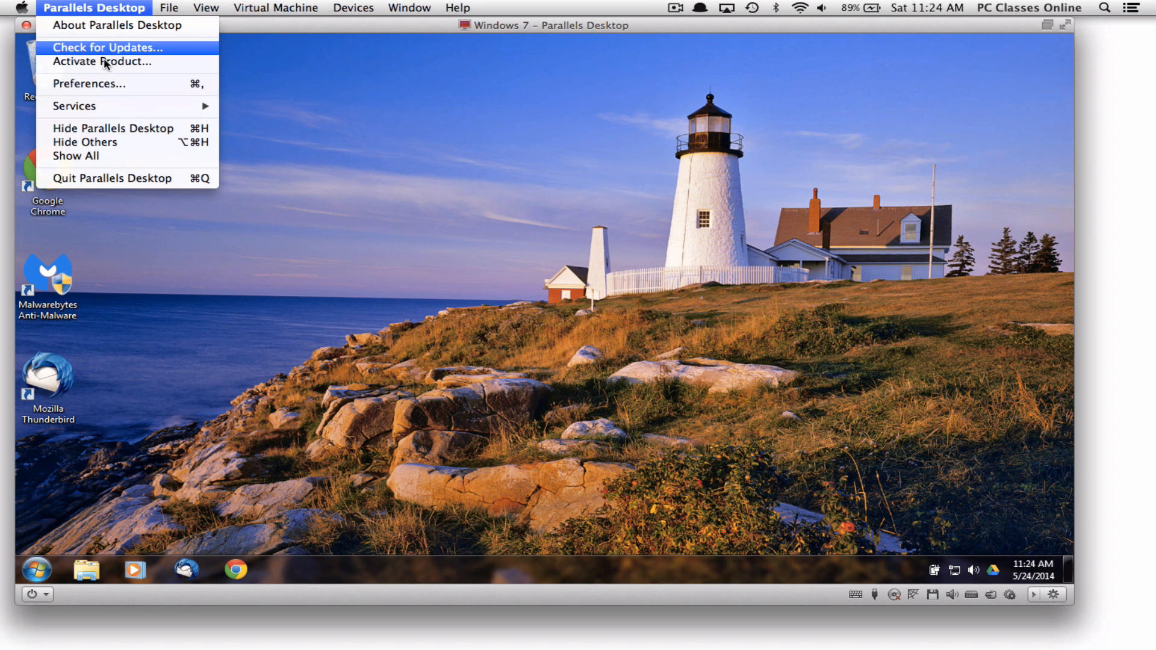
Reopen Preferences, review the Access settings, then switch to the Advanced pane
left_click(97, 84)
left_click(491, 125)
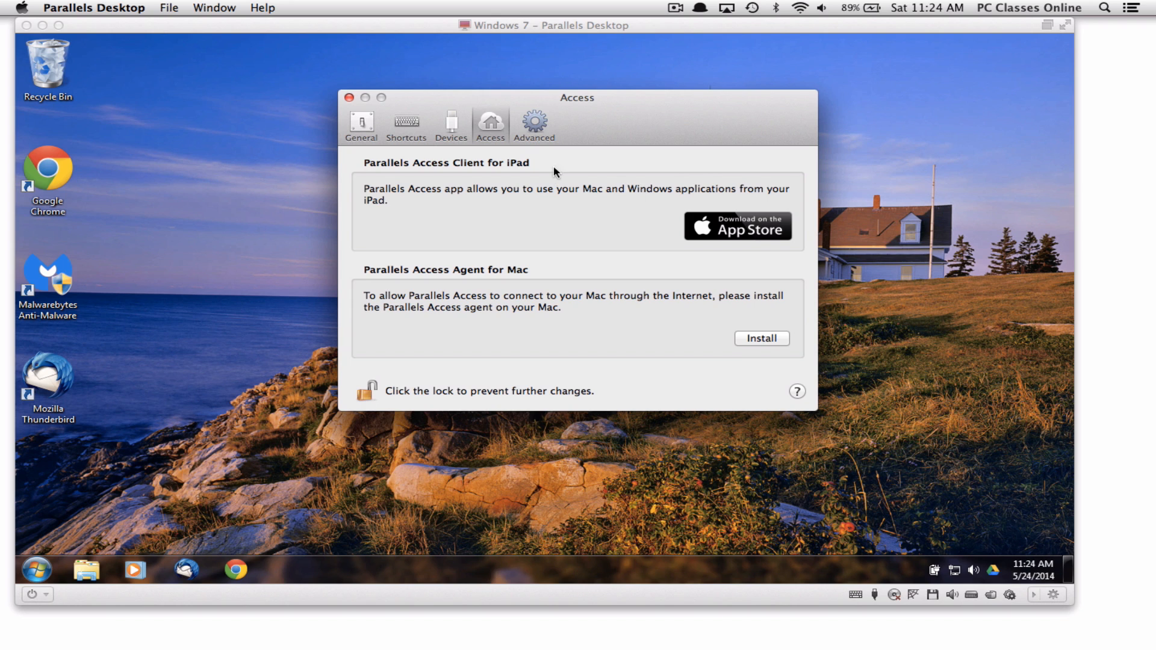
left_click(540, 133)
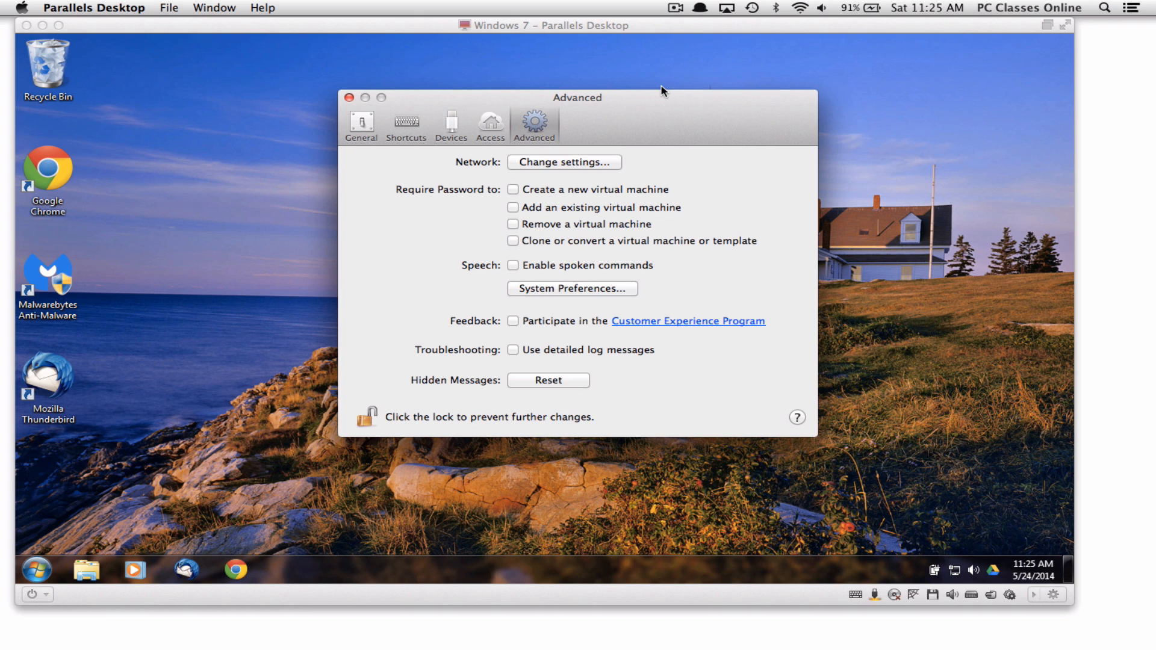
Close the Advanced preferences window to reveal the running Windows 7 desktop
left_click(349, 97)
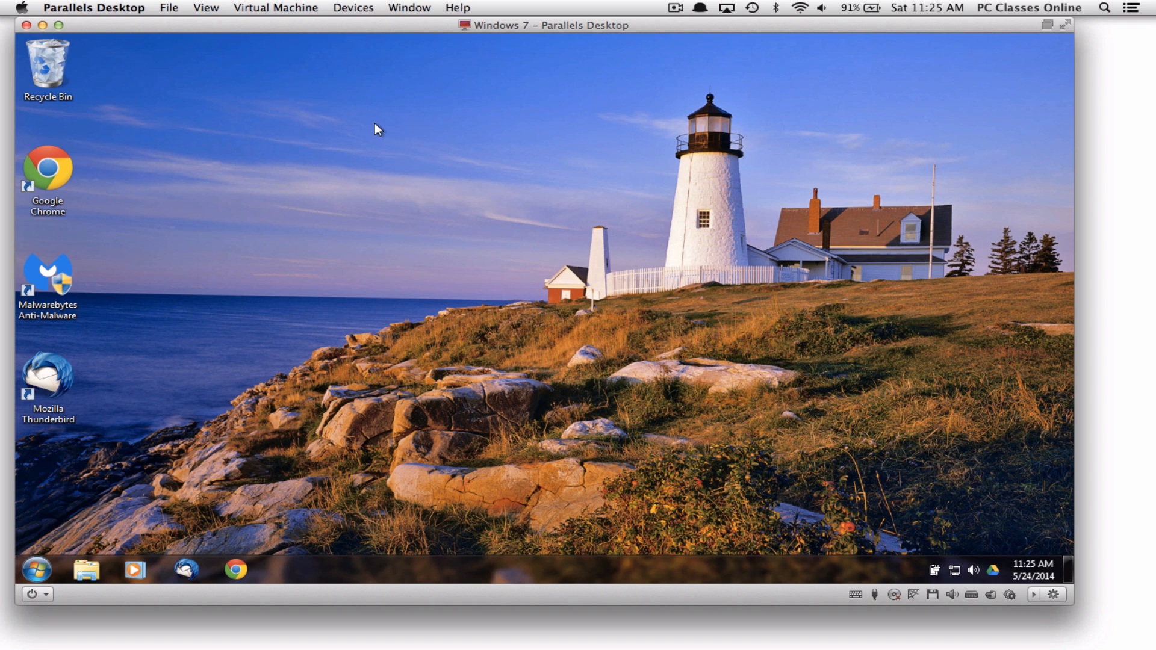
left_click(752, 7)
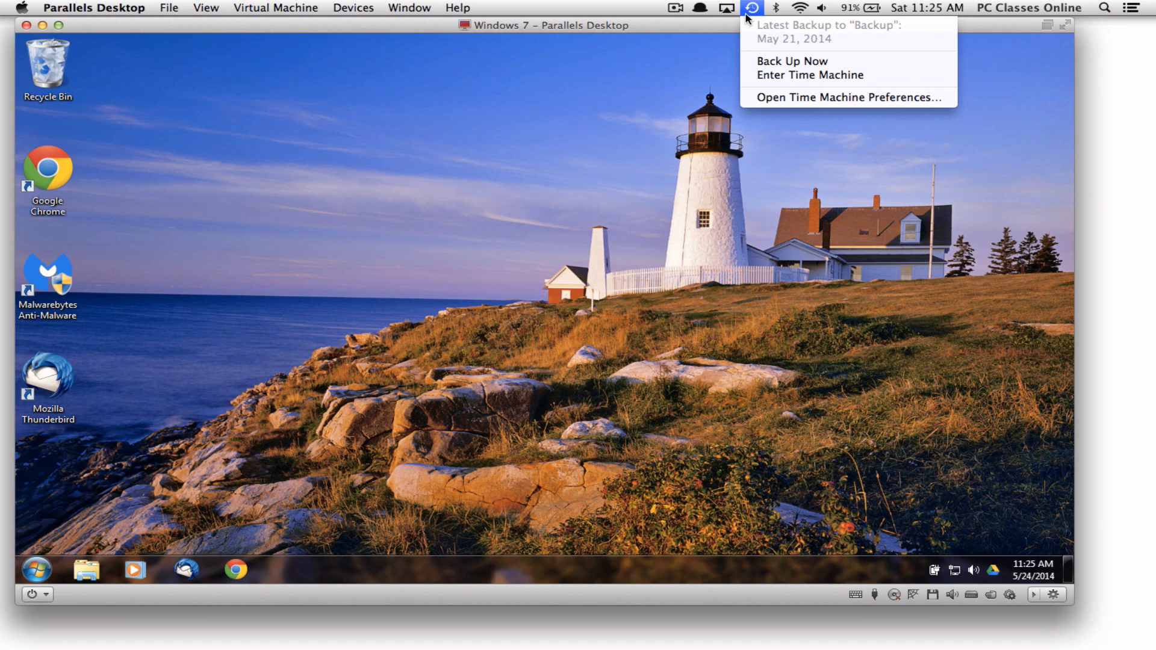
left_click(668, 140)
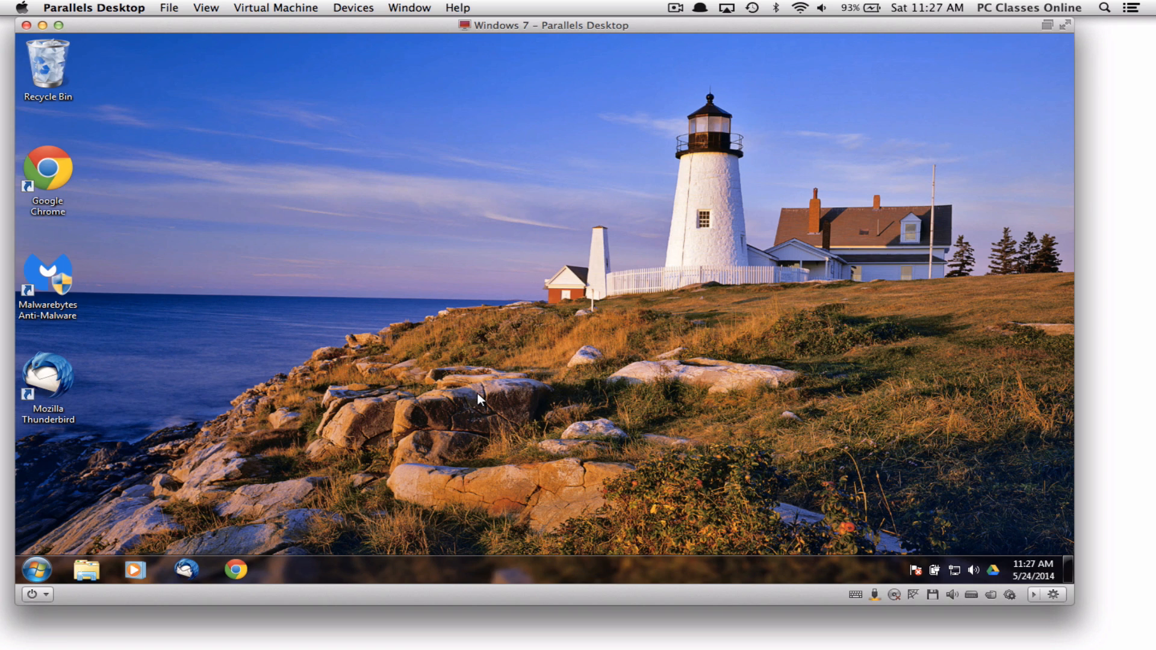
left_click(47, 277)
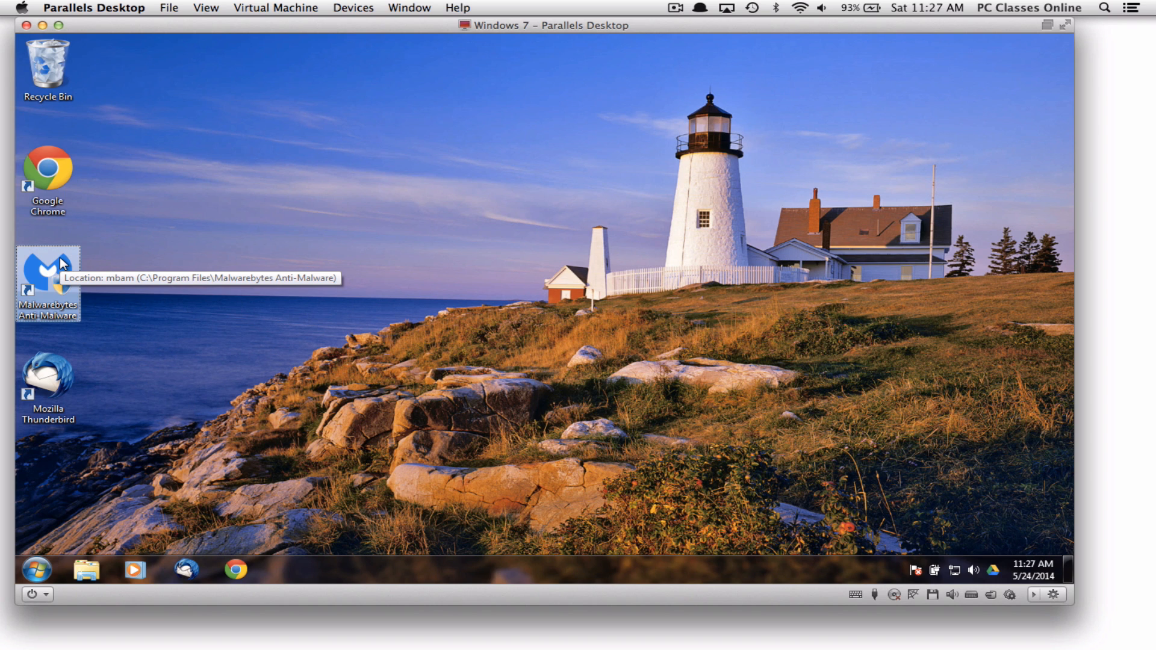
left_click(223, 242)
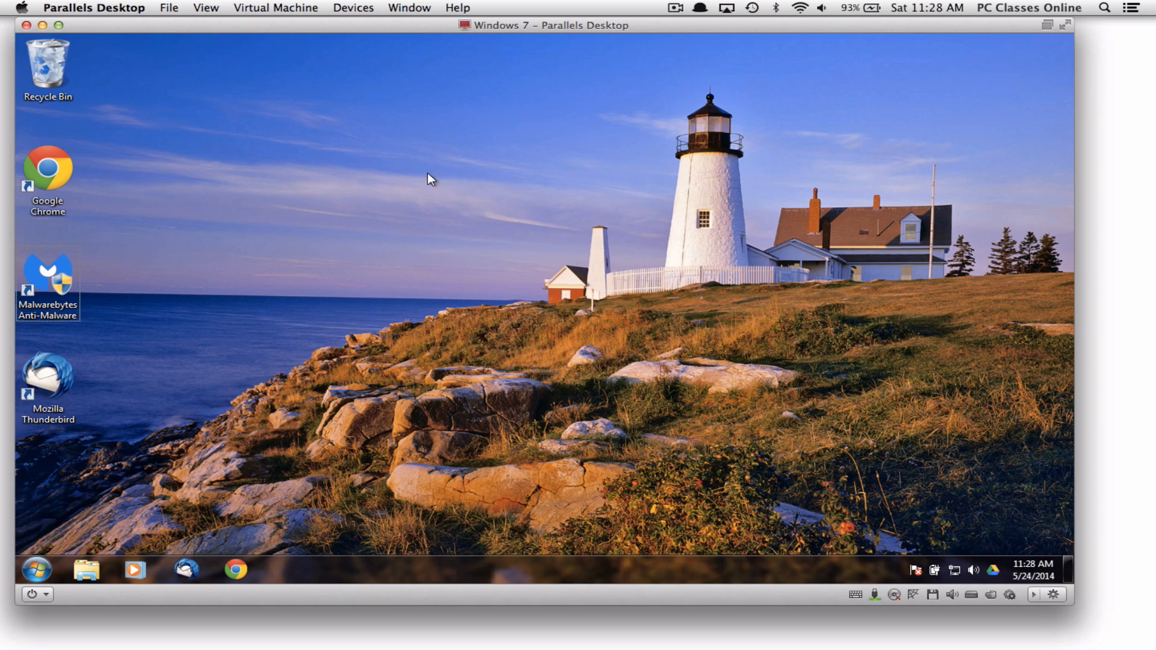
Nudge the Windows 7 window lower-right and open the Devices menu
left_click_drag(584, 54, 610, 43)
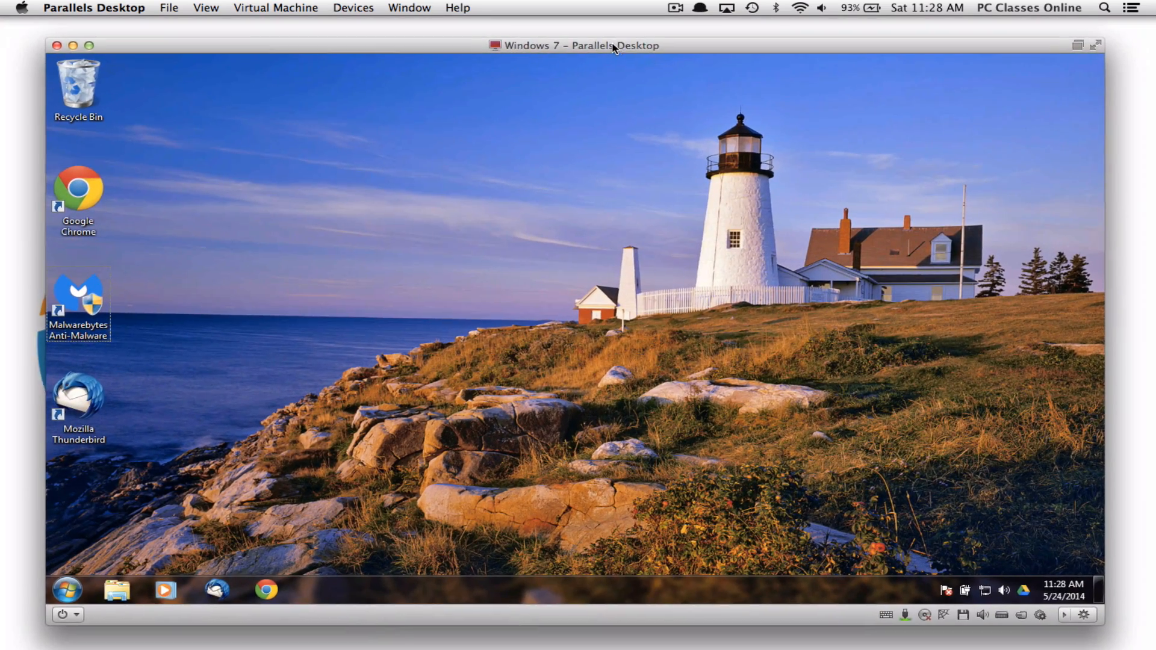
left_click(355, 9)
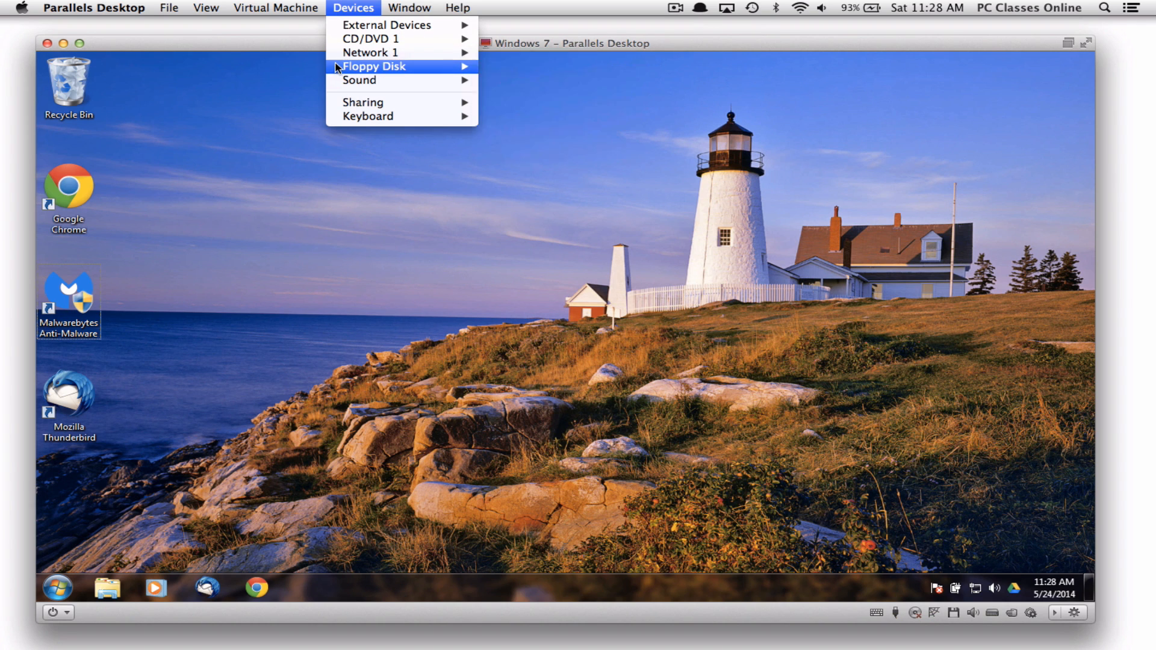
Look over the Sound input and output device lists, then the CD/DVD 1 options showing the Windows 7 ISO
mouse_move(336, 83)
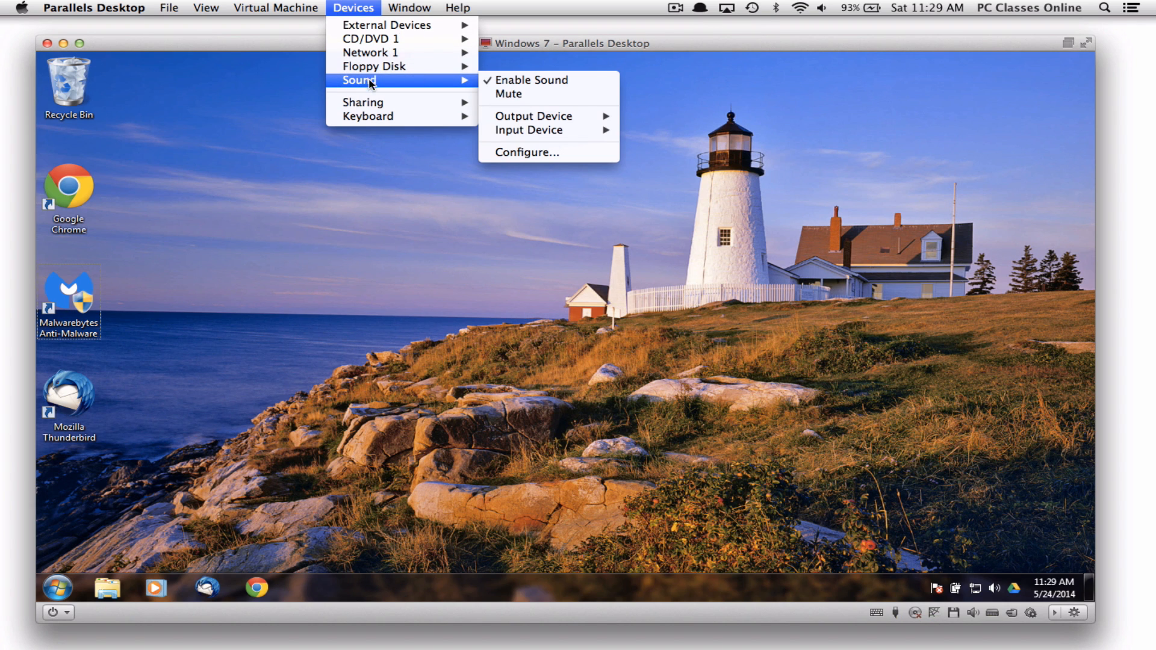
mouse_move(494, 134)
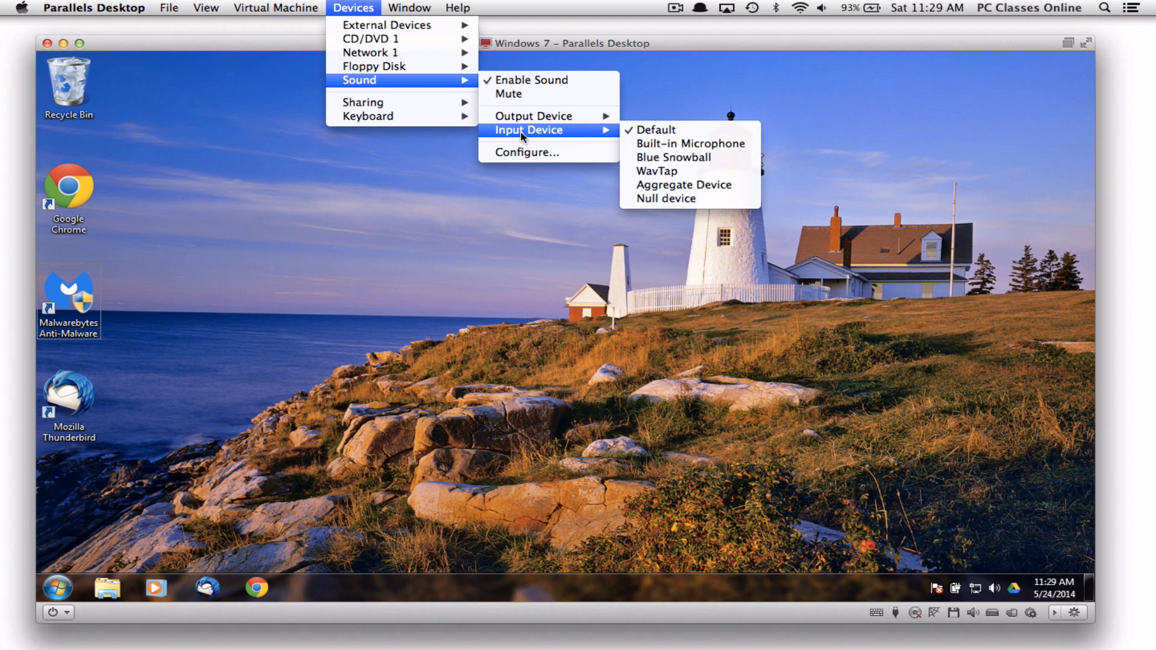
mouse_move(563, 117)
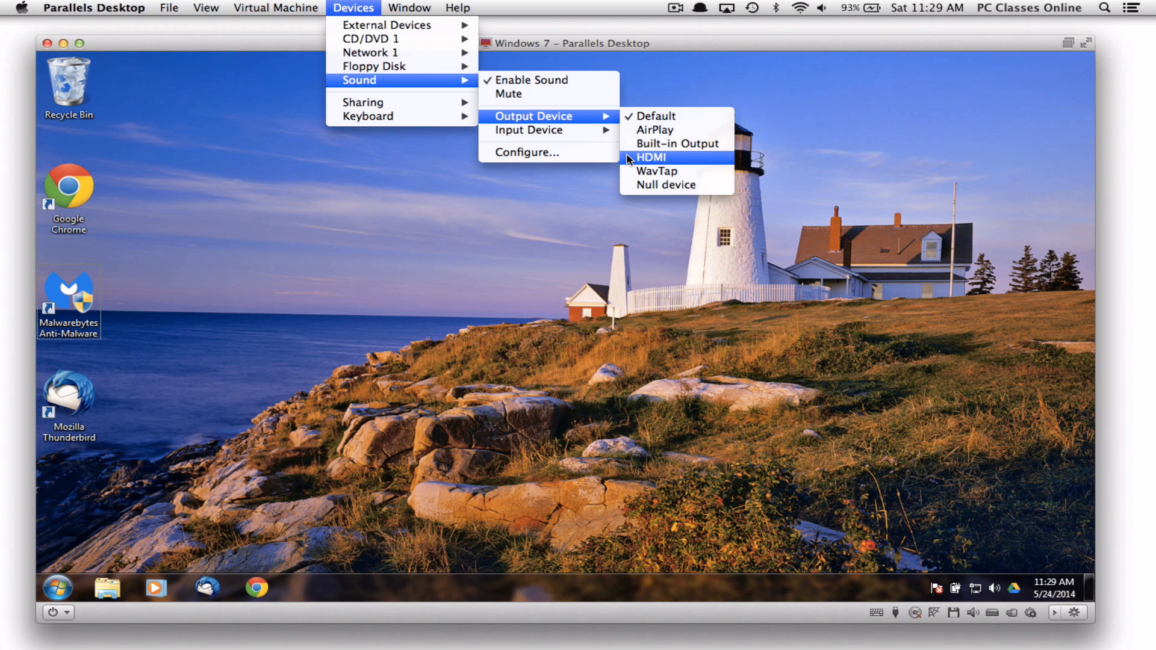
mouse_move(587, 131)
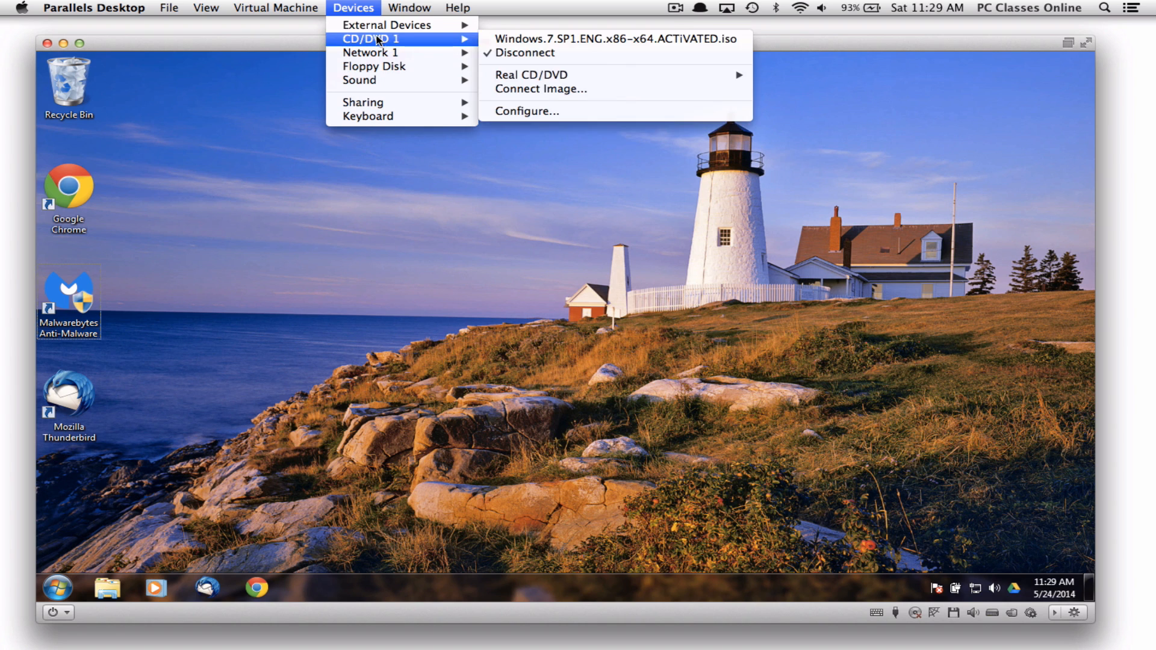
Show the Devices > Sound submenu with sound enabled
mouse_move(375, 29)
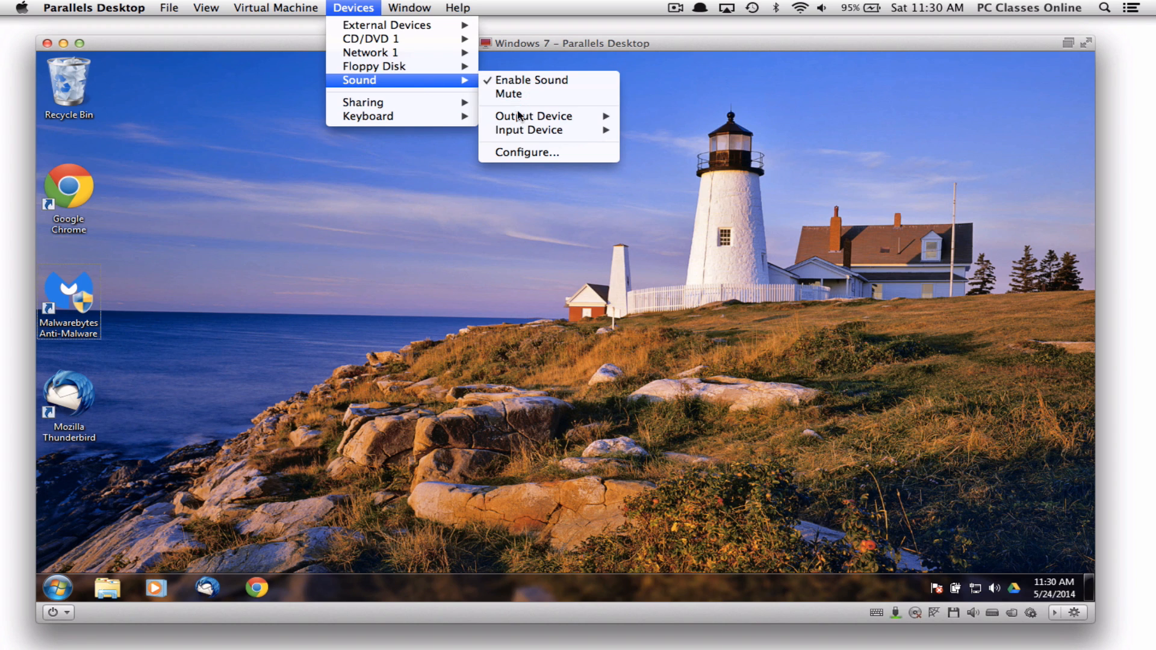
Check the Sound Output Device choices, then show the Devices > Sharing options
mouse_move(517, 116)
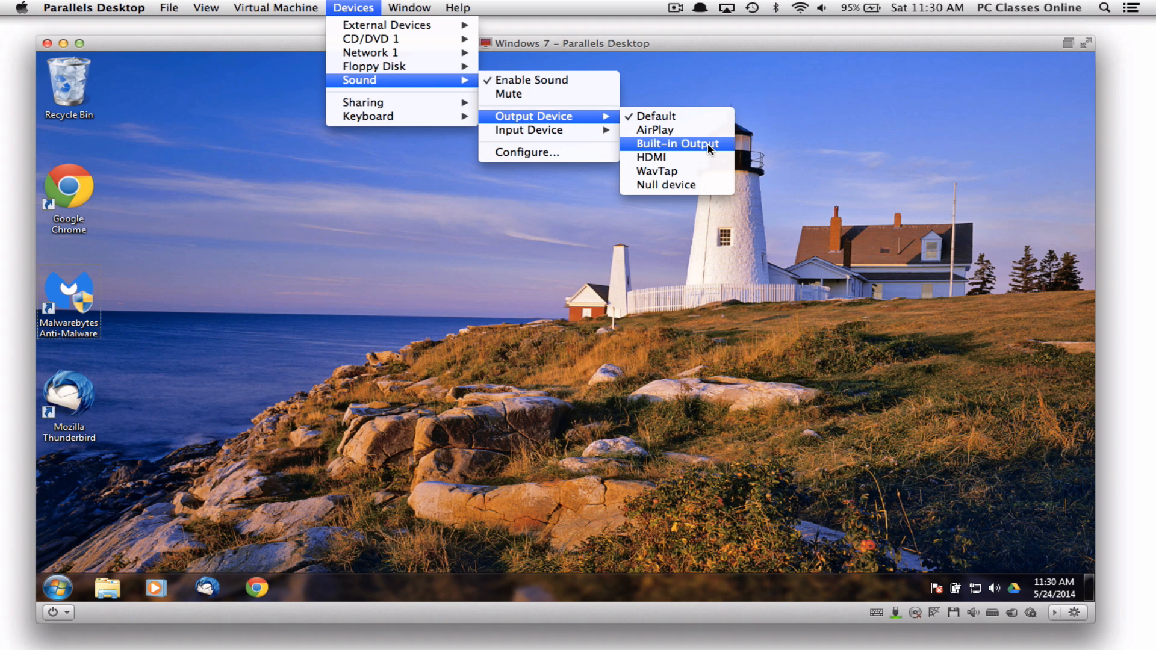
mouse_move(386, 104)
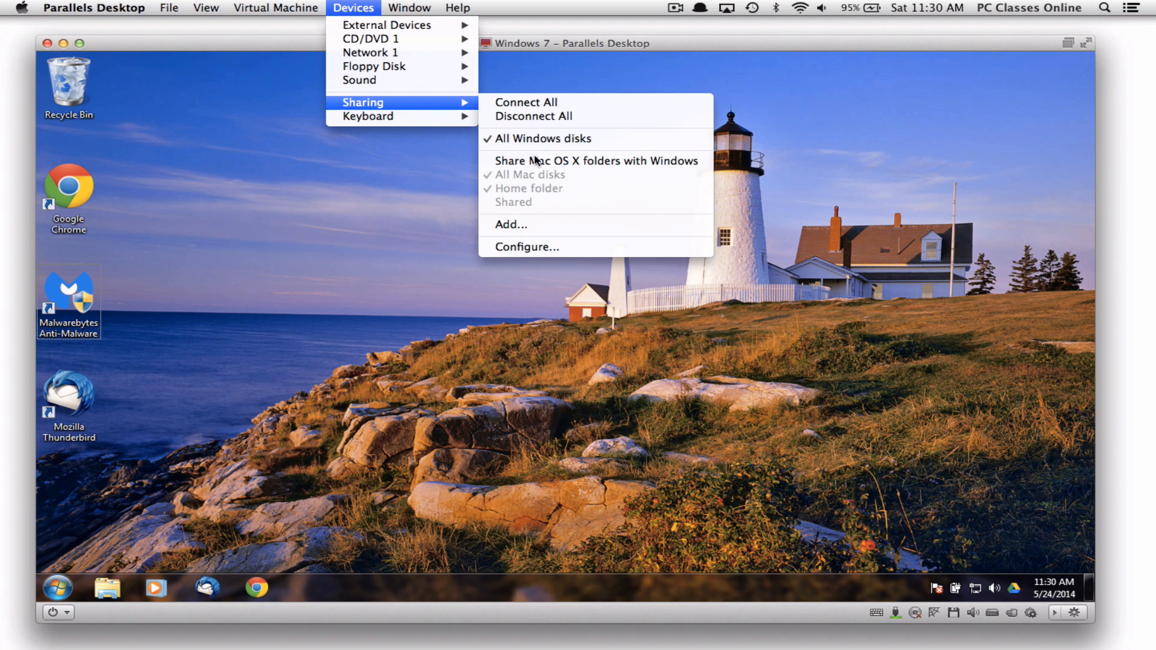
Show the Devices > Keyboard list of combinations like Ctrl+Alt+Delete and F8–F12
mouse_move(444, 121)
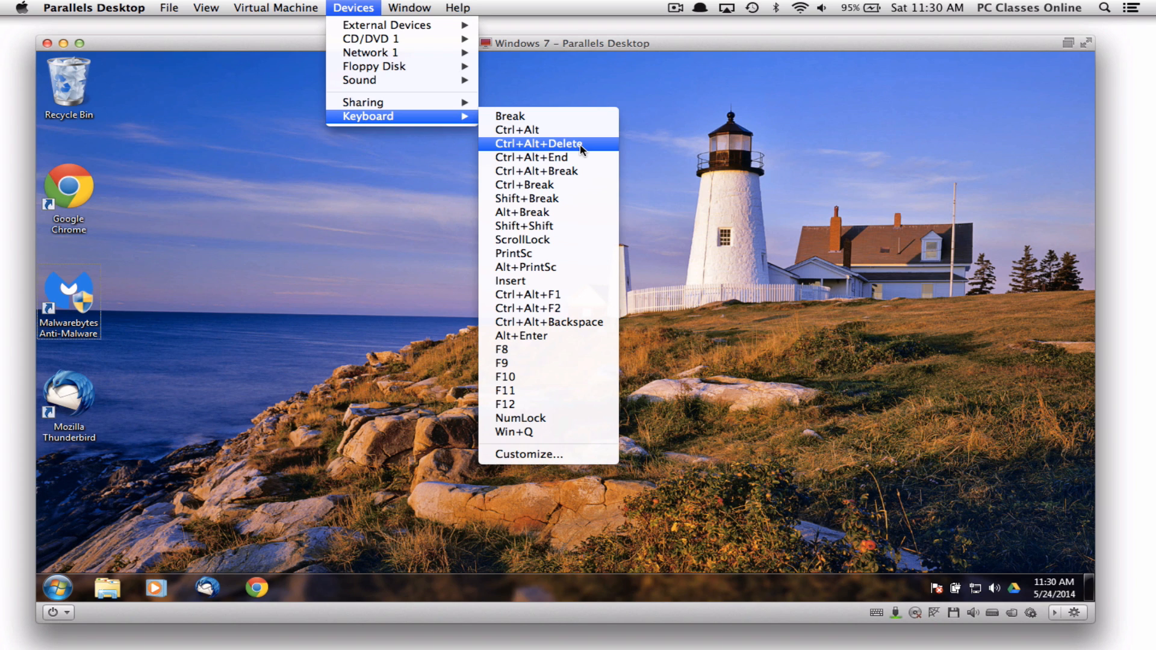
Dismiss the Keyboard submenu without sending any key combination
left_click(393, 216)
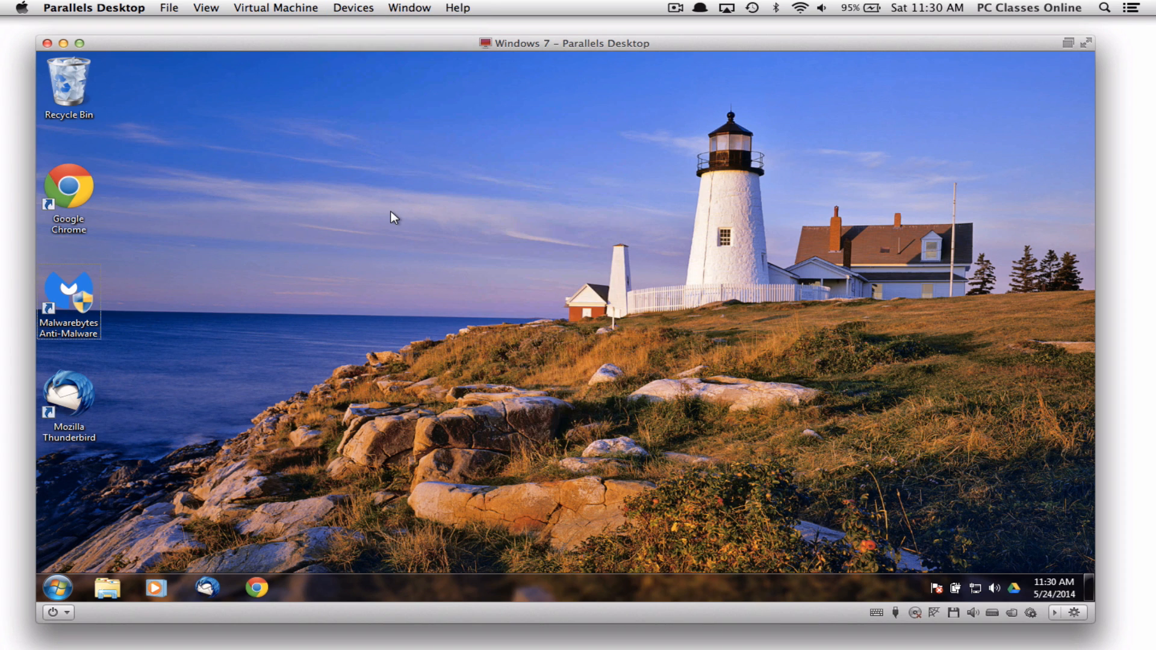
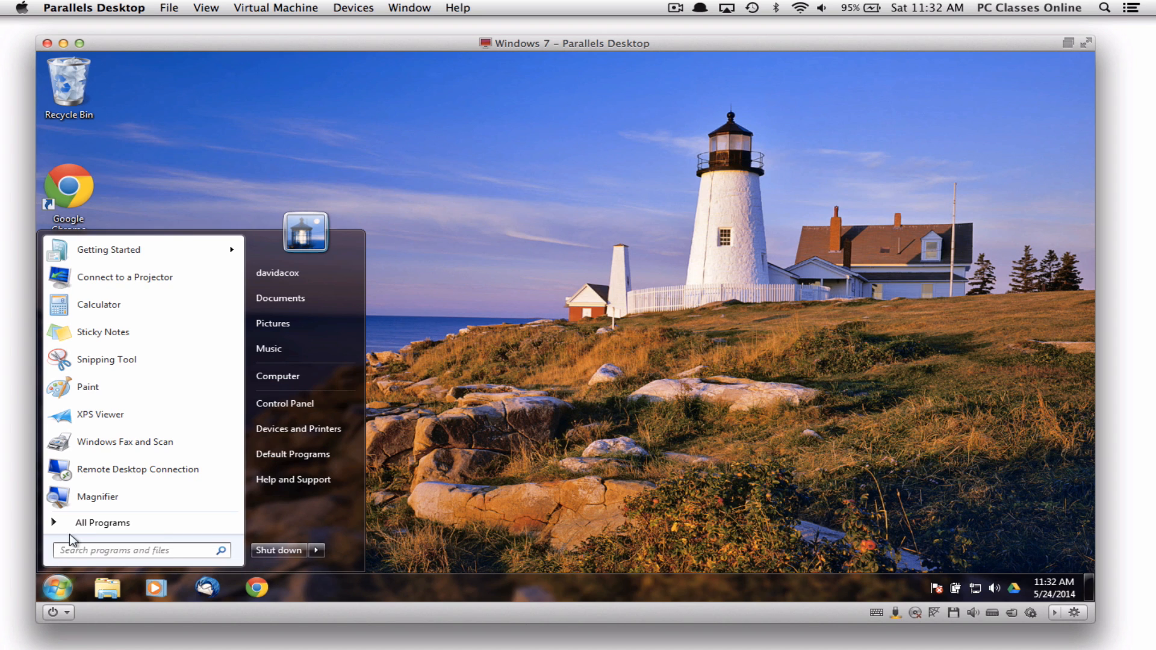
Launch Dropbox from the Start menu's All Programs > Dropbox folder in Windows 7
left_click(81, 521)
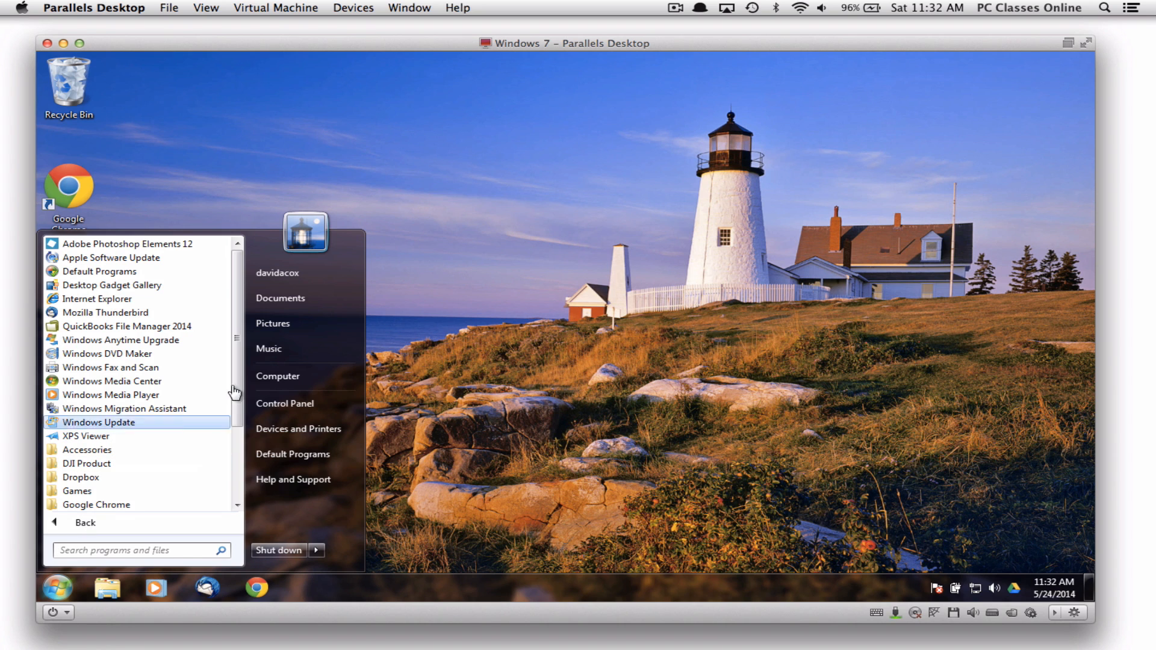
left_click(120, 476)
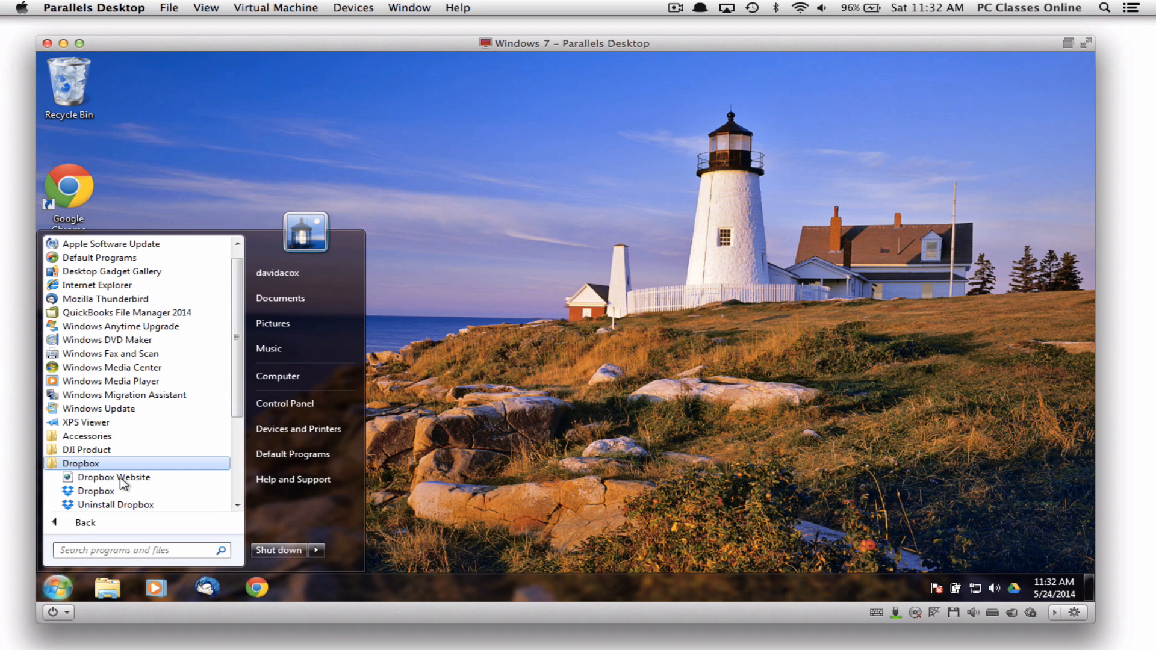
left_click(96, 489)
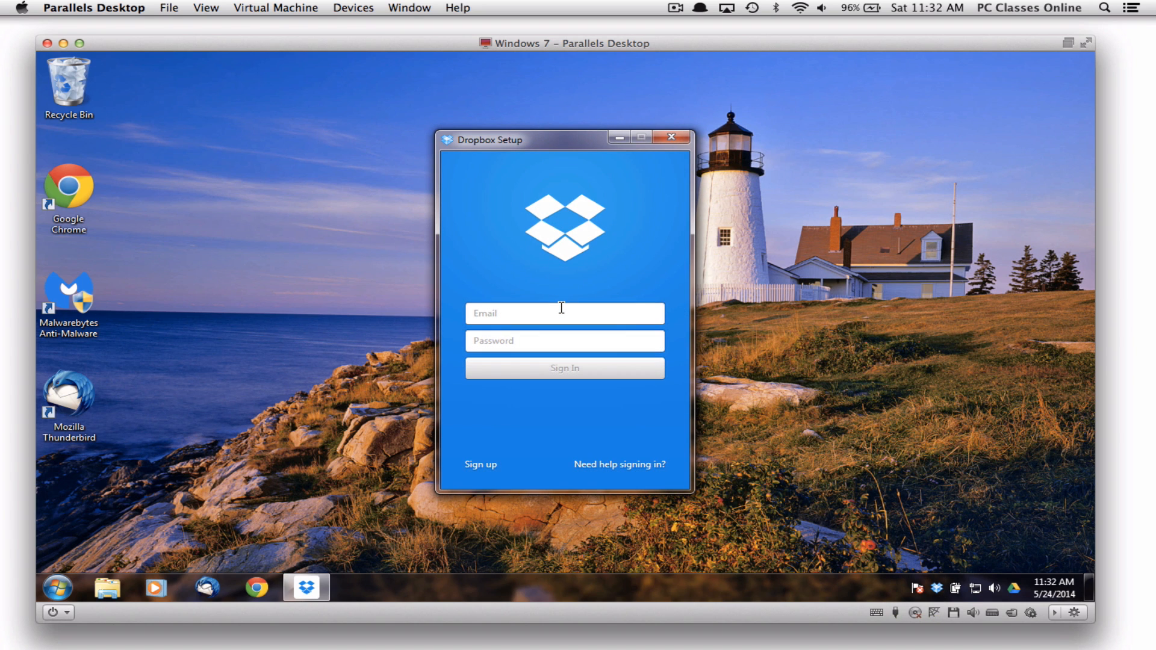
Sign in to Dropbox with the account e-mail and password, retyping the rejected password
key("Tab")
type("•")
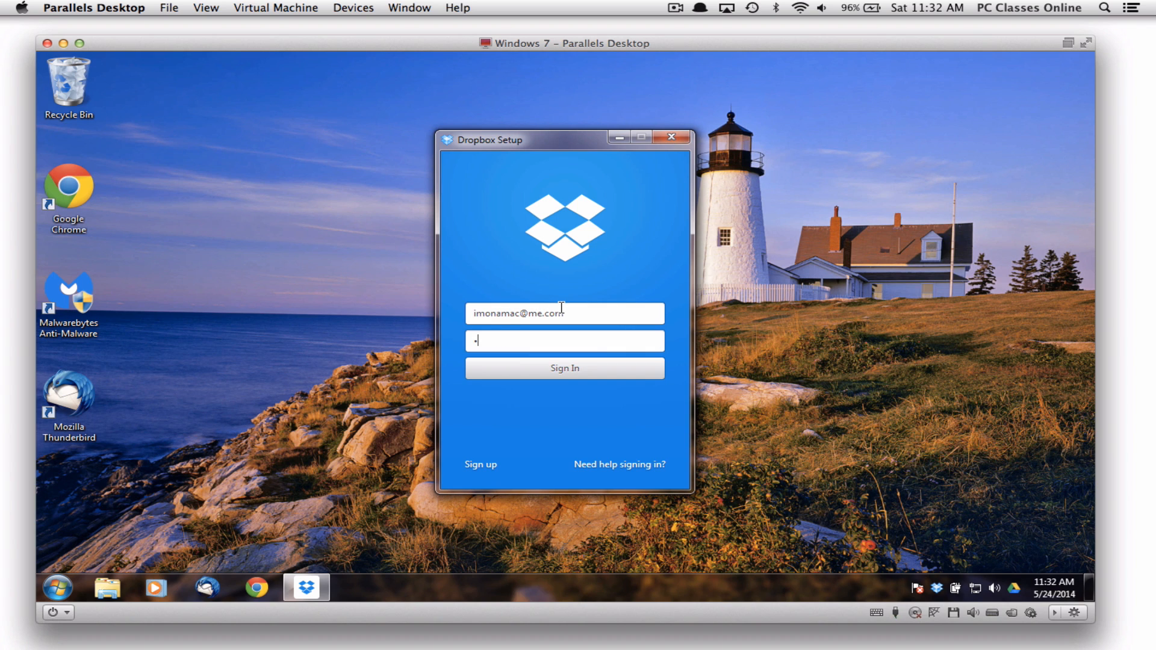
type("•")
key("BackSpace")
key("BackSpace")
type("•••••••••")
key("Return")
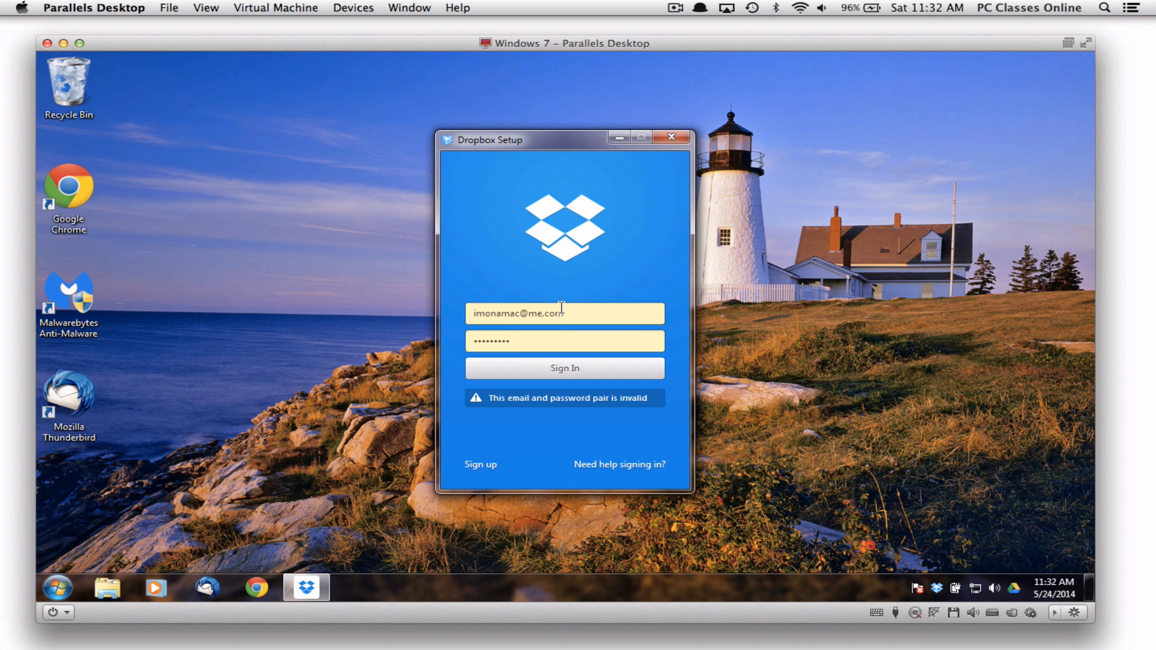
double_click(552, 336)
type("••••••••")
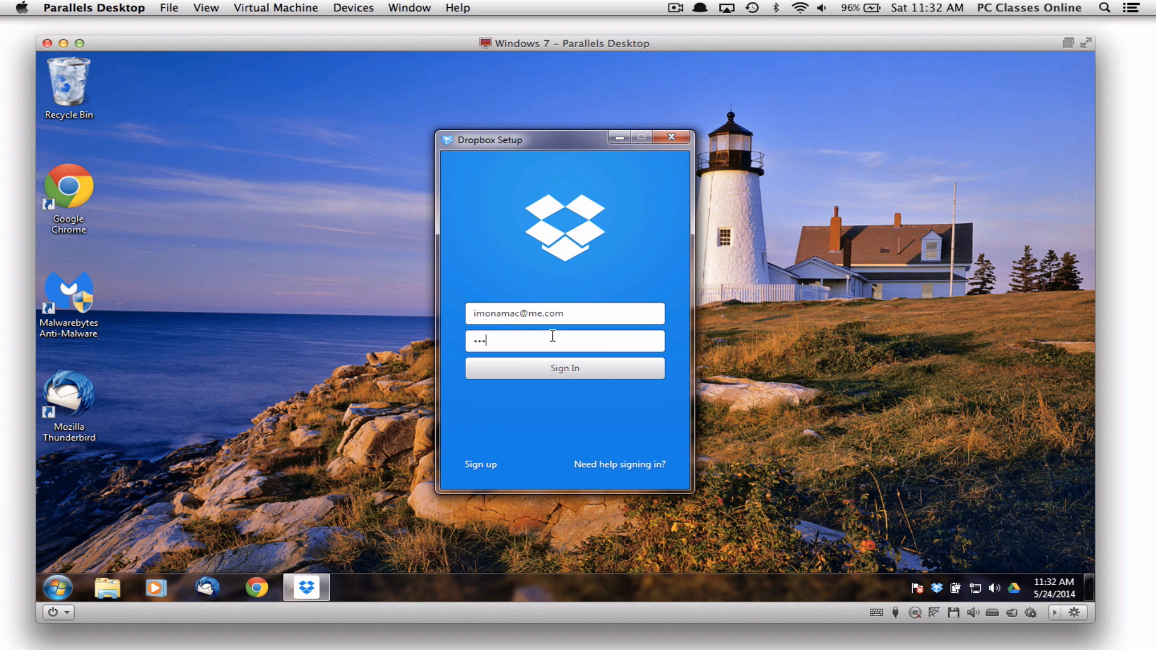
key("Return")
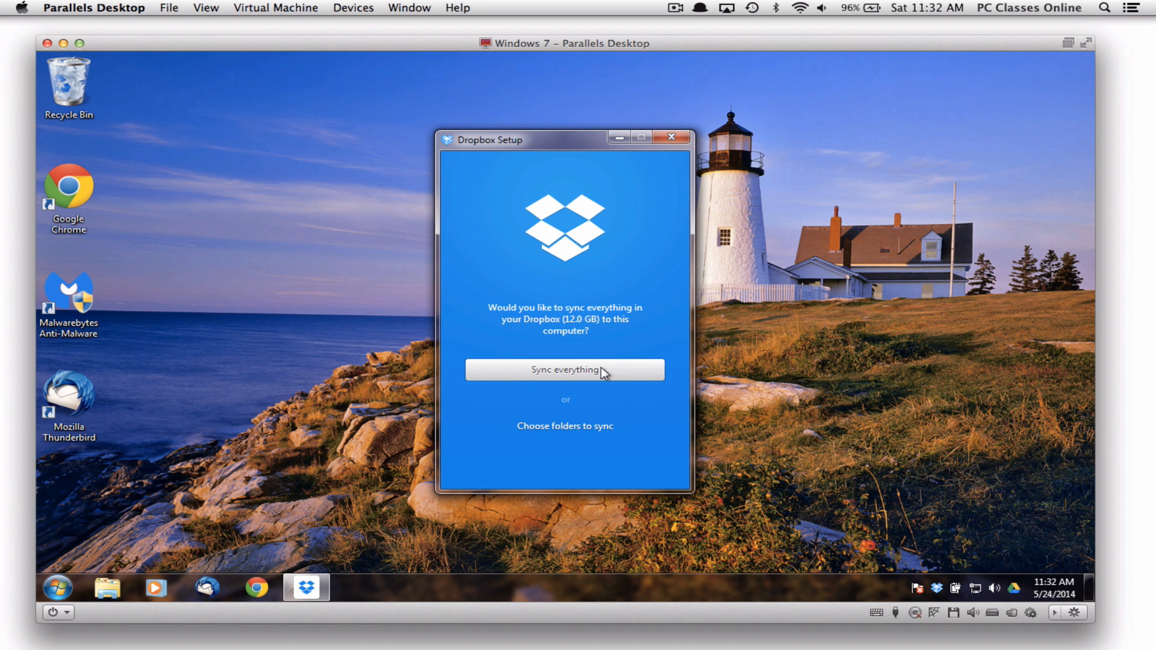
Choose to sync everything and open the Dropbox folder, letting Dropbox rename the old folder
left_click(564, 426)
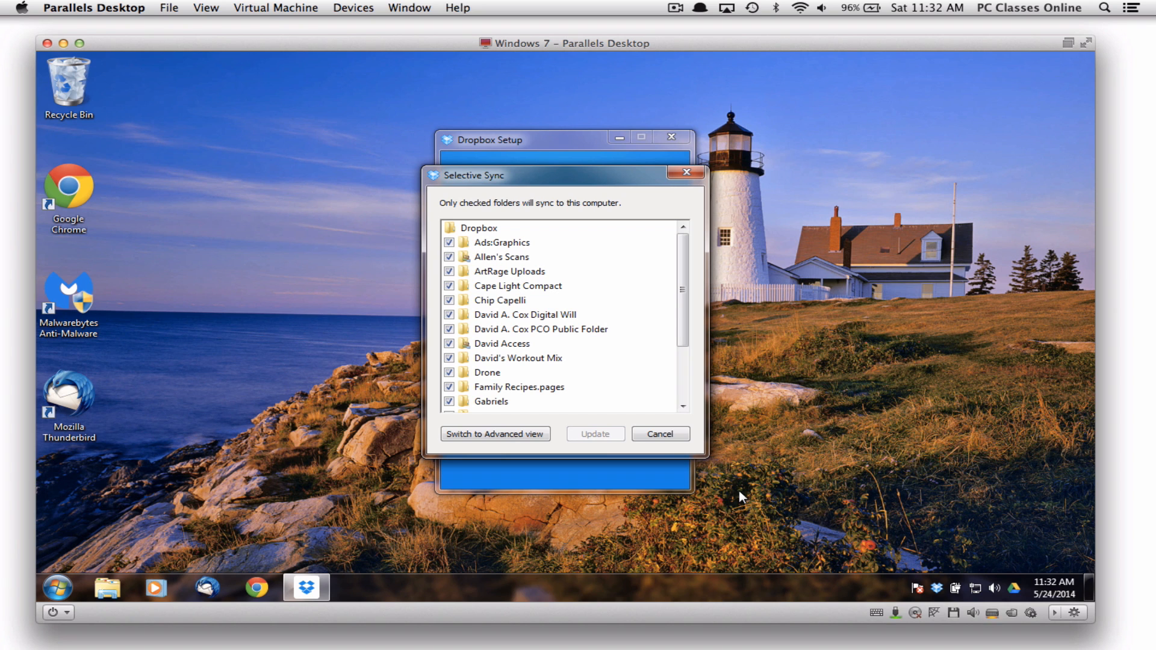
left_click(657, 435)
left_click(572, 373)
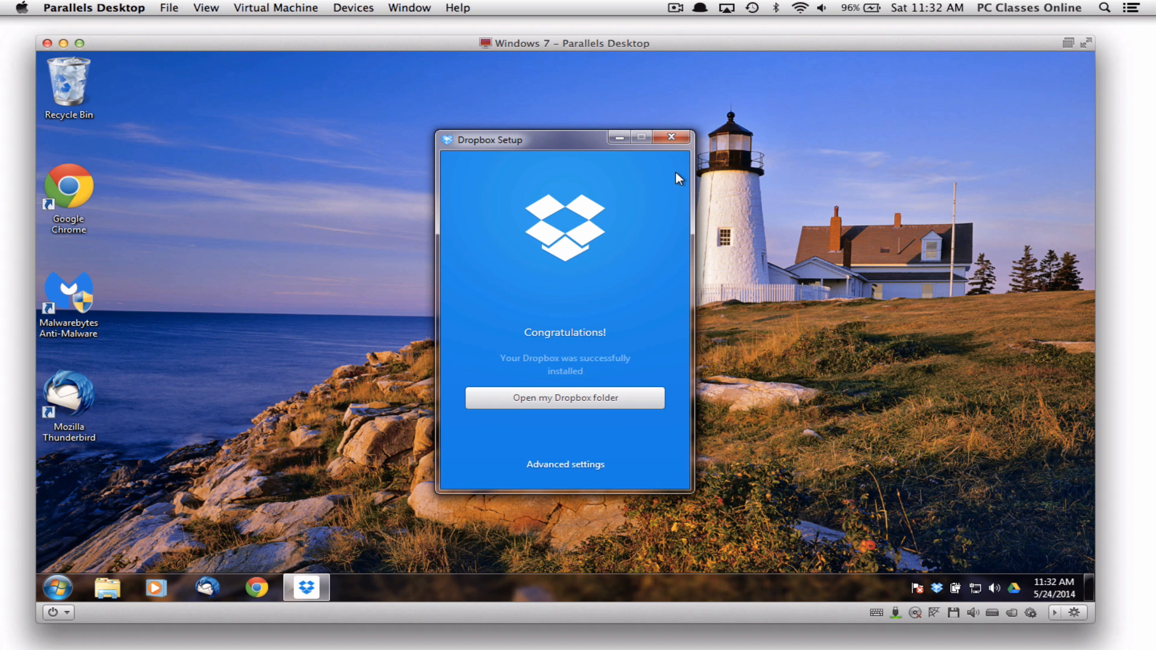
left_click(599, 400)
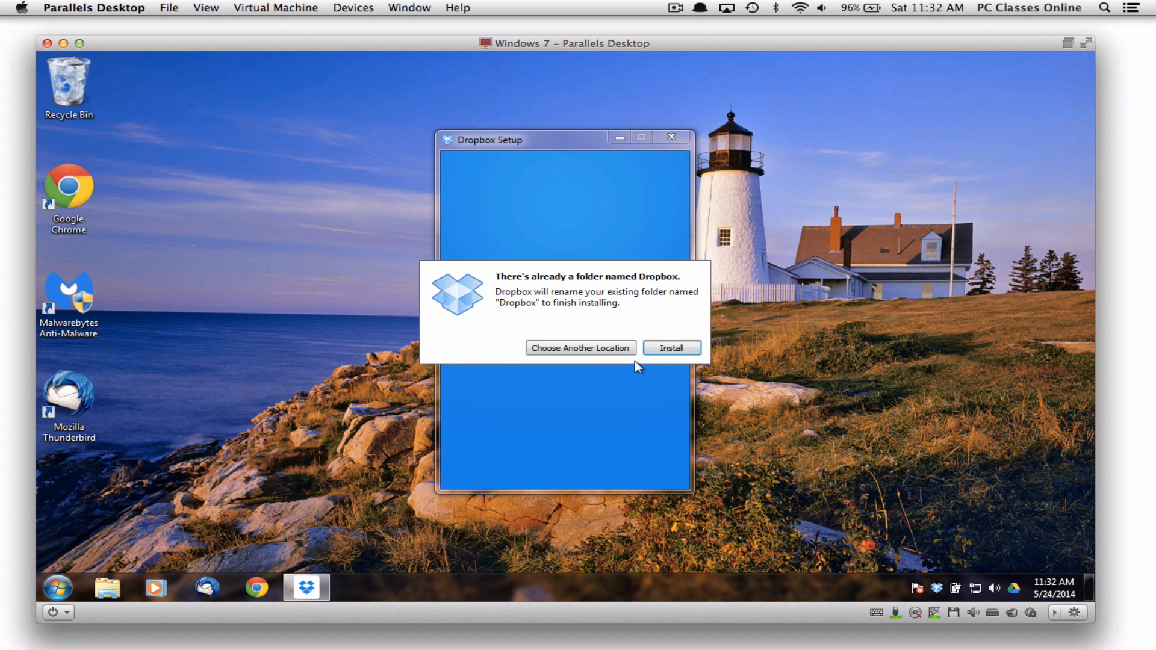
left_click(670, 348)
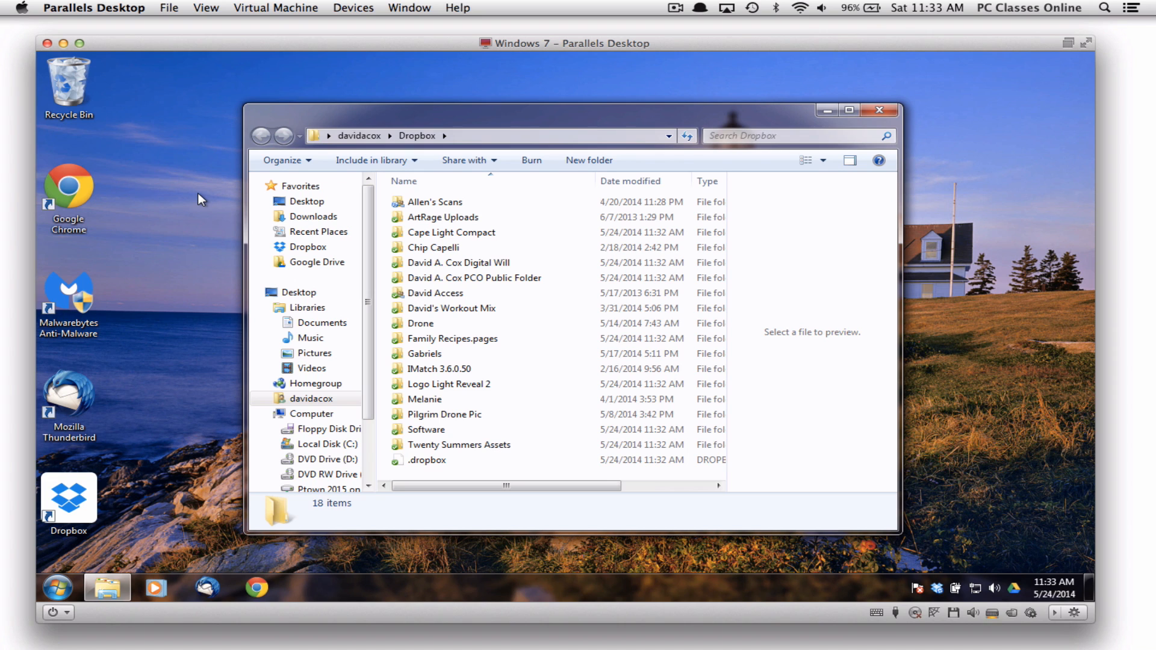
Show the Documents library from the Explorer navigation pane
left_click(311, 324)
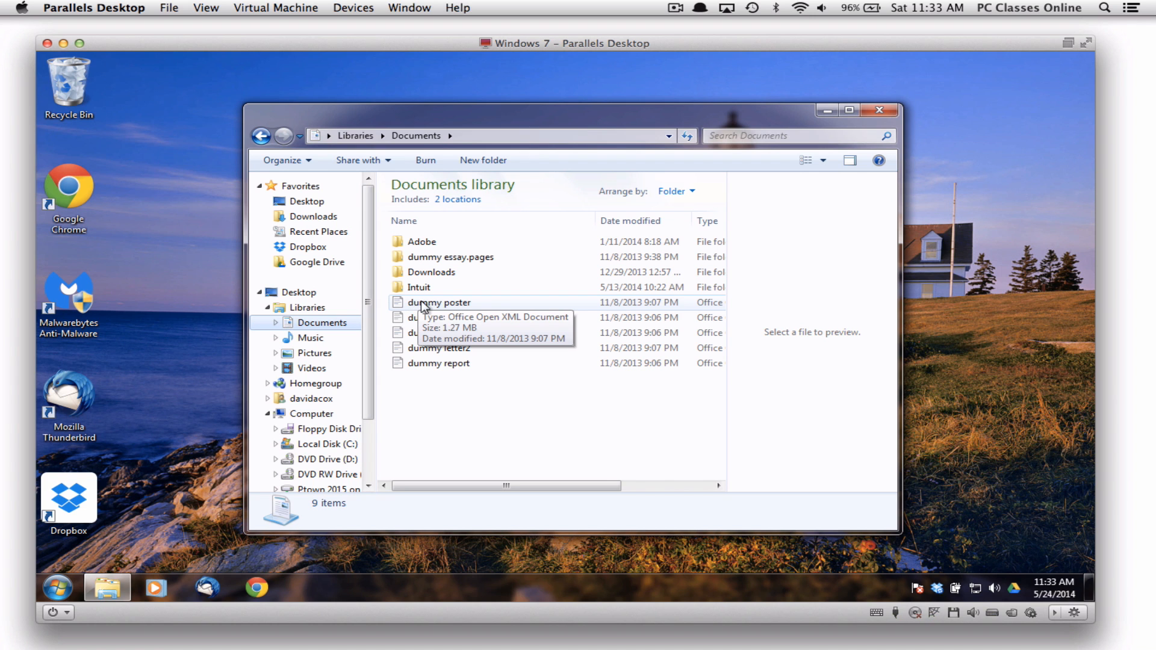
Drag dummy poster onto the Mac desktop as dummy poster.docx, allowing Windows access to Mac files
left_click_drag(377, 44, 573, 33)
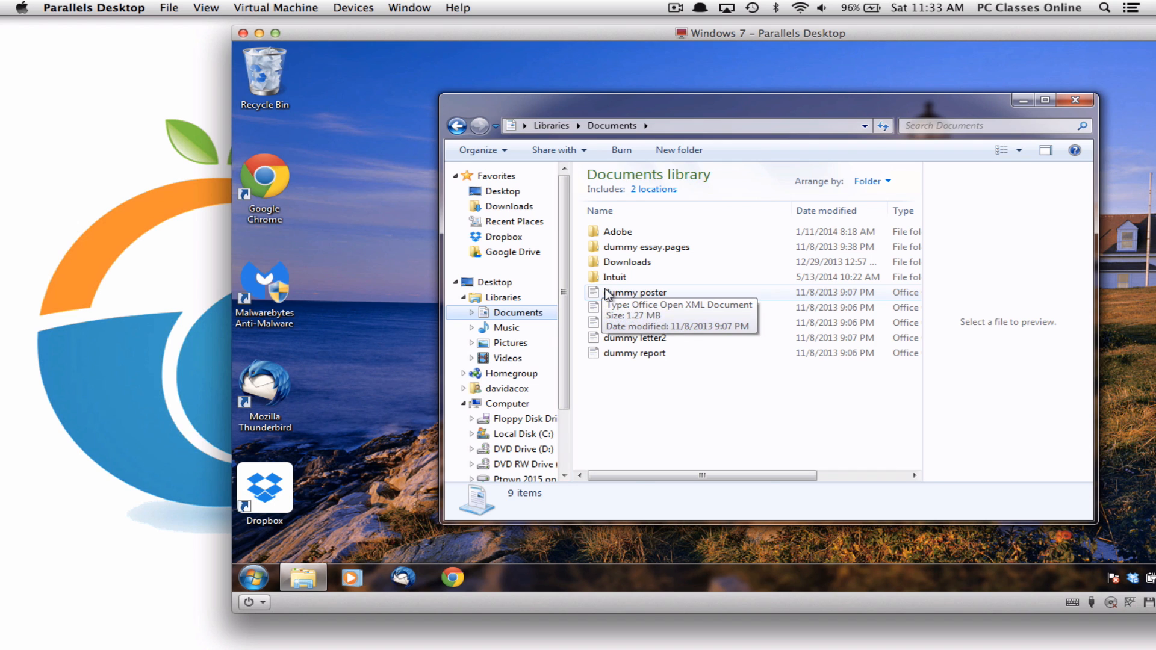
left_click_drag(608, 292, 98, 274)
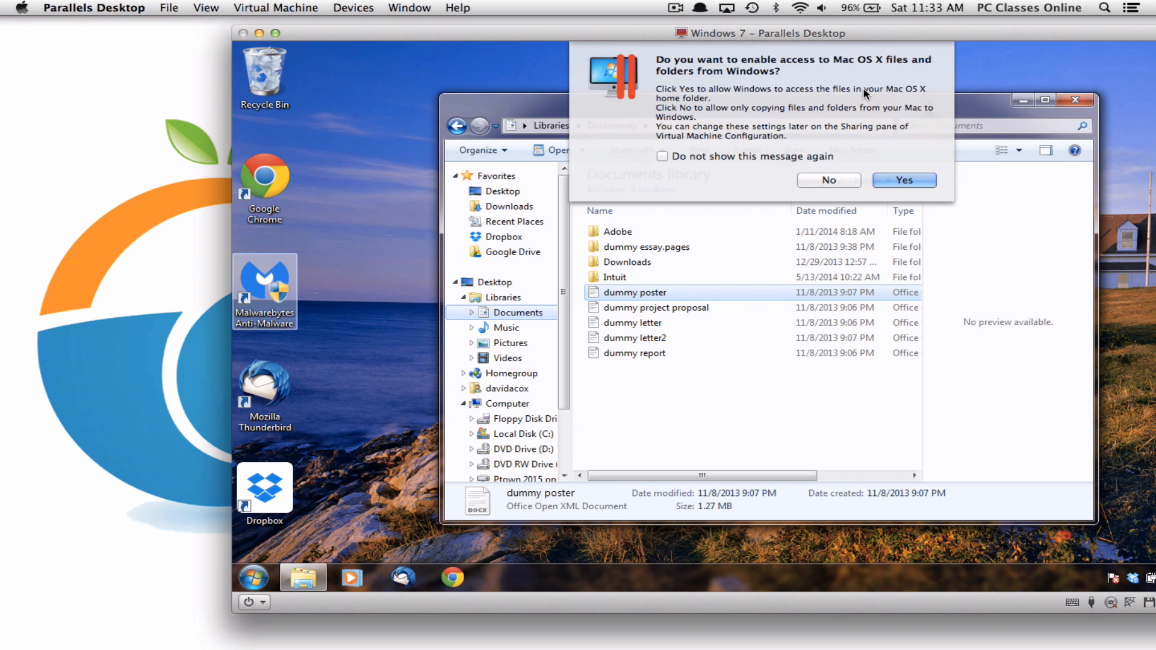
left_click(909, 180)
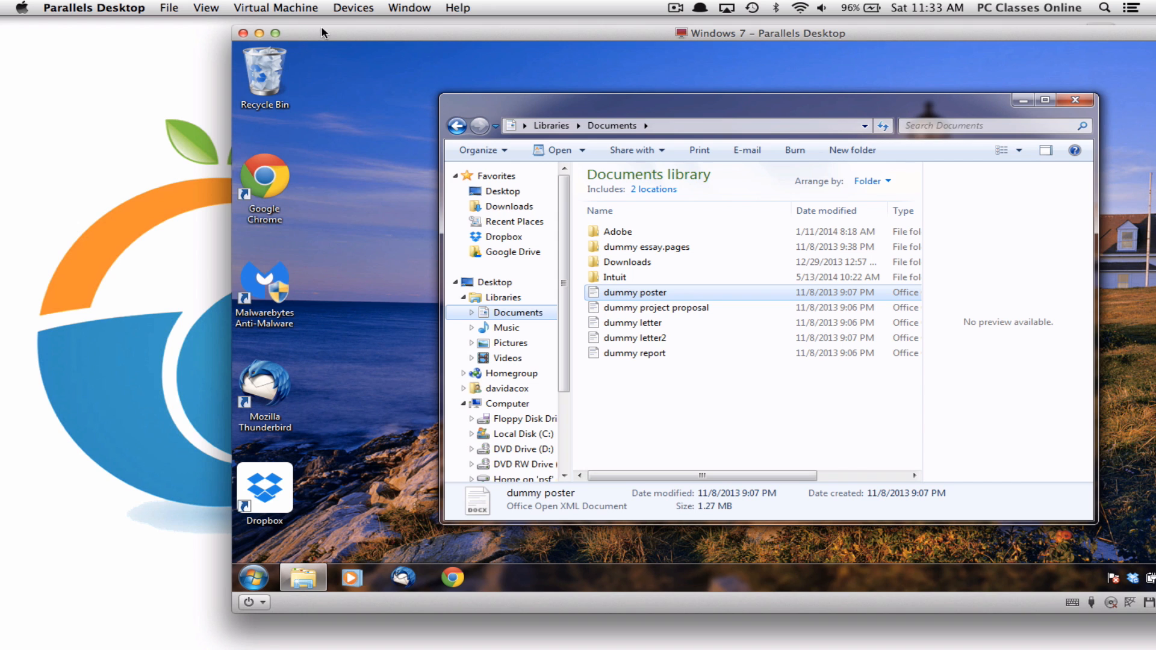
left_click_drag(347, 34, 89, 32)
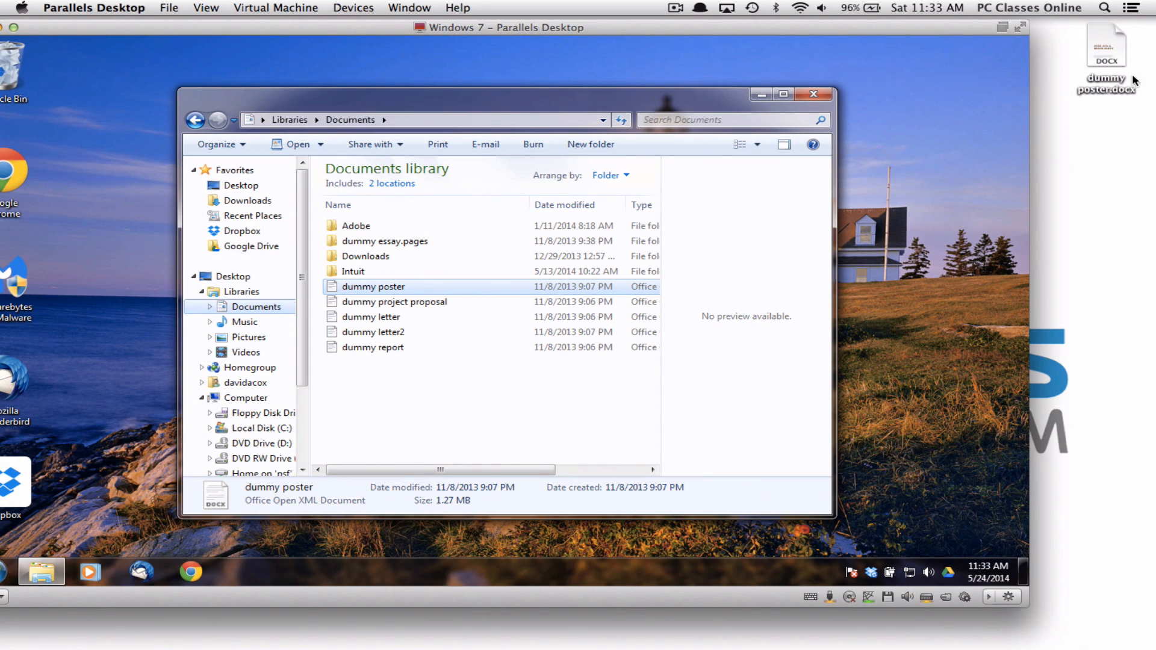
left_click_drag(1107, 51, 1088, 182)
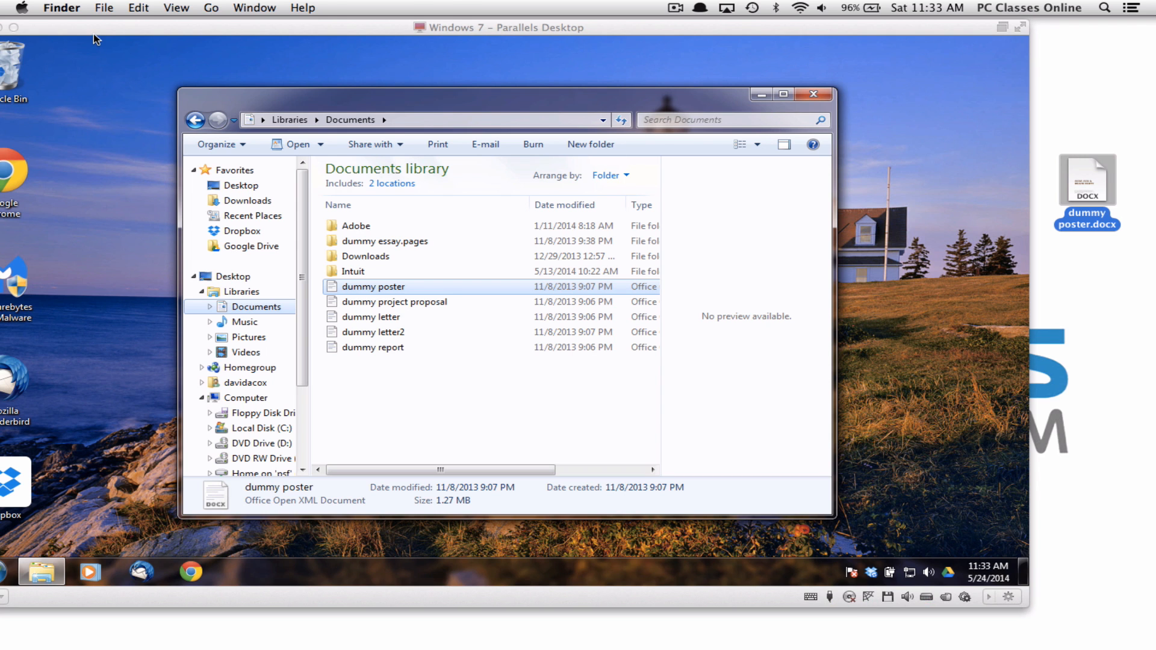
left_click_drag(95, 36, 198, 36)
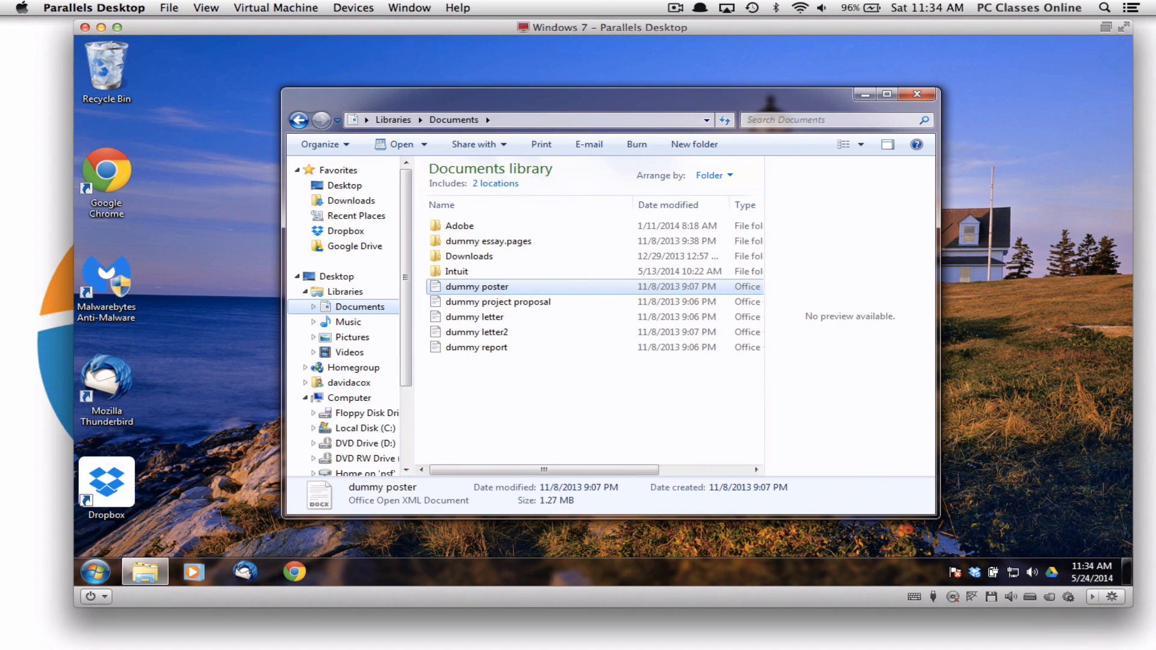
key("super+Tab")
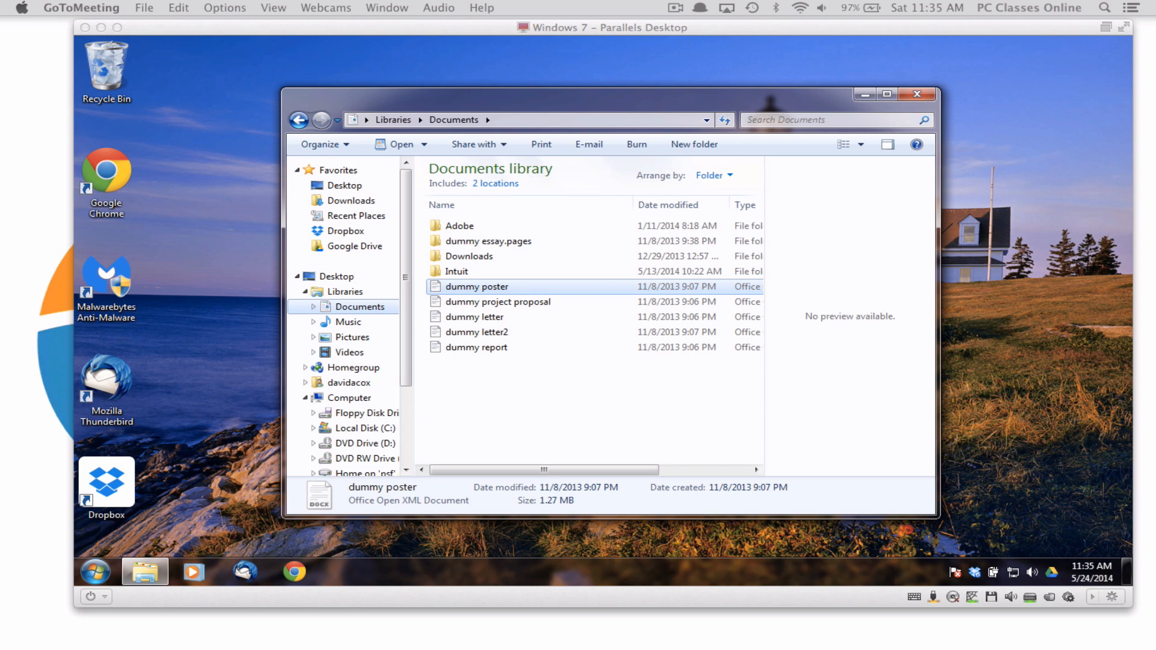
left_click(197, 47)
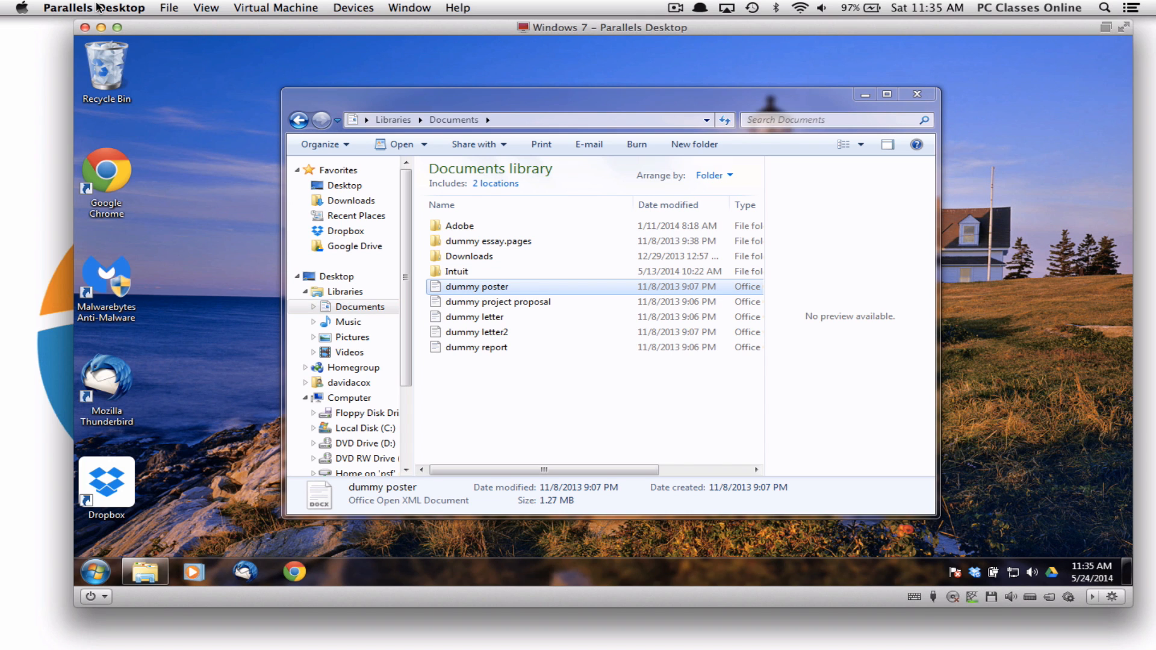
Review the Windows 7 configuration's Security, Hardware and Options tabs, then close it
left_click(353, 7)
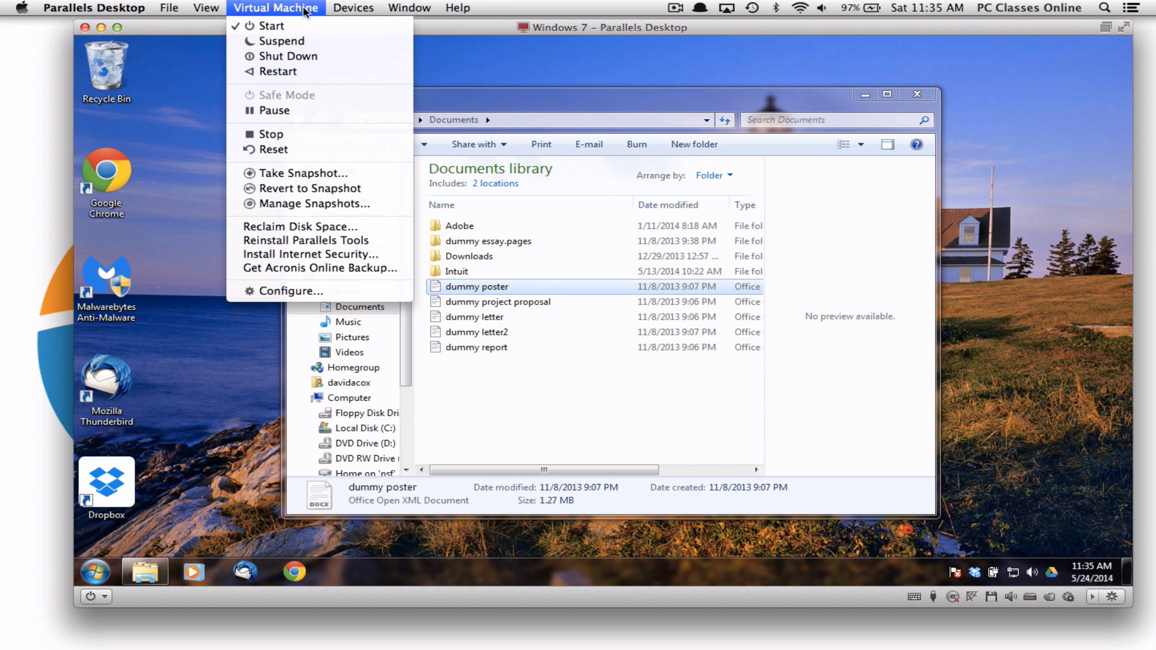
left_click(280, 293)
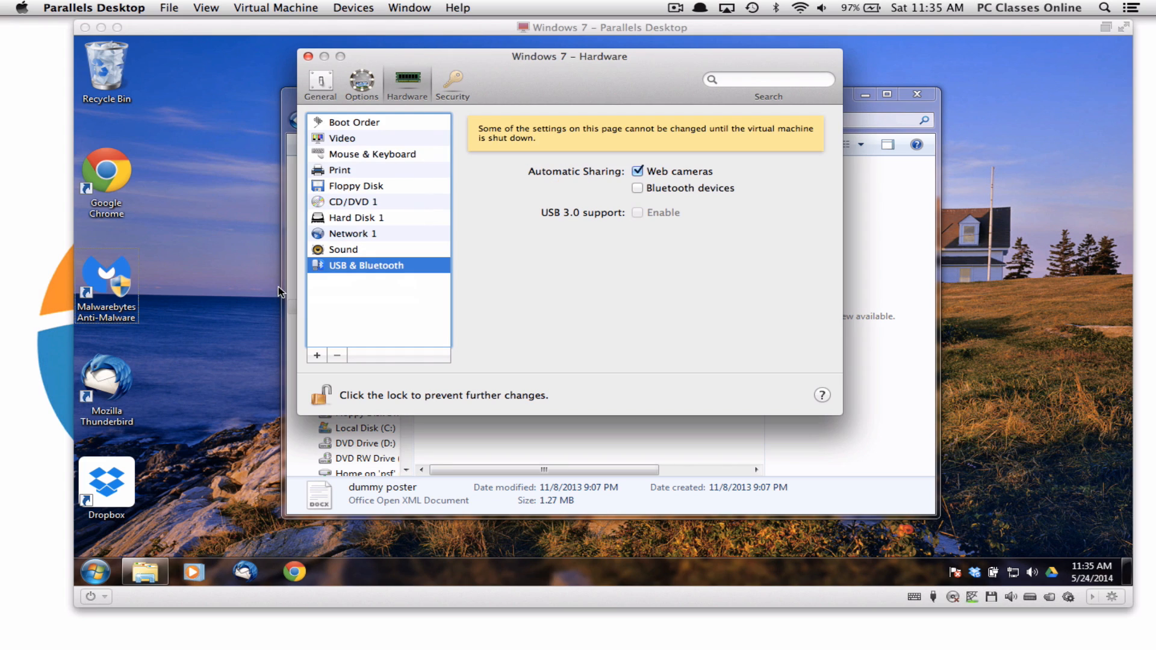
left_click(445, 95)
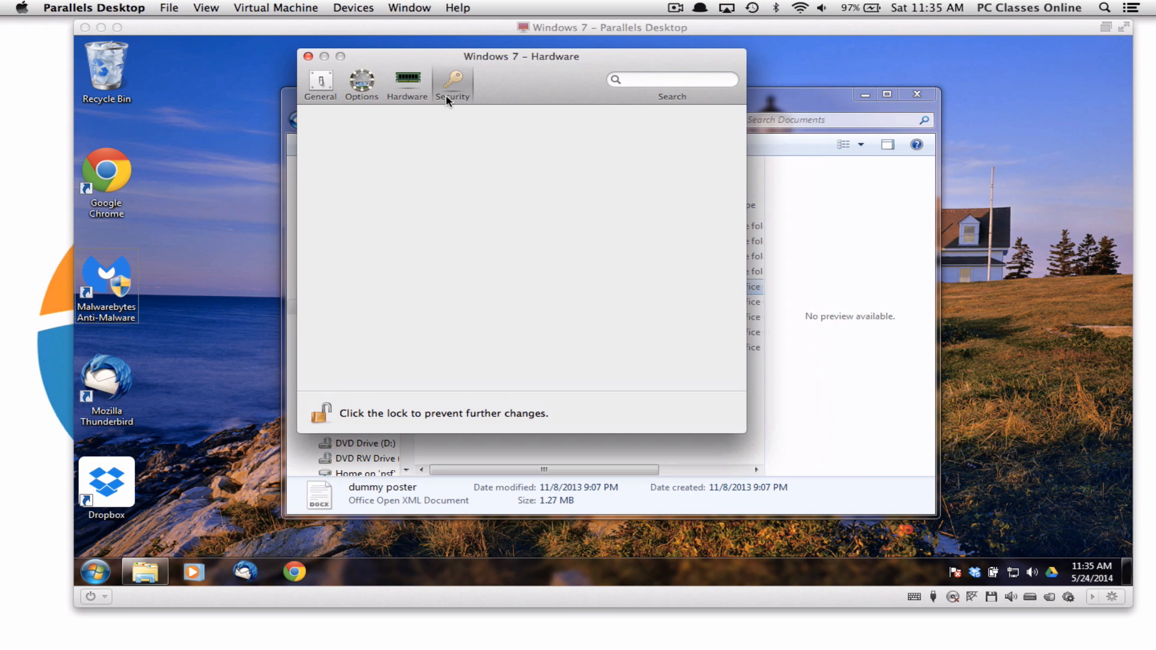
left_click(395, 91)
left_click(373, 90)
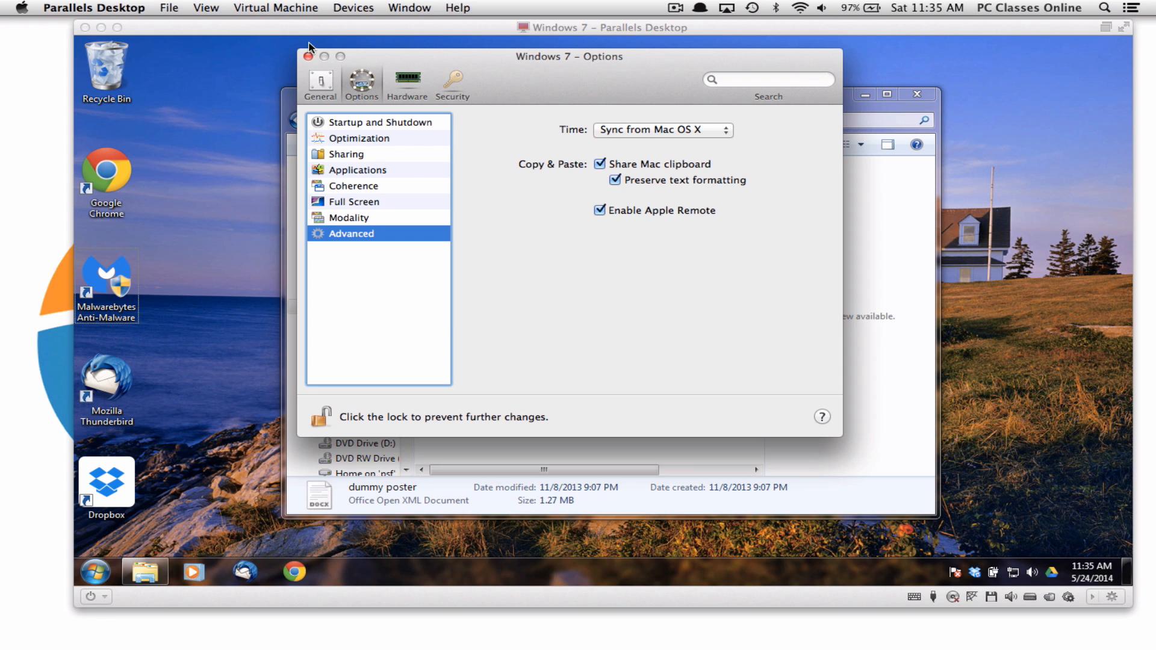
left_click(308, 57)
Browse the Shortcuts, Devices, General, Access and Advanced tabs of Parallels Desktop preferences
left_click(92, 7)
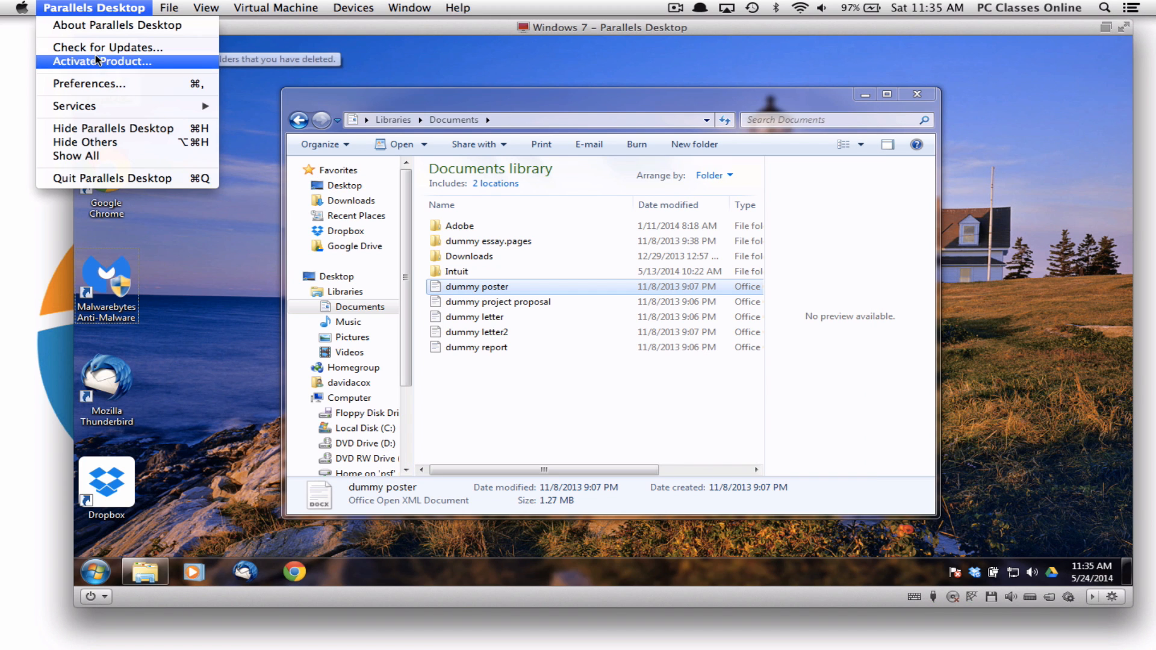
left_click(98, 84)
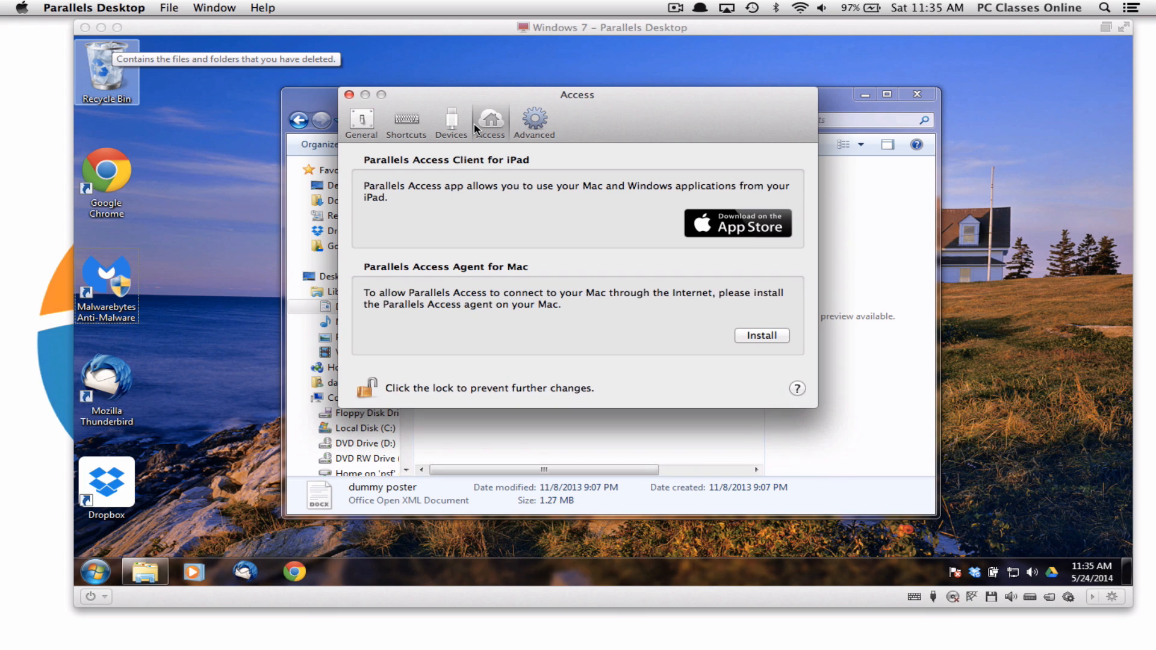
left_click(422, 126)
left_click(451, 124)
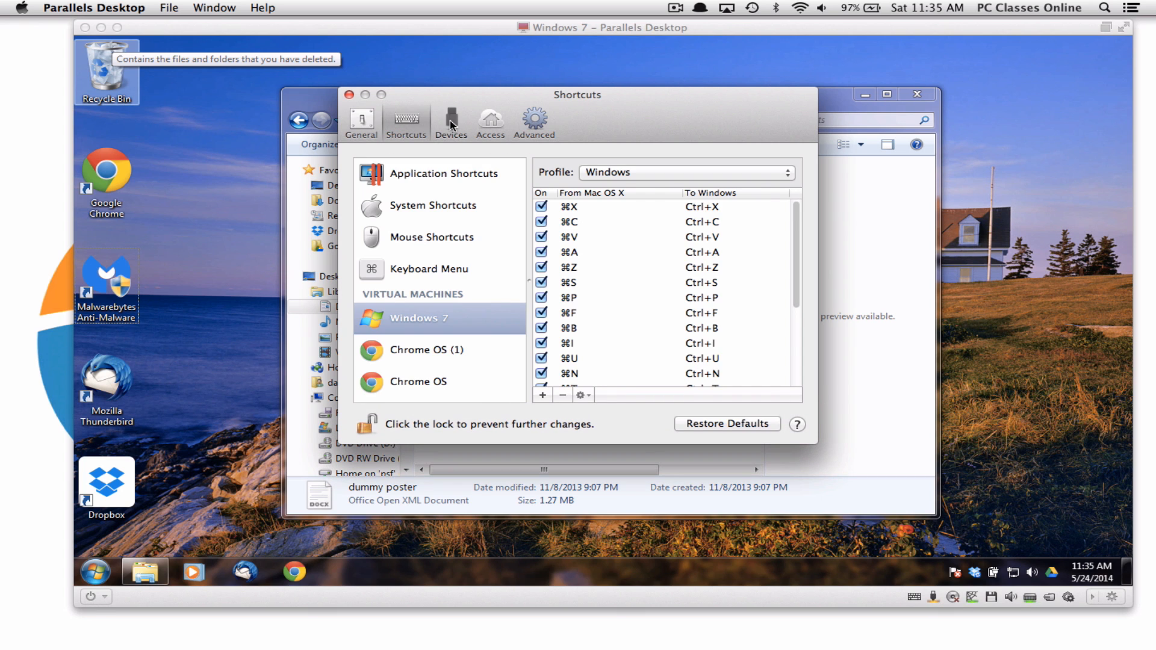
left_click(370, 125)
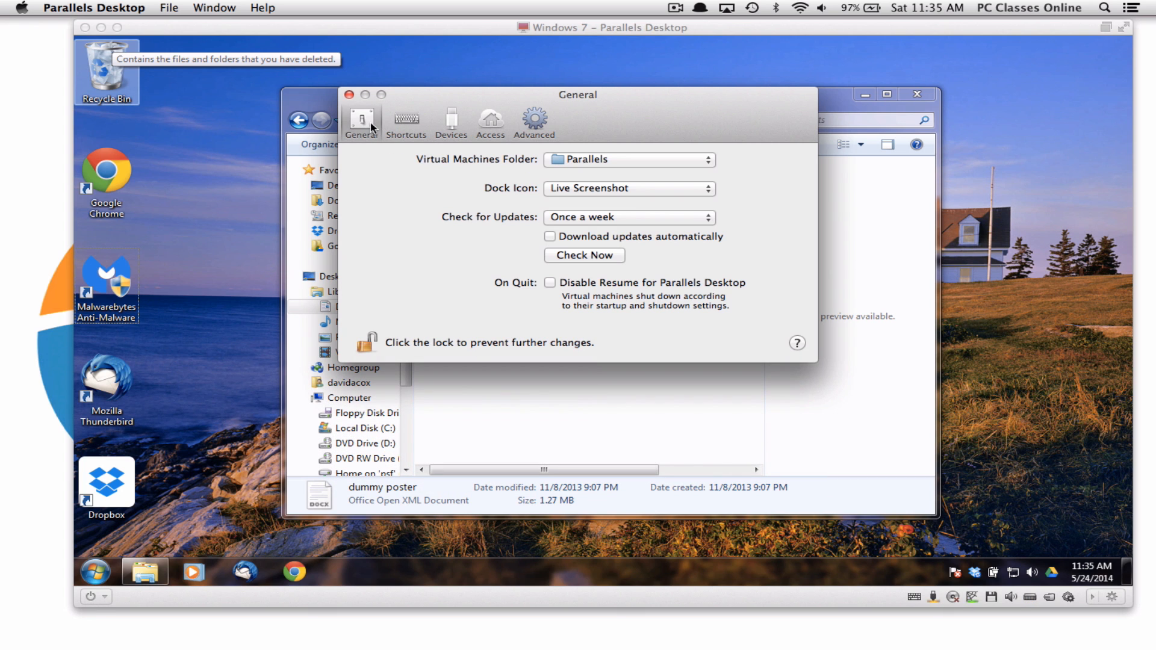
left_click(490, 123)
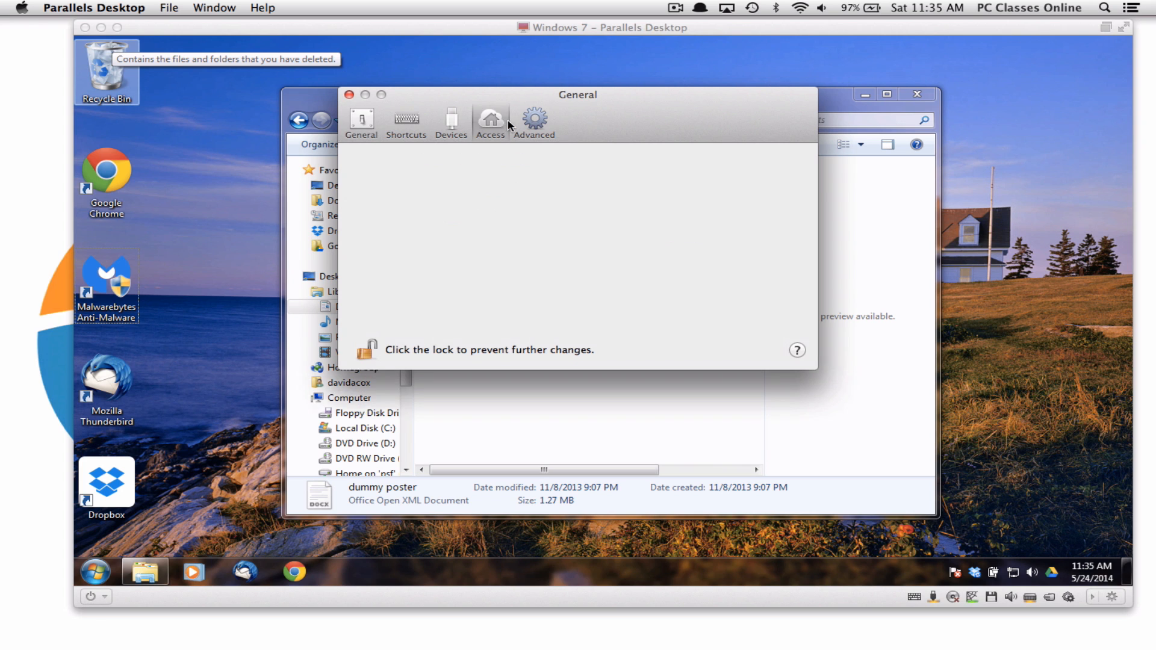
left_click(544, 123)
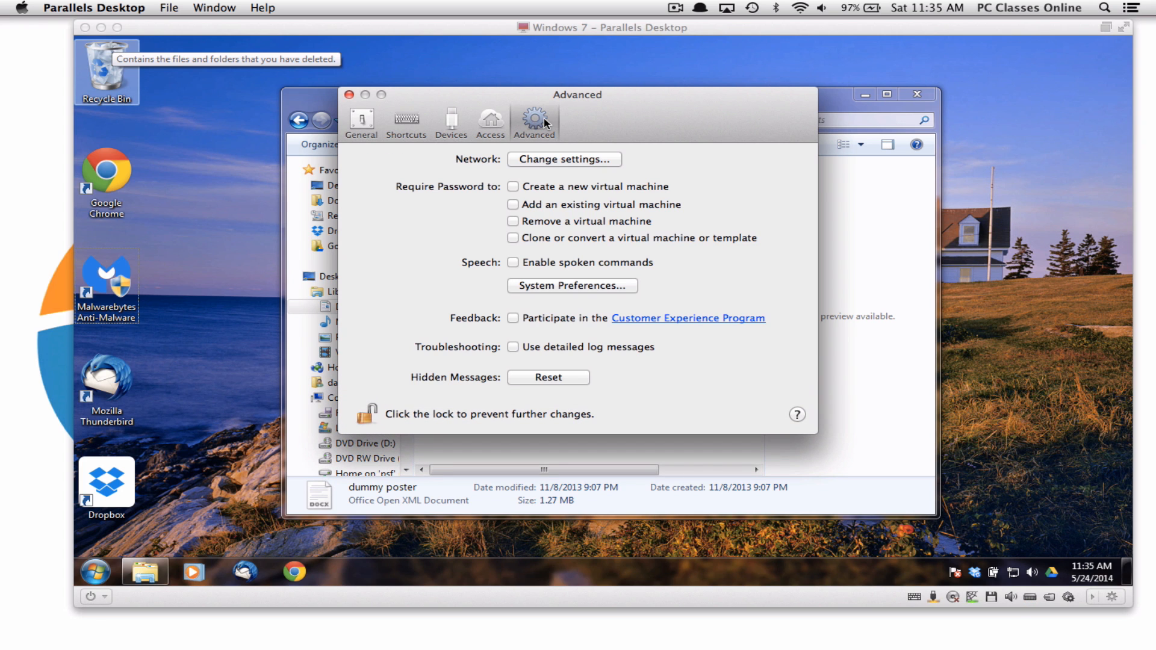
Close the preferences window and the Windows Documents Explorer window
left_click(349, 95)
left_click(291, 101)
left_click(290, 99)
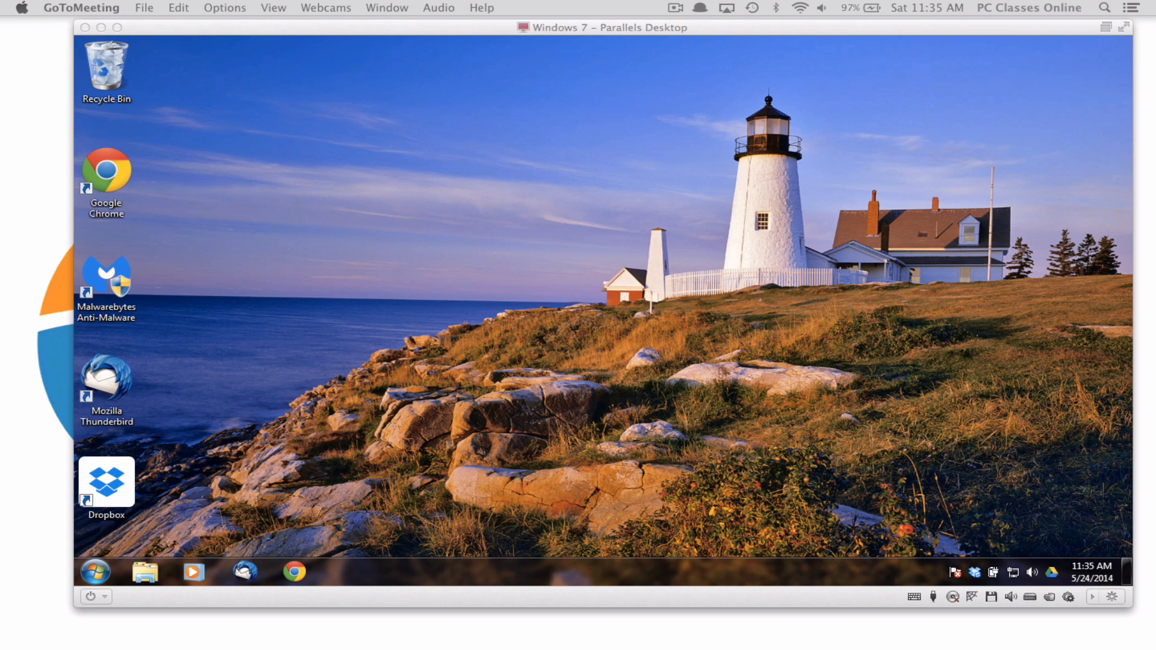
left_click(168, 30)
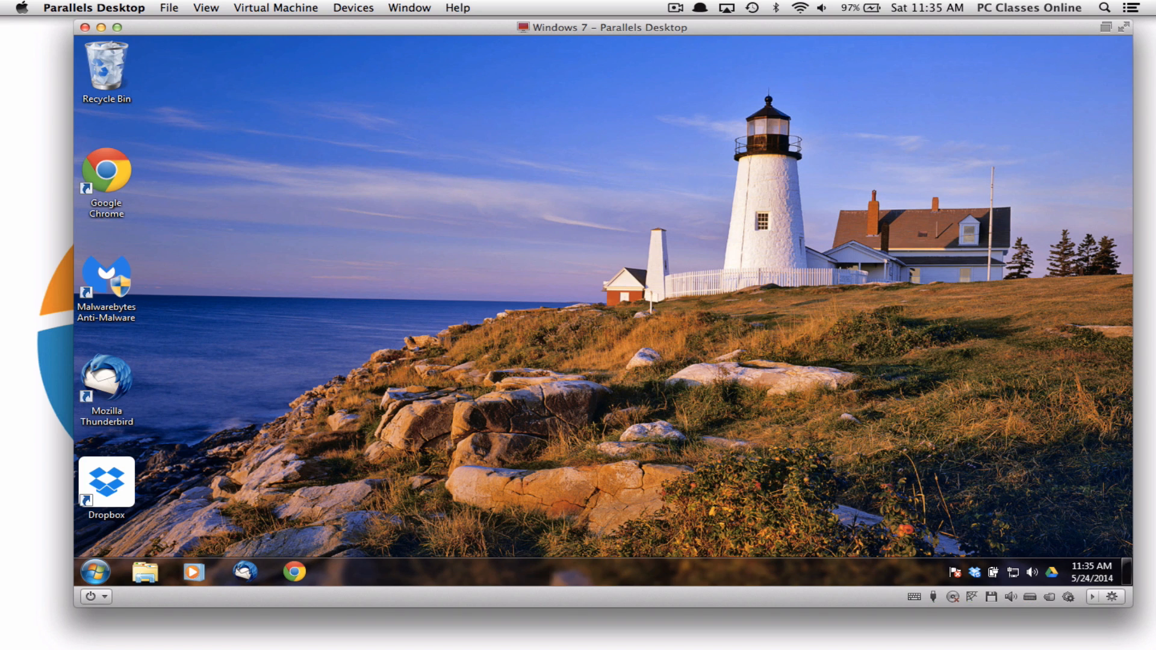
key("super+Tab")
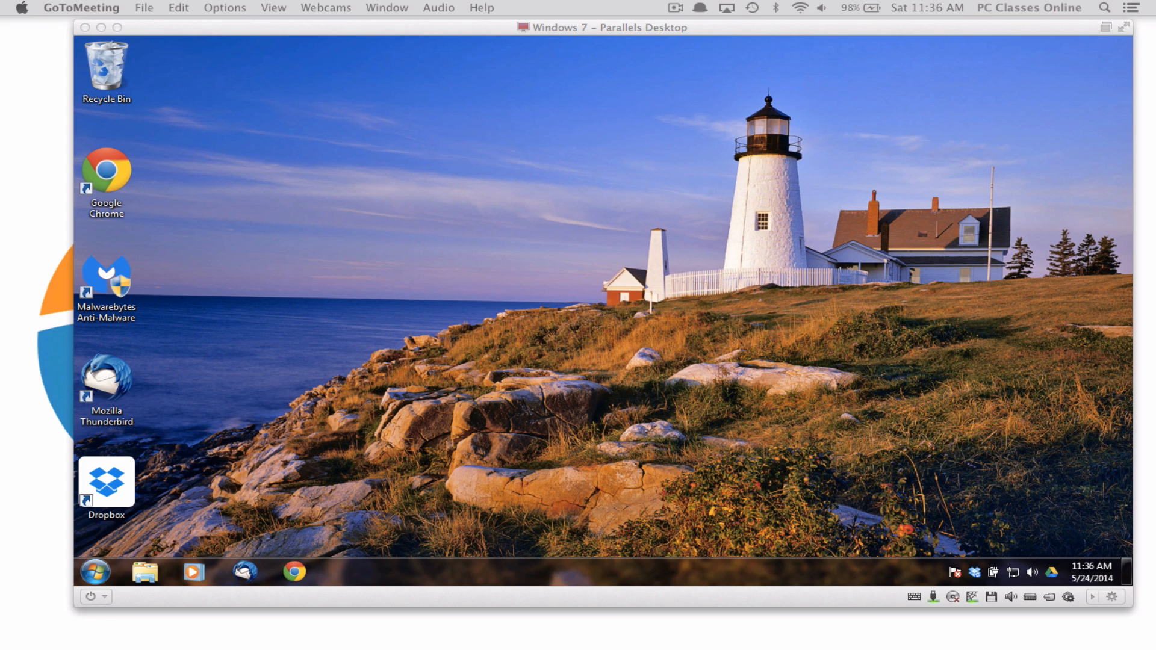
left_click(246, 318)
left_click(322, 297)
left_click(229, 219)
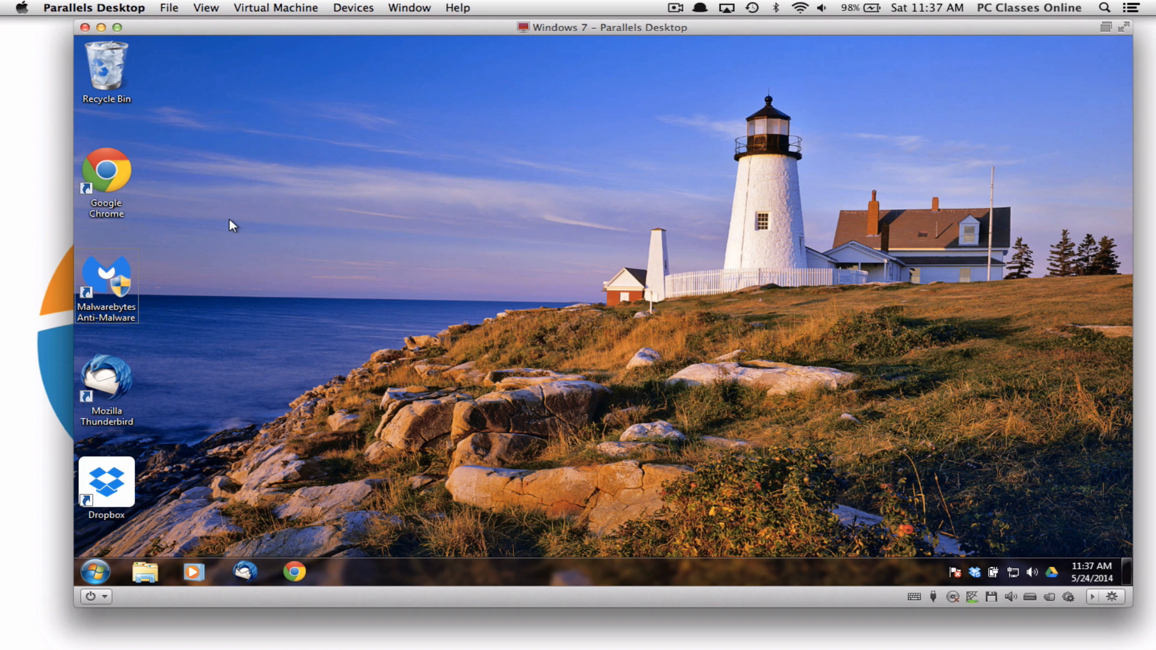